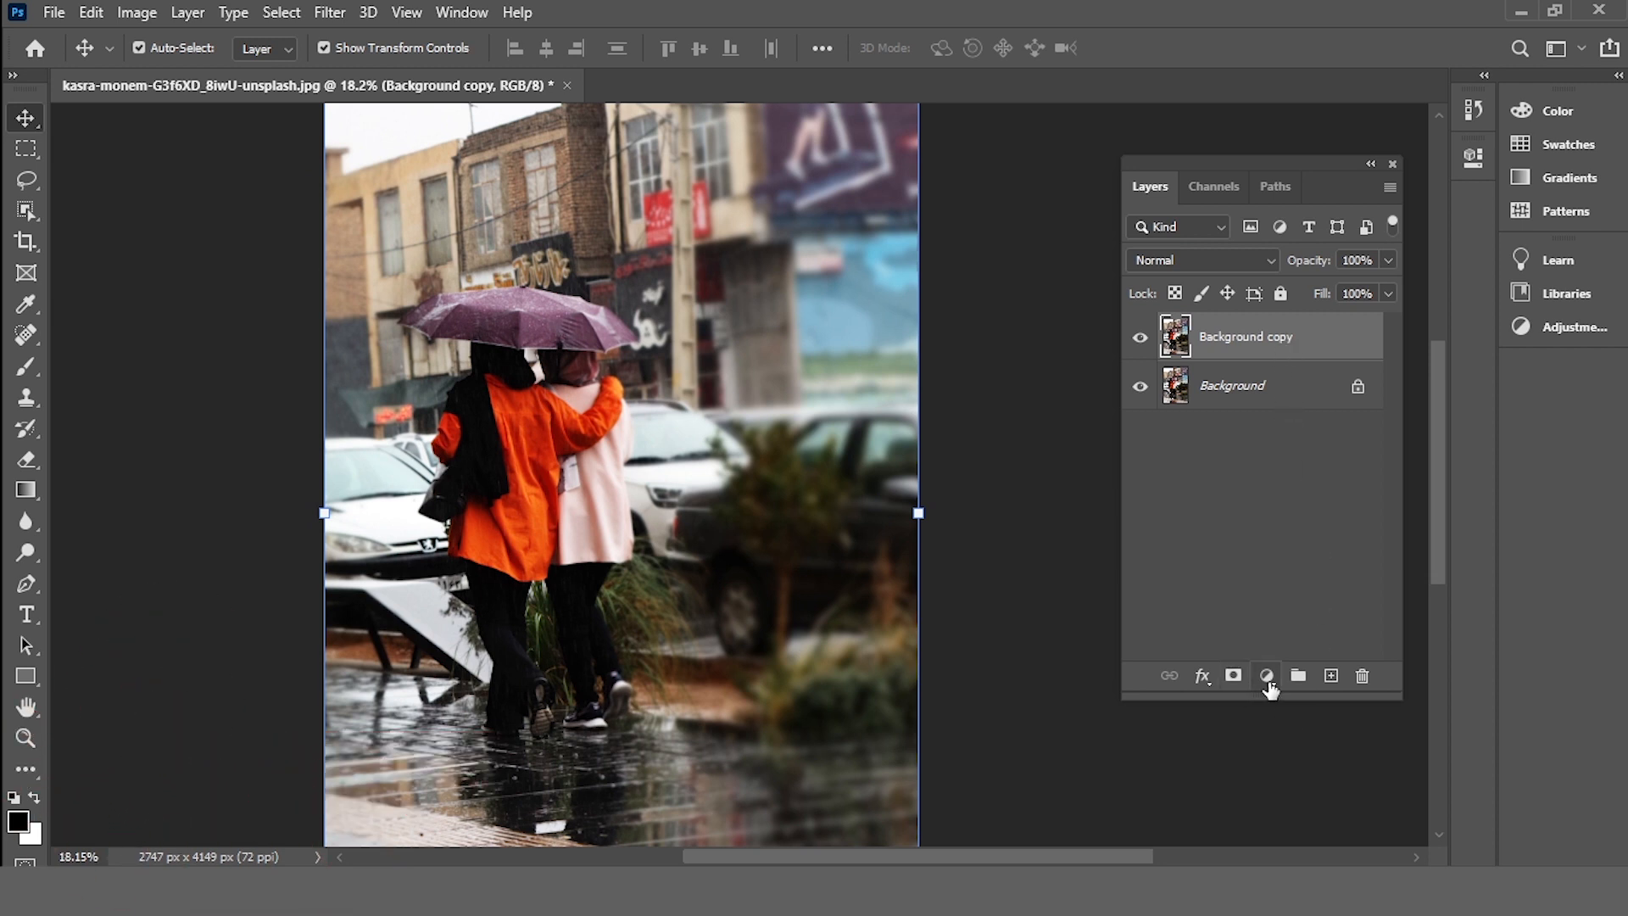
- Add a Curves adjustment above Background copy, lifting the midtones slightly and shifting the black point inward to deepen the shadows
left_click(1266, 678)
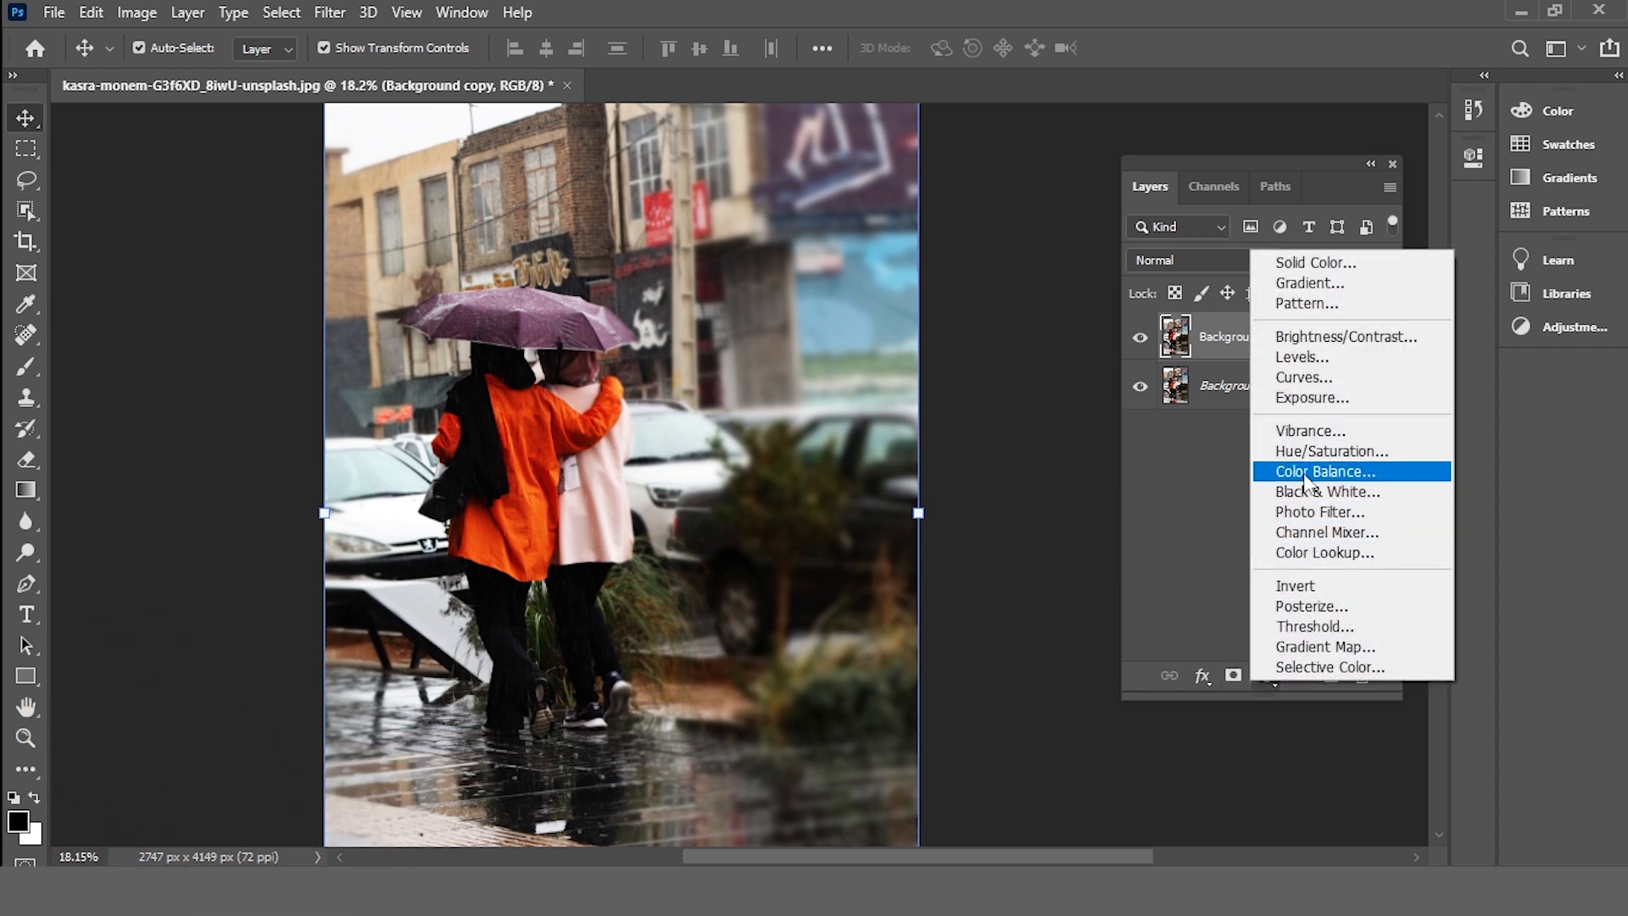
left_click(1322, 386)
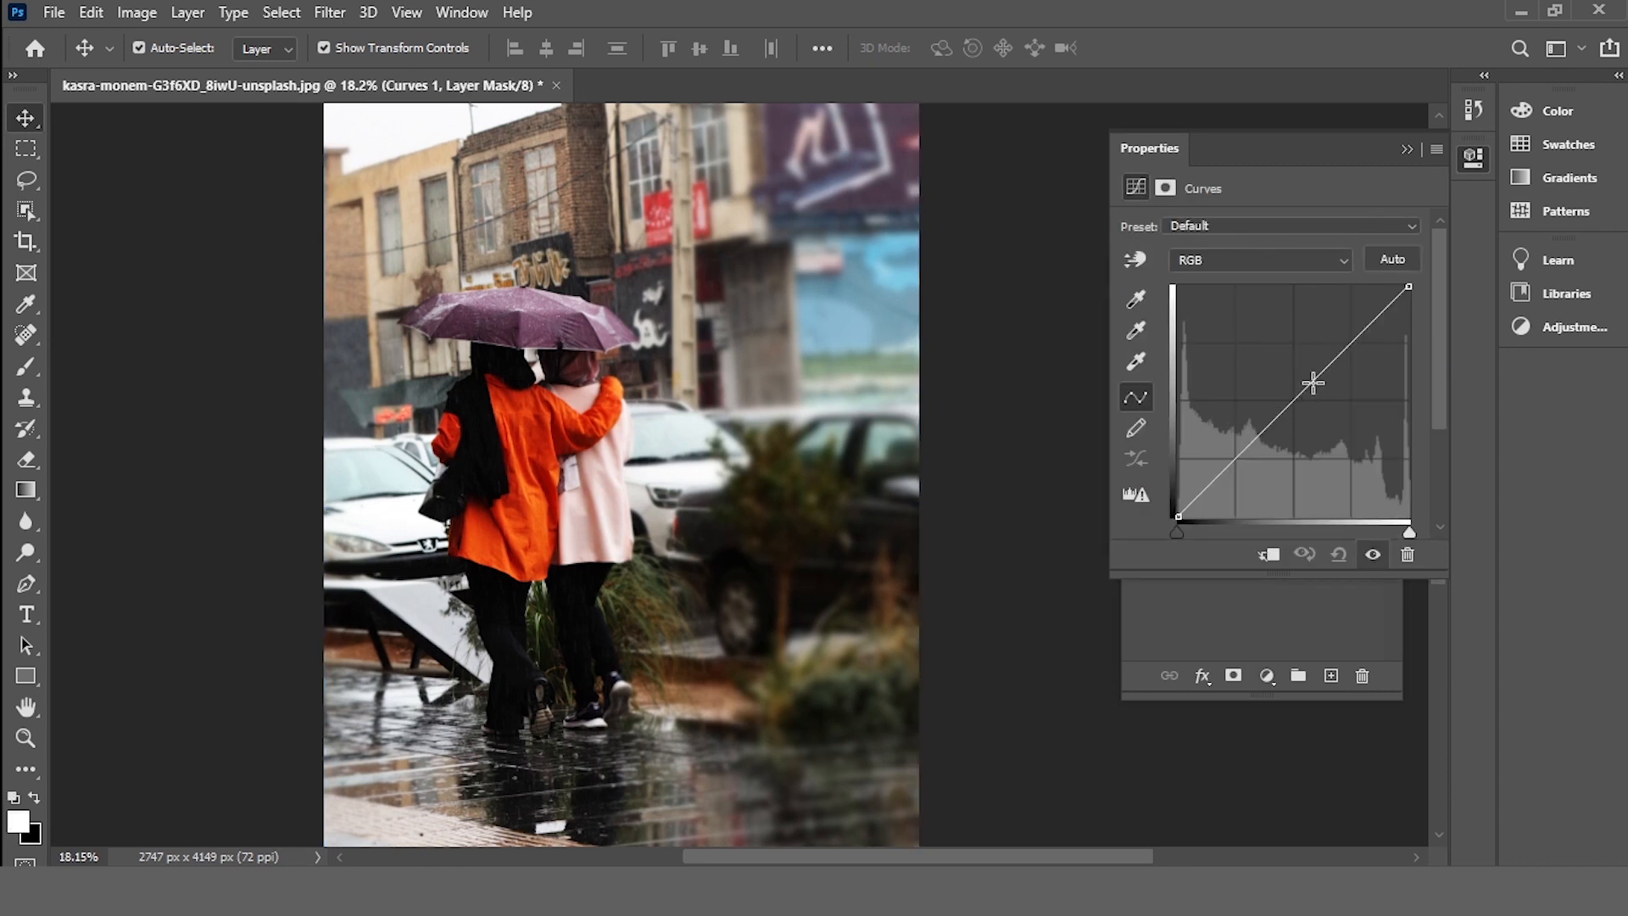
left_click(1307, 374)
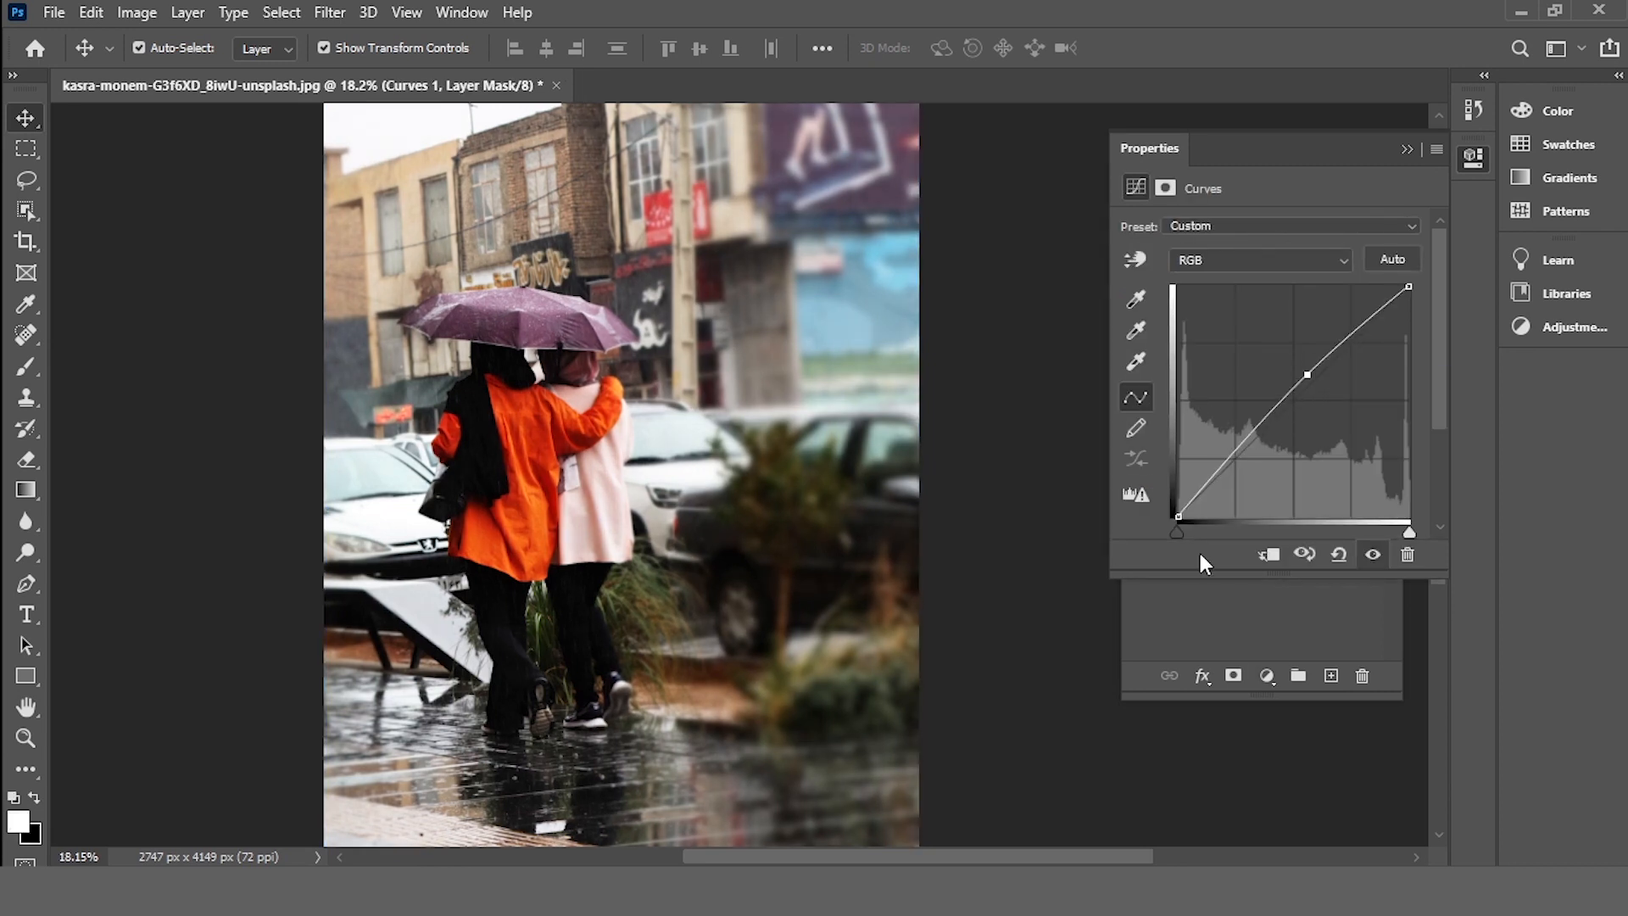
left_click_drag(1179, 515, 1194, 513)
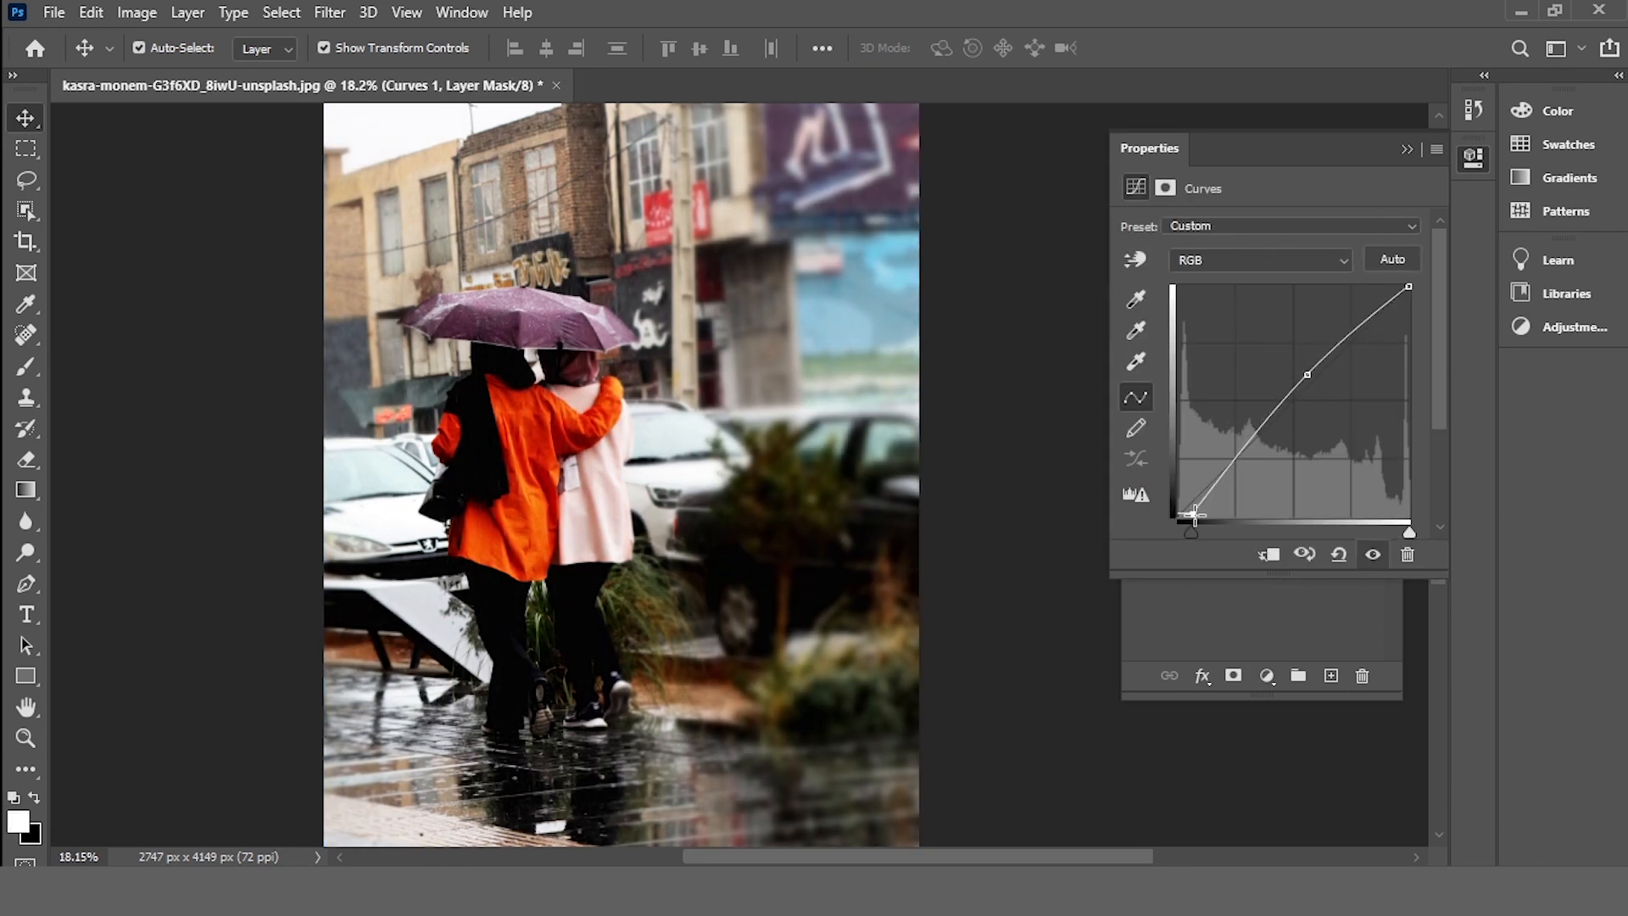
left_click(1409, 150)
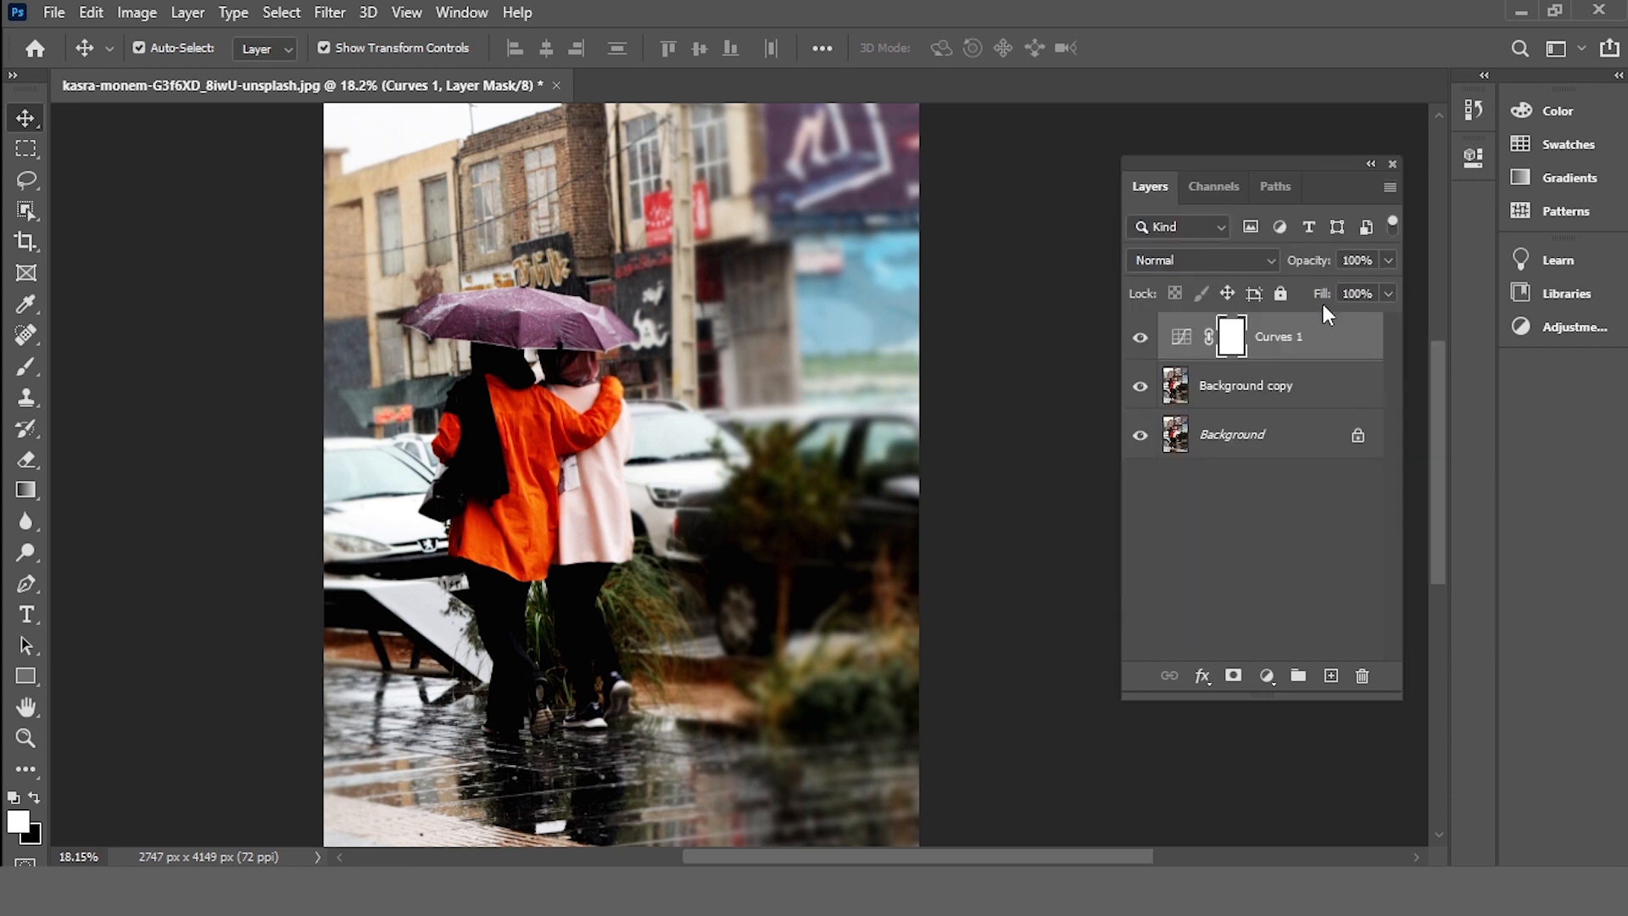
- Add a Hue/Saturation adjustment directly above Background copy and raise the saturation of the Yellows
left_click(1297, 383)
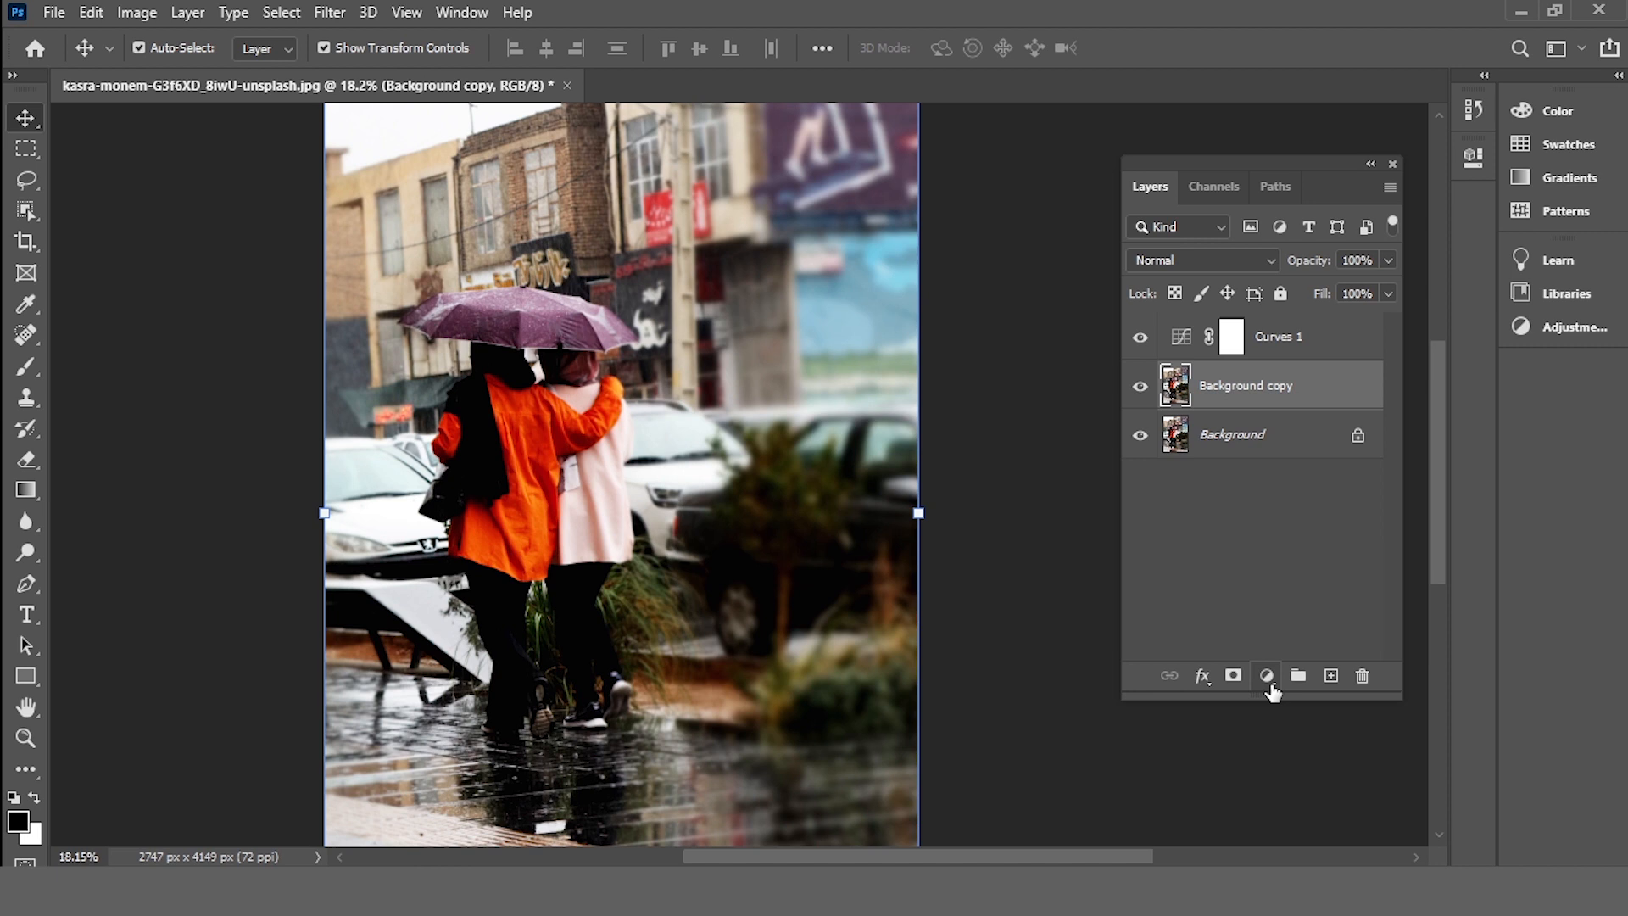
left_click(1266, 676)
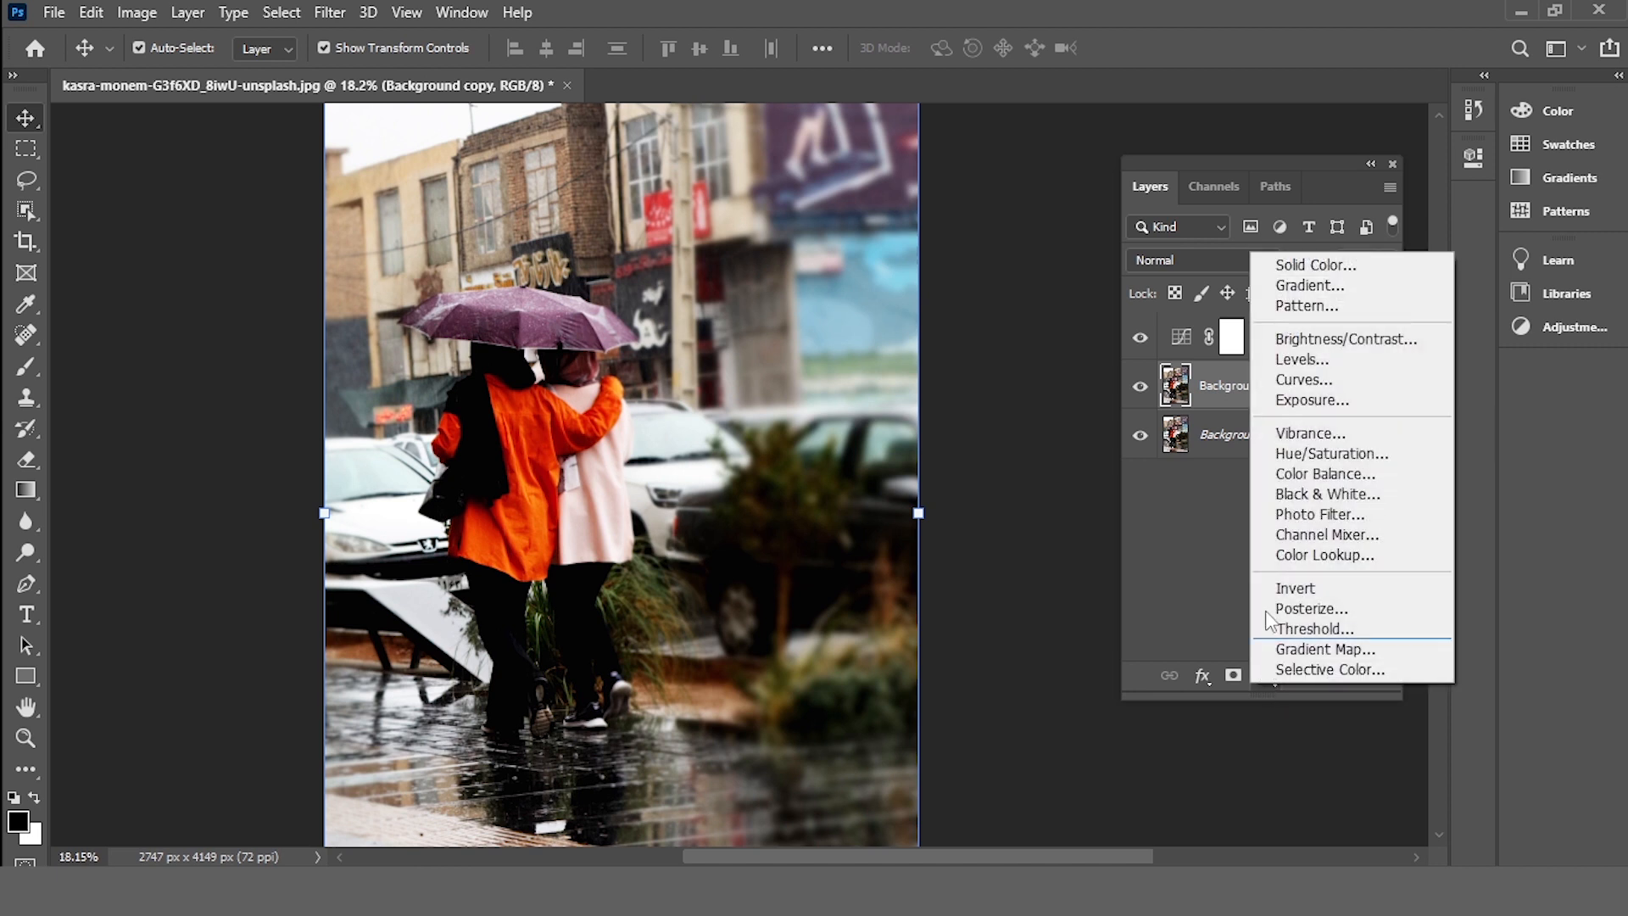
left_click(1313, 456)
left_click(1229, 263)
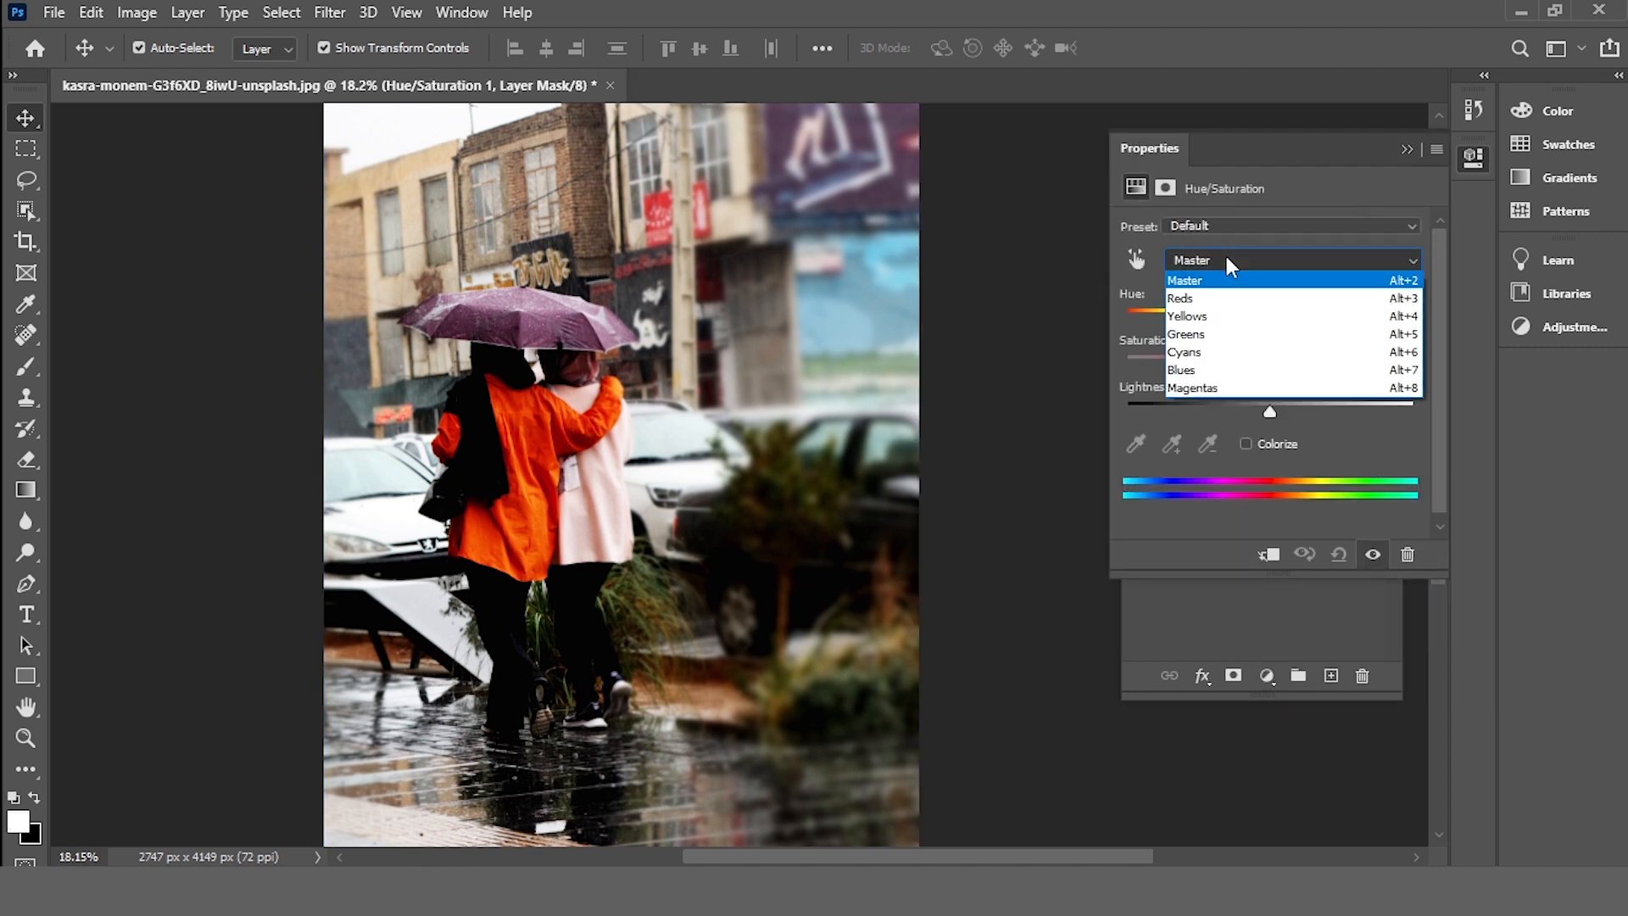
left_click(1200, 323)
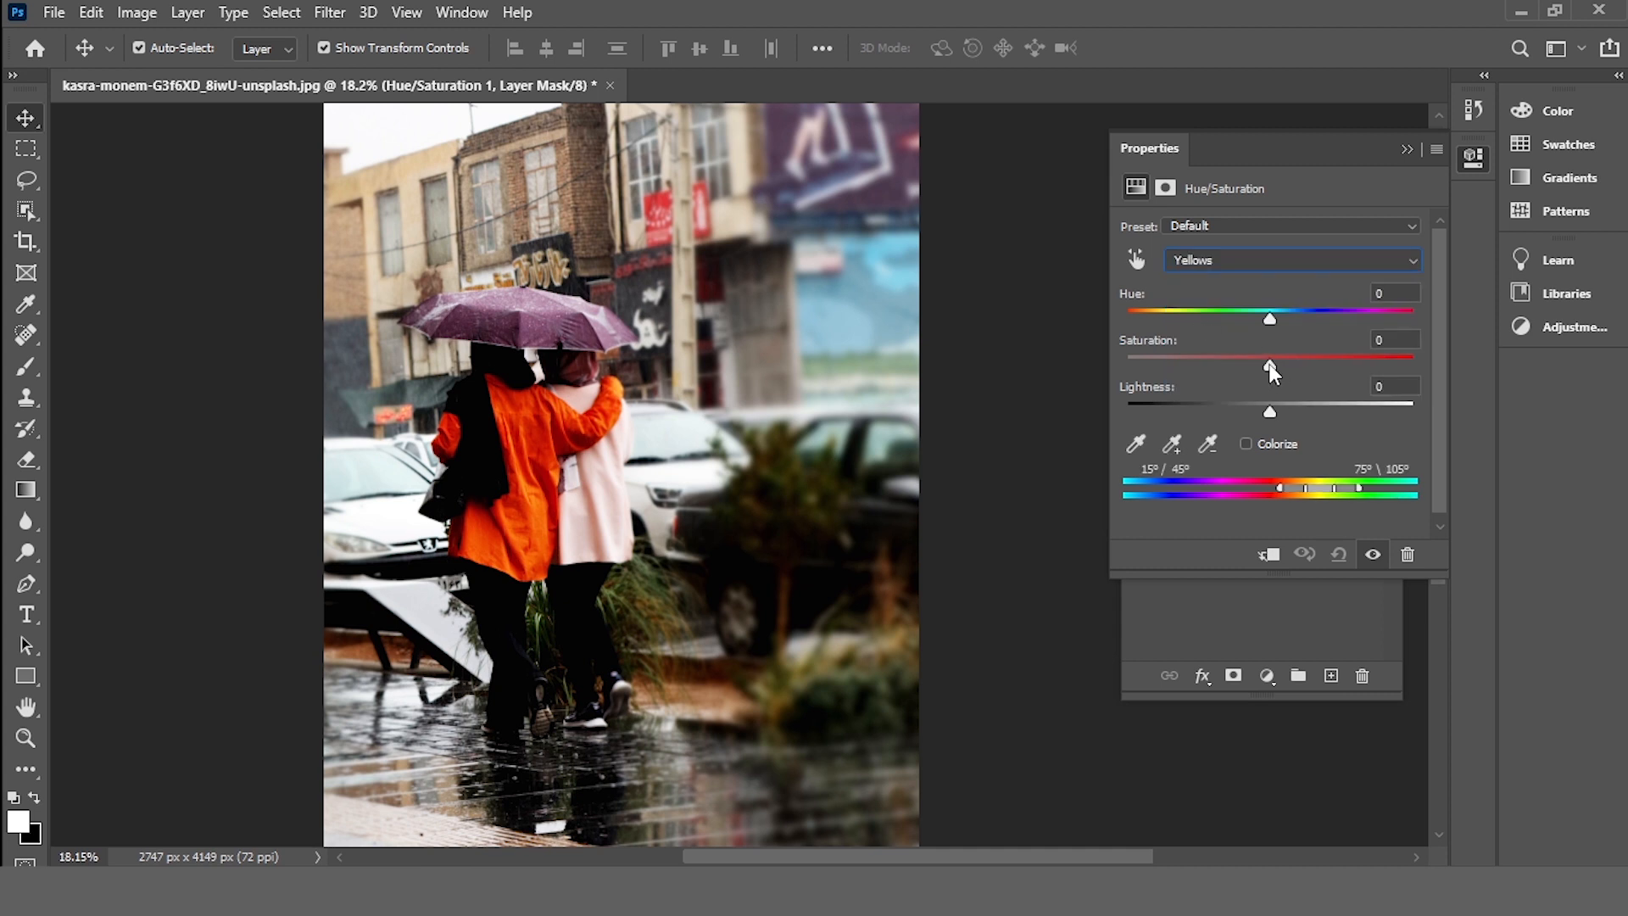
left_click_drag(1269, 364, 1315, 363)
left_click(1407, 150)
- Merge the Curves 1, Hue/Saturation 1 and Background copy layers into one layer
left_click(1287, 339)
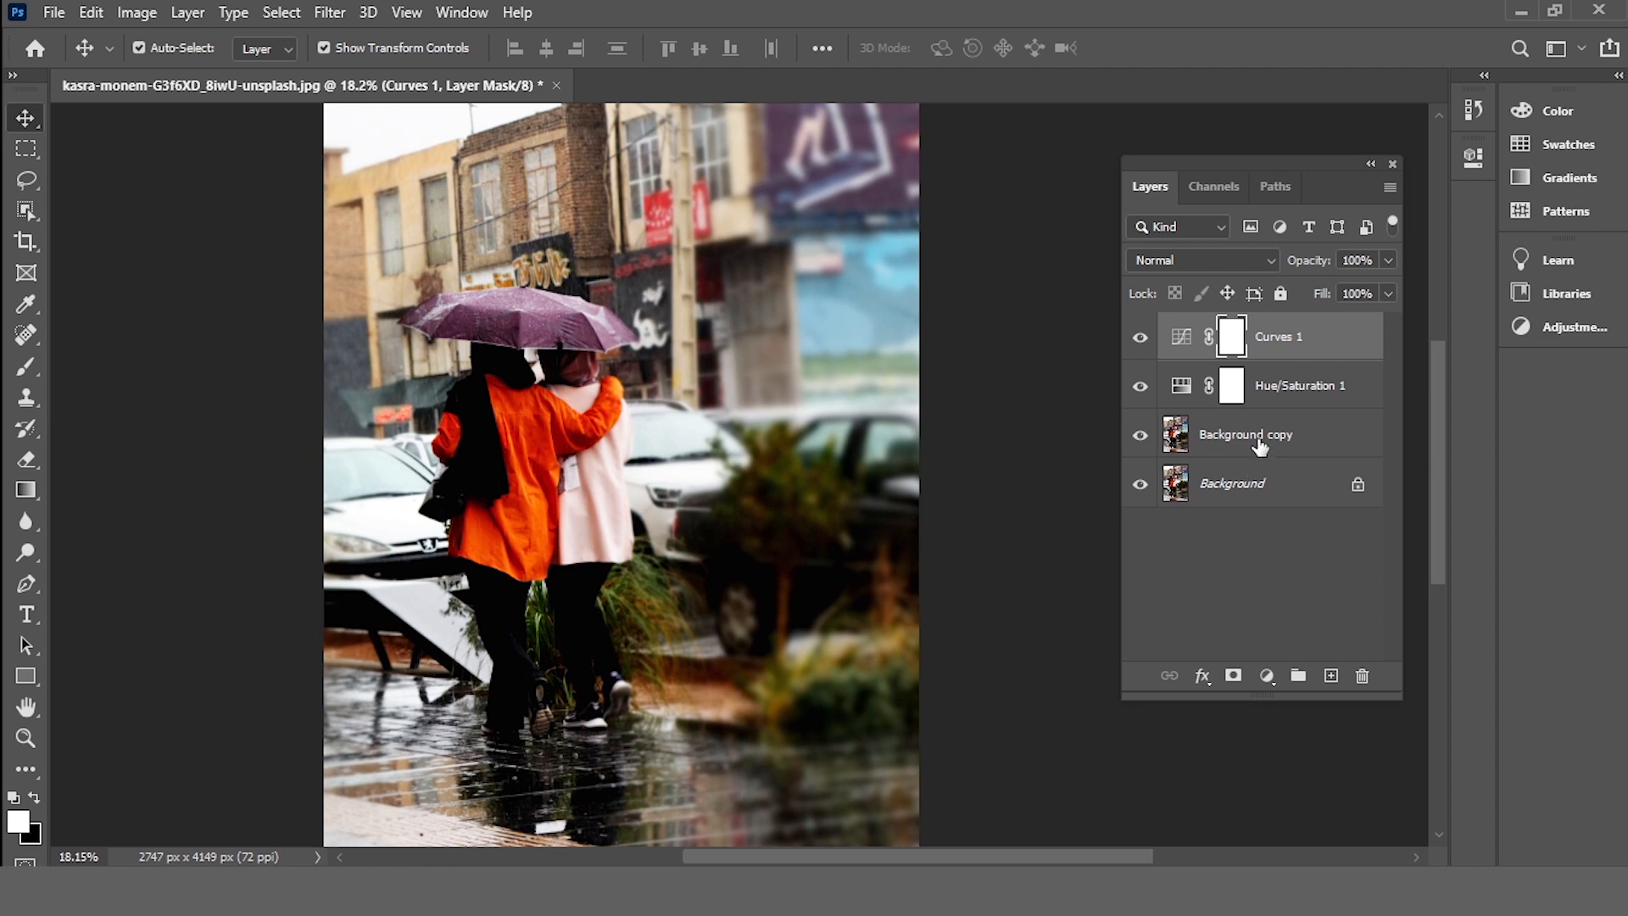
left_click(1256, 443, "shift")
right_click(1295, 348)
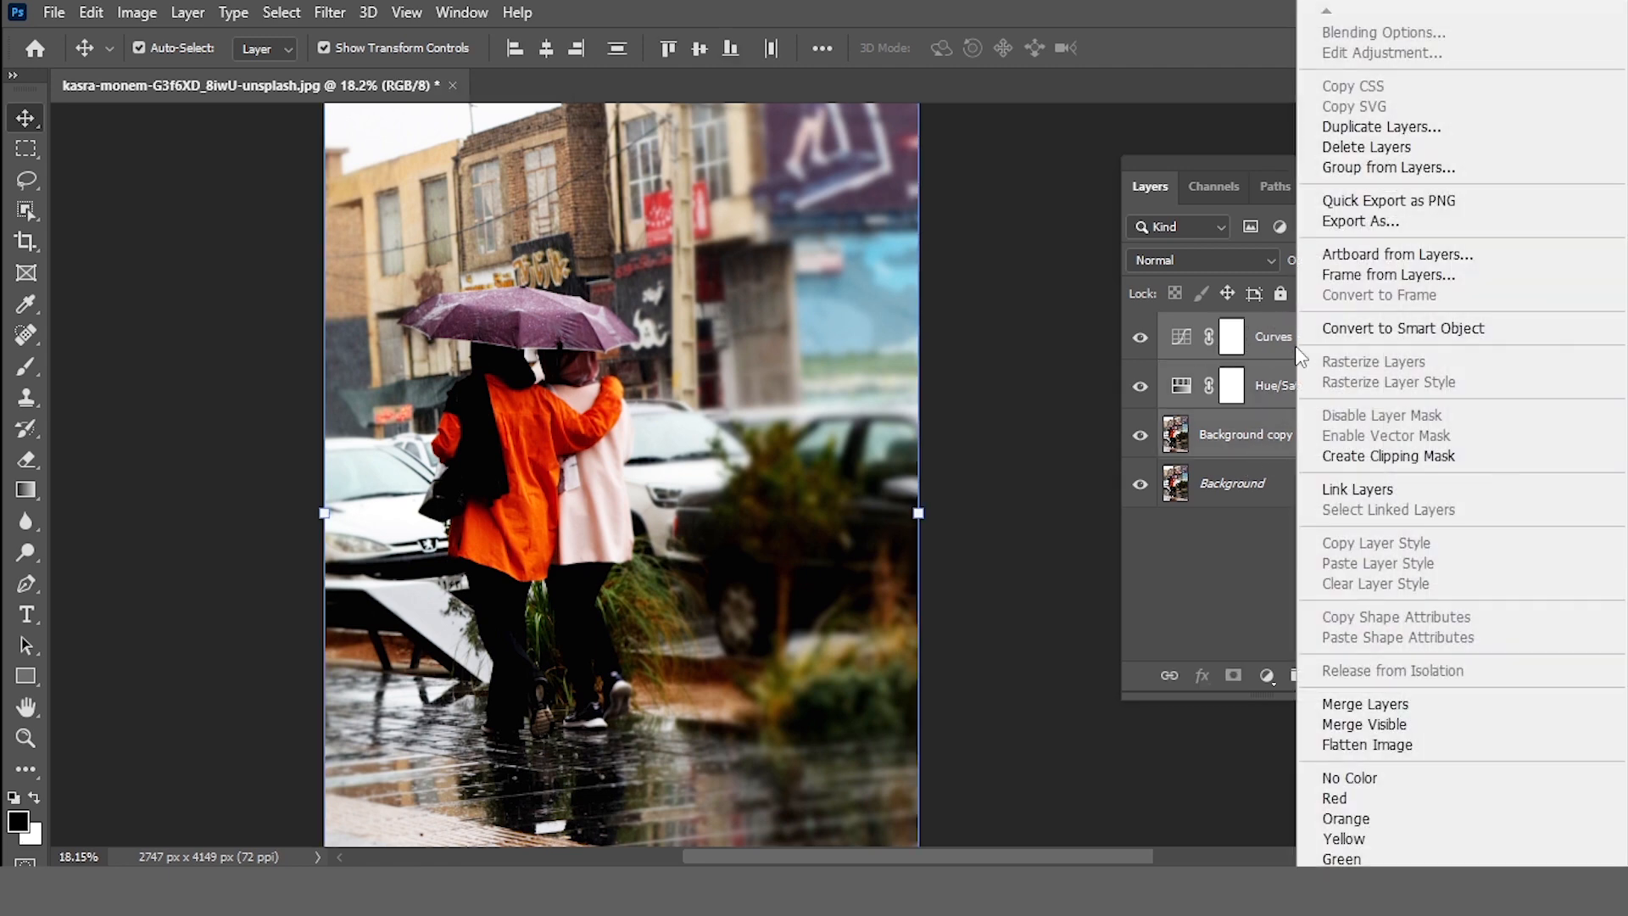
left_click(1327, 704)
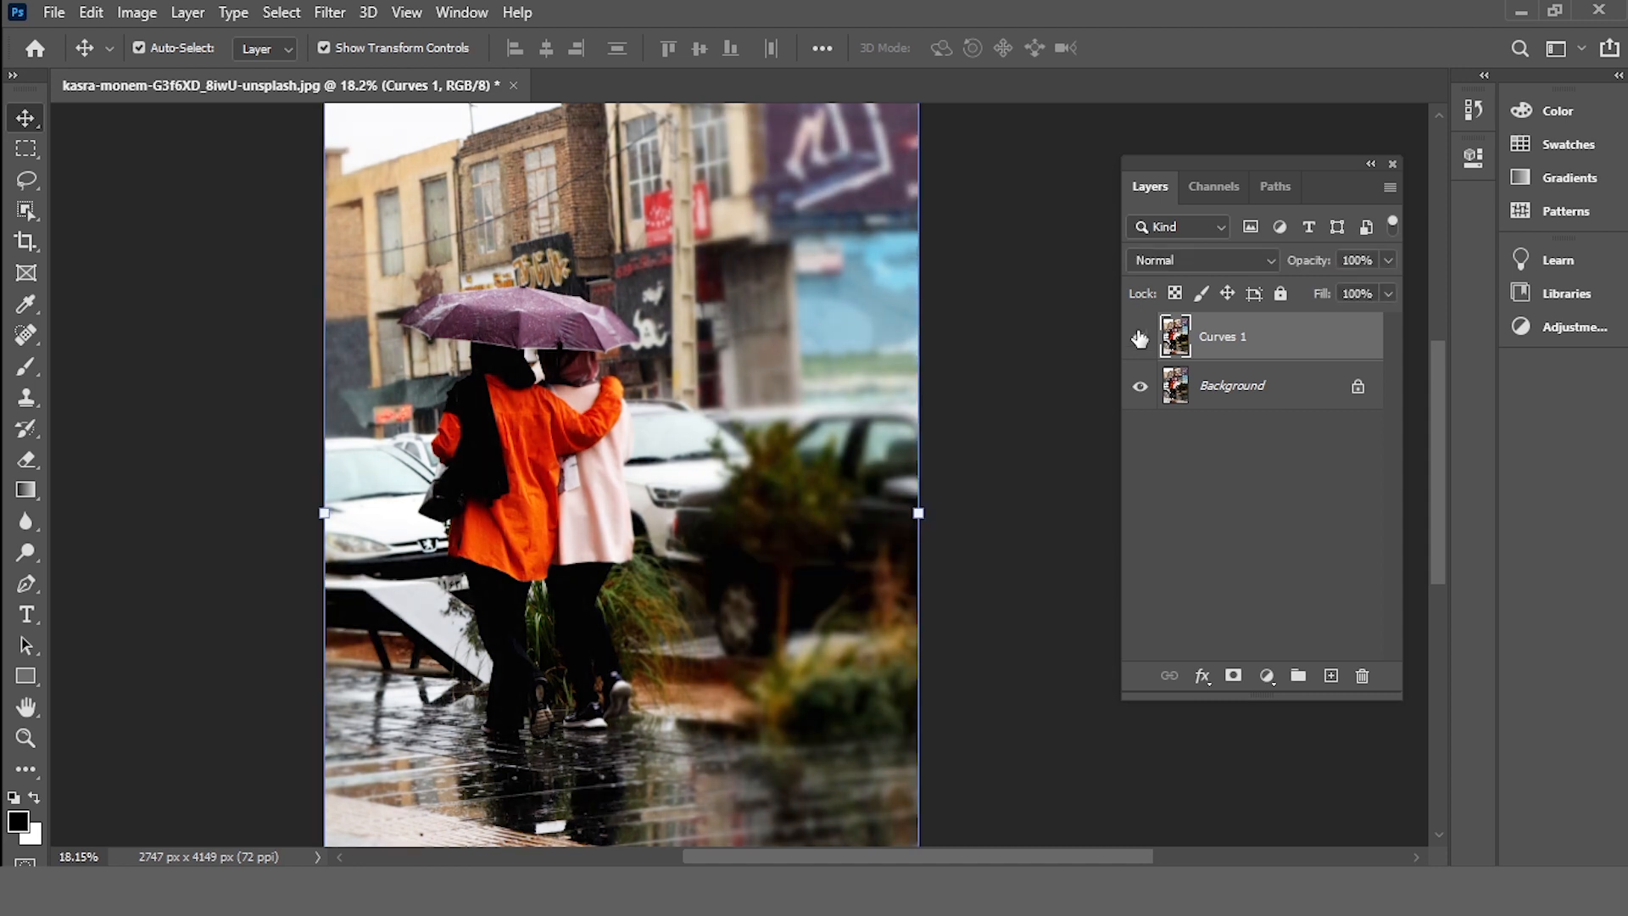
- Create a new empty layer above the merged Curves 1 layer
left_click_drag(585, 435, 595, 412)
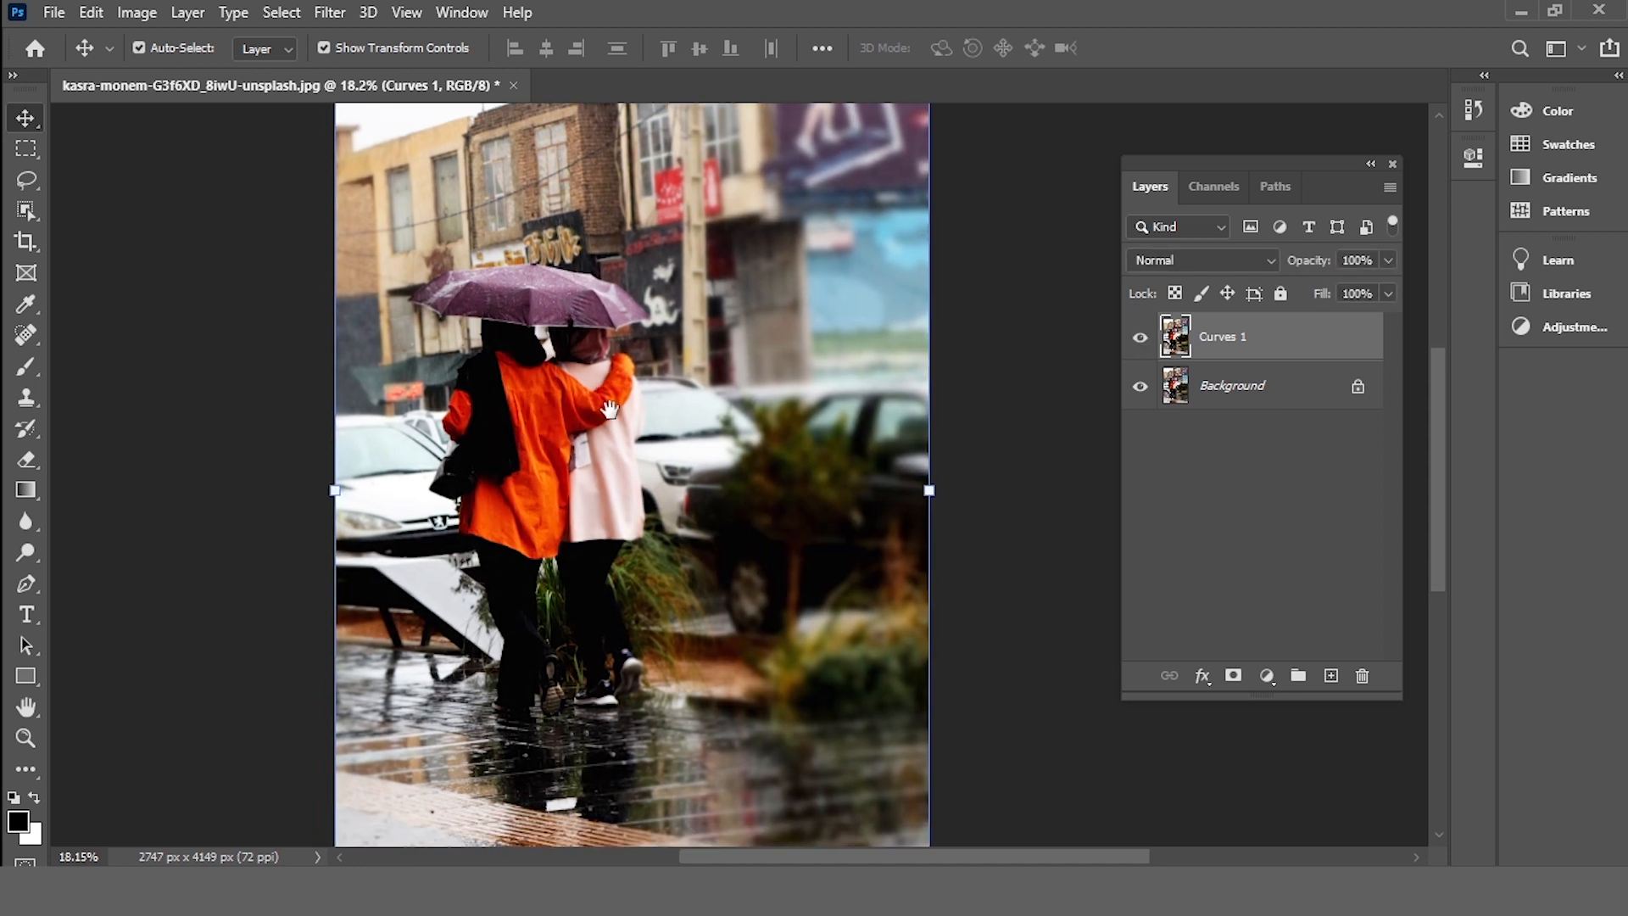
left_click(1250, 400)
left_click(1277, 360)
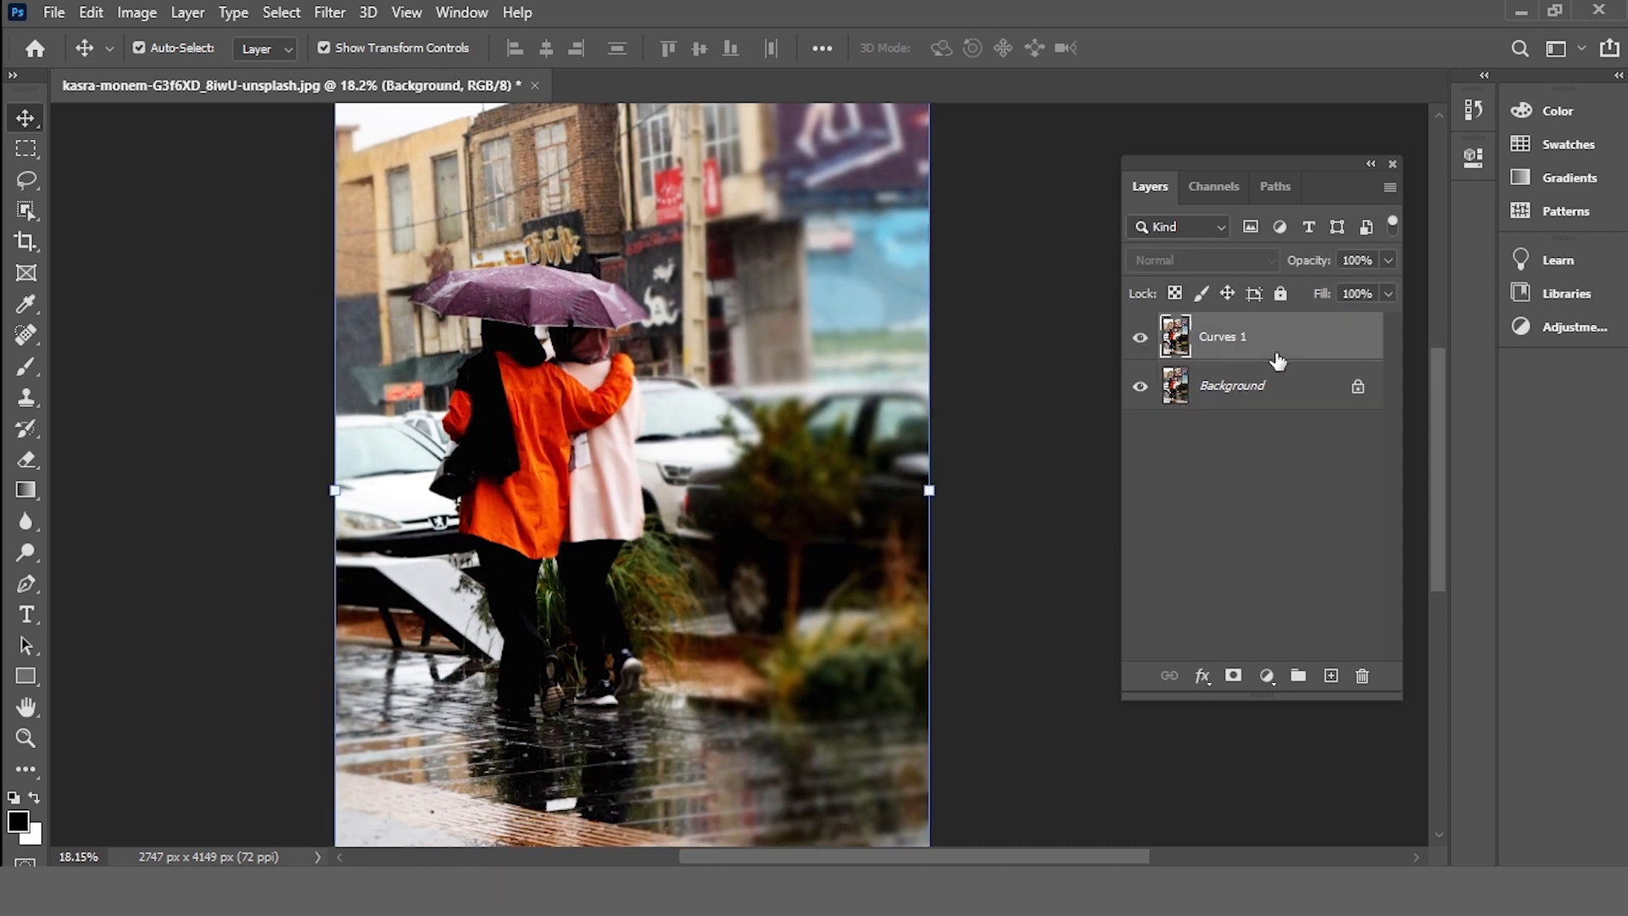
left_click(1331, 677)
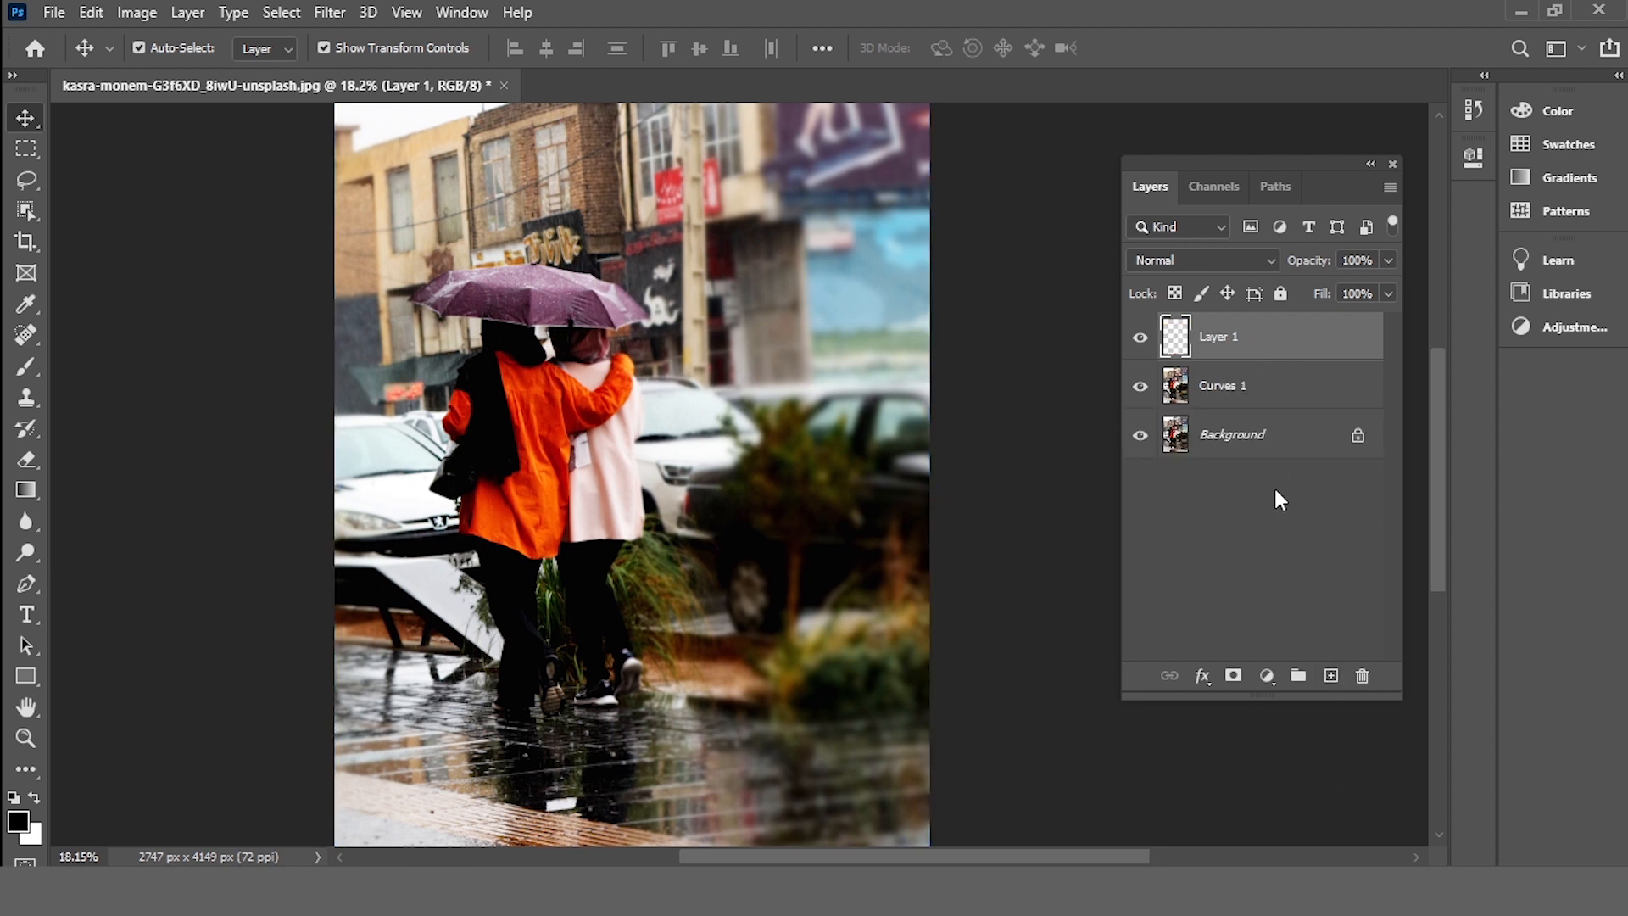
left_click_drag(737, 365, 726, 418)
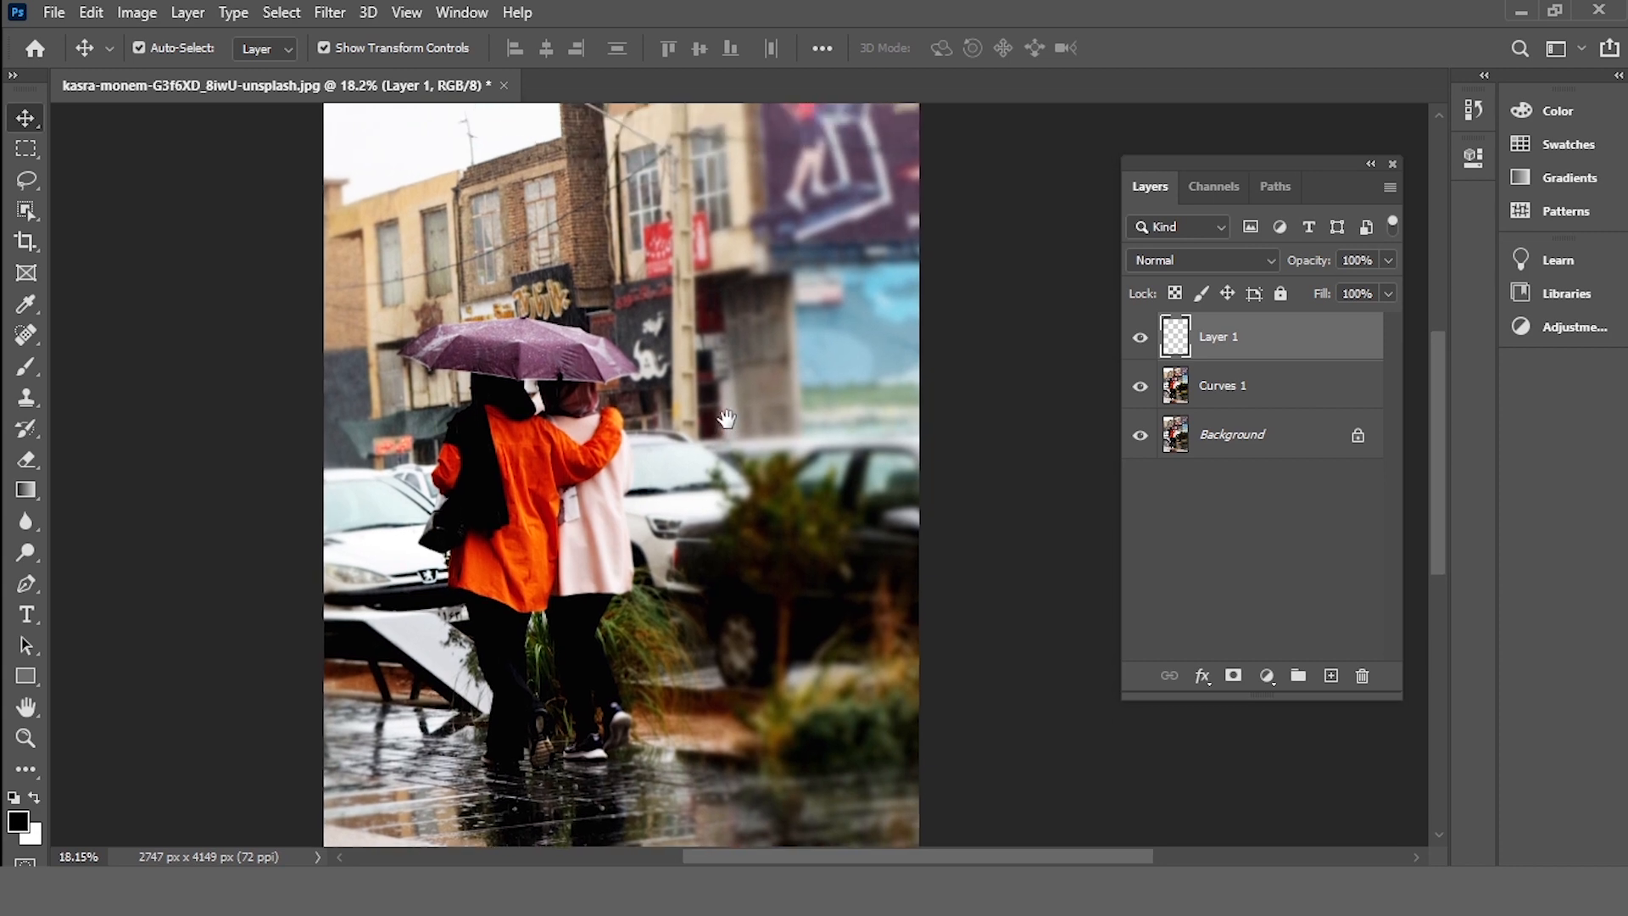
- Render Fibers on the new empty layer with variance 26 and strength 17
left_click(340, 12)
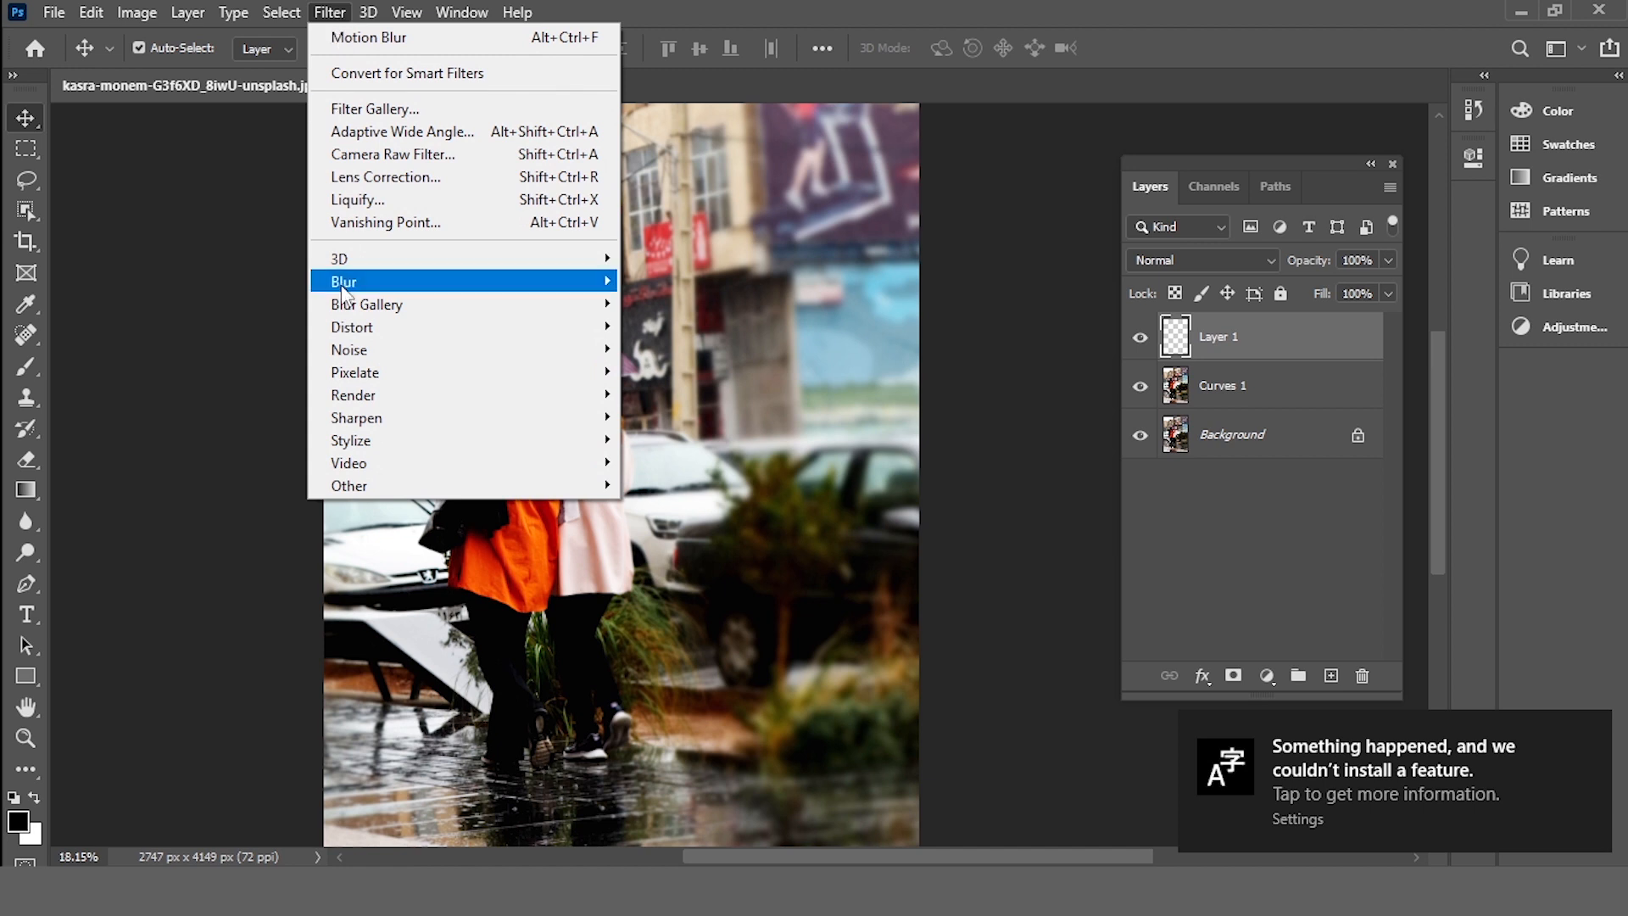
mouse_move(351, 422)
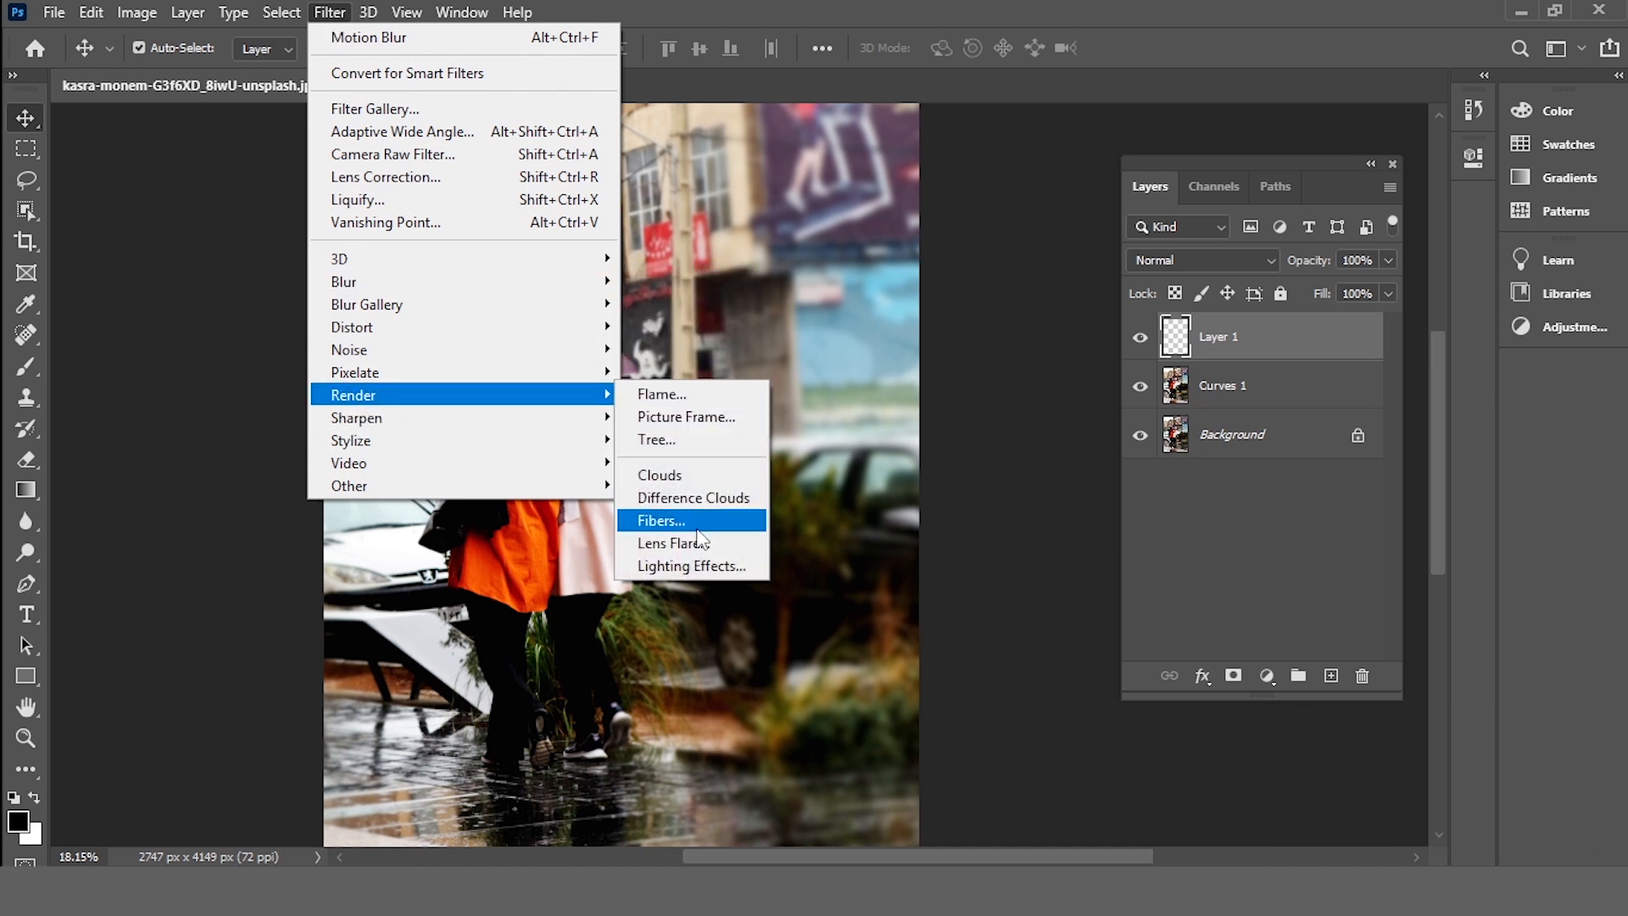
left_click(667, 519)
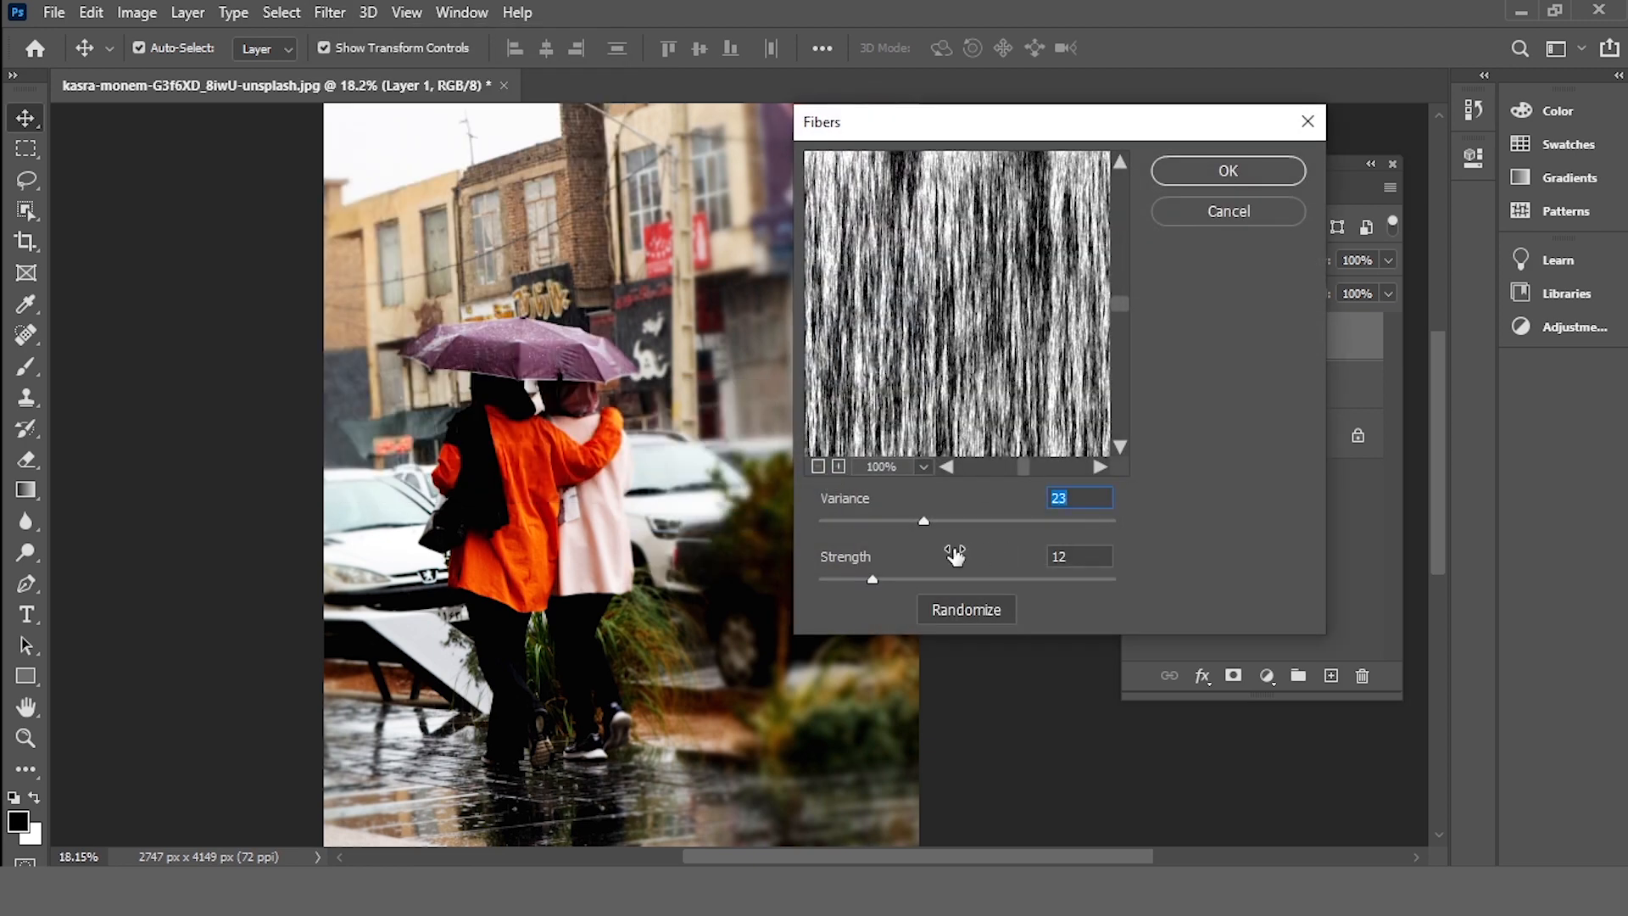
left_click_drag(928, 522, 943, 523)
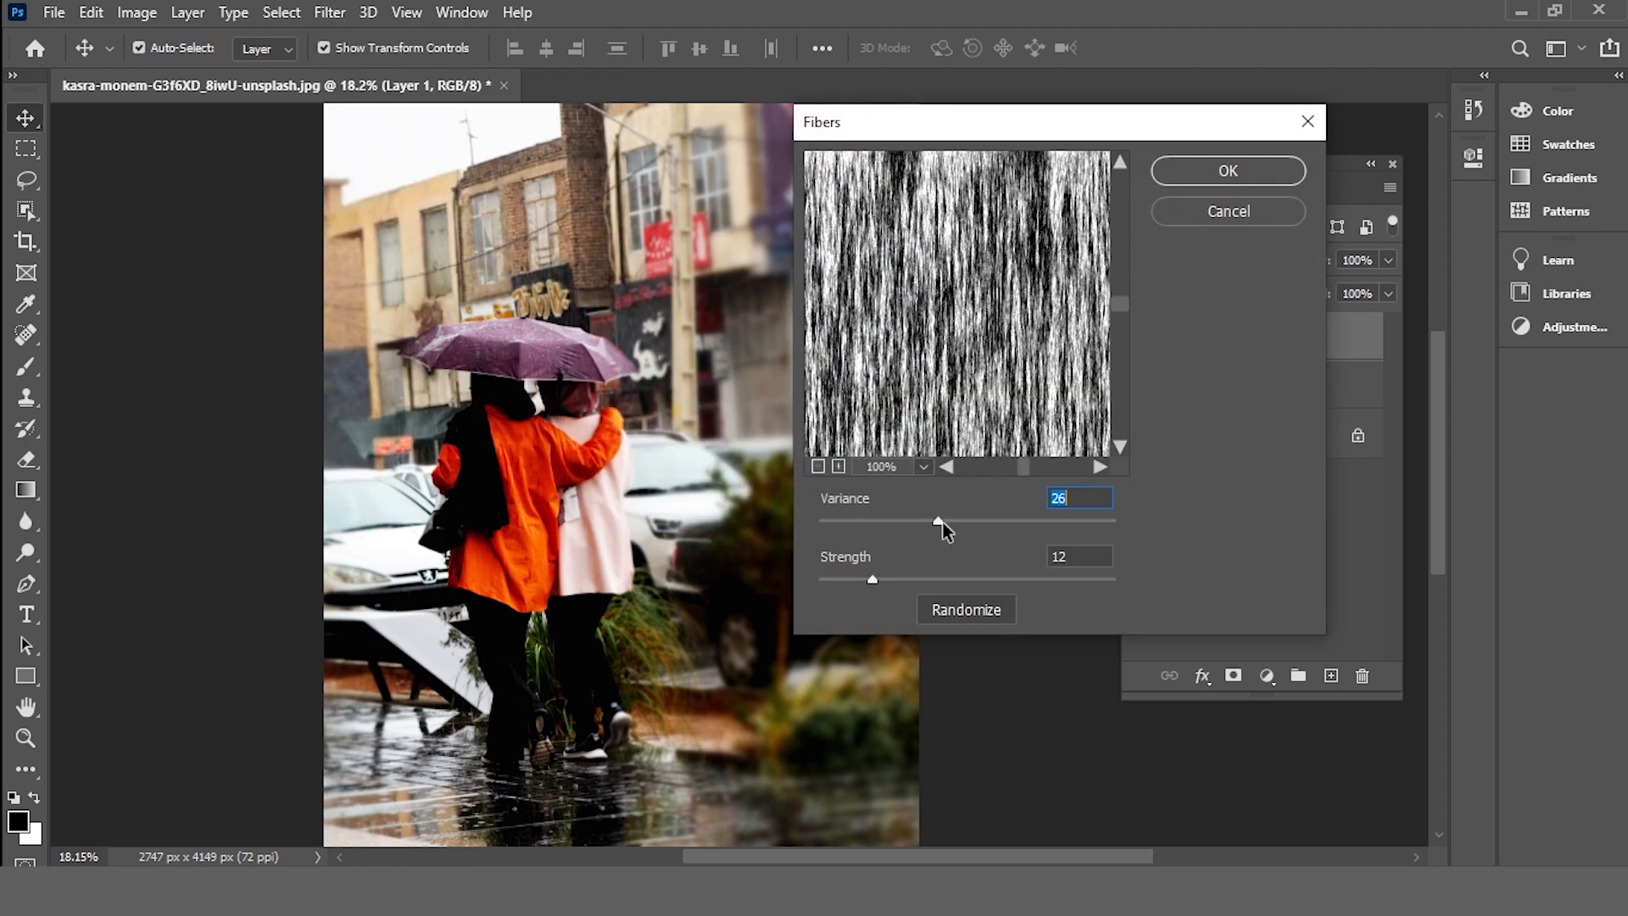
left_click_drag(872, 581, 896, 581)
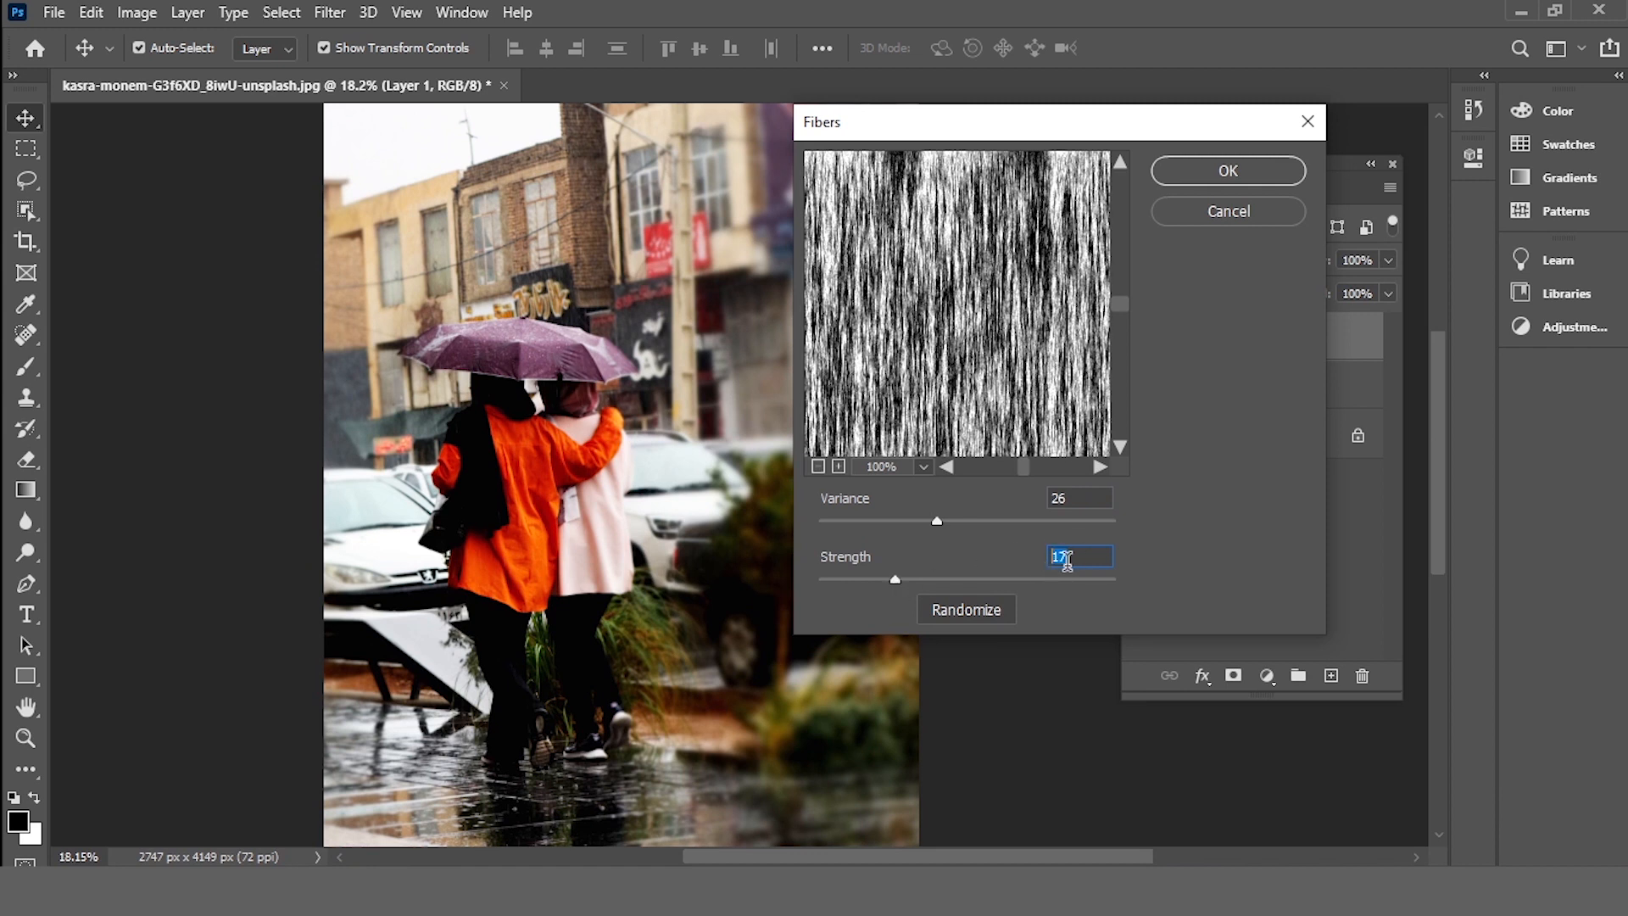
left_click(1221, 170)
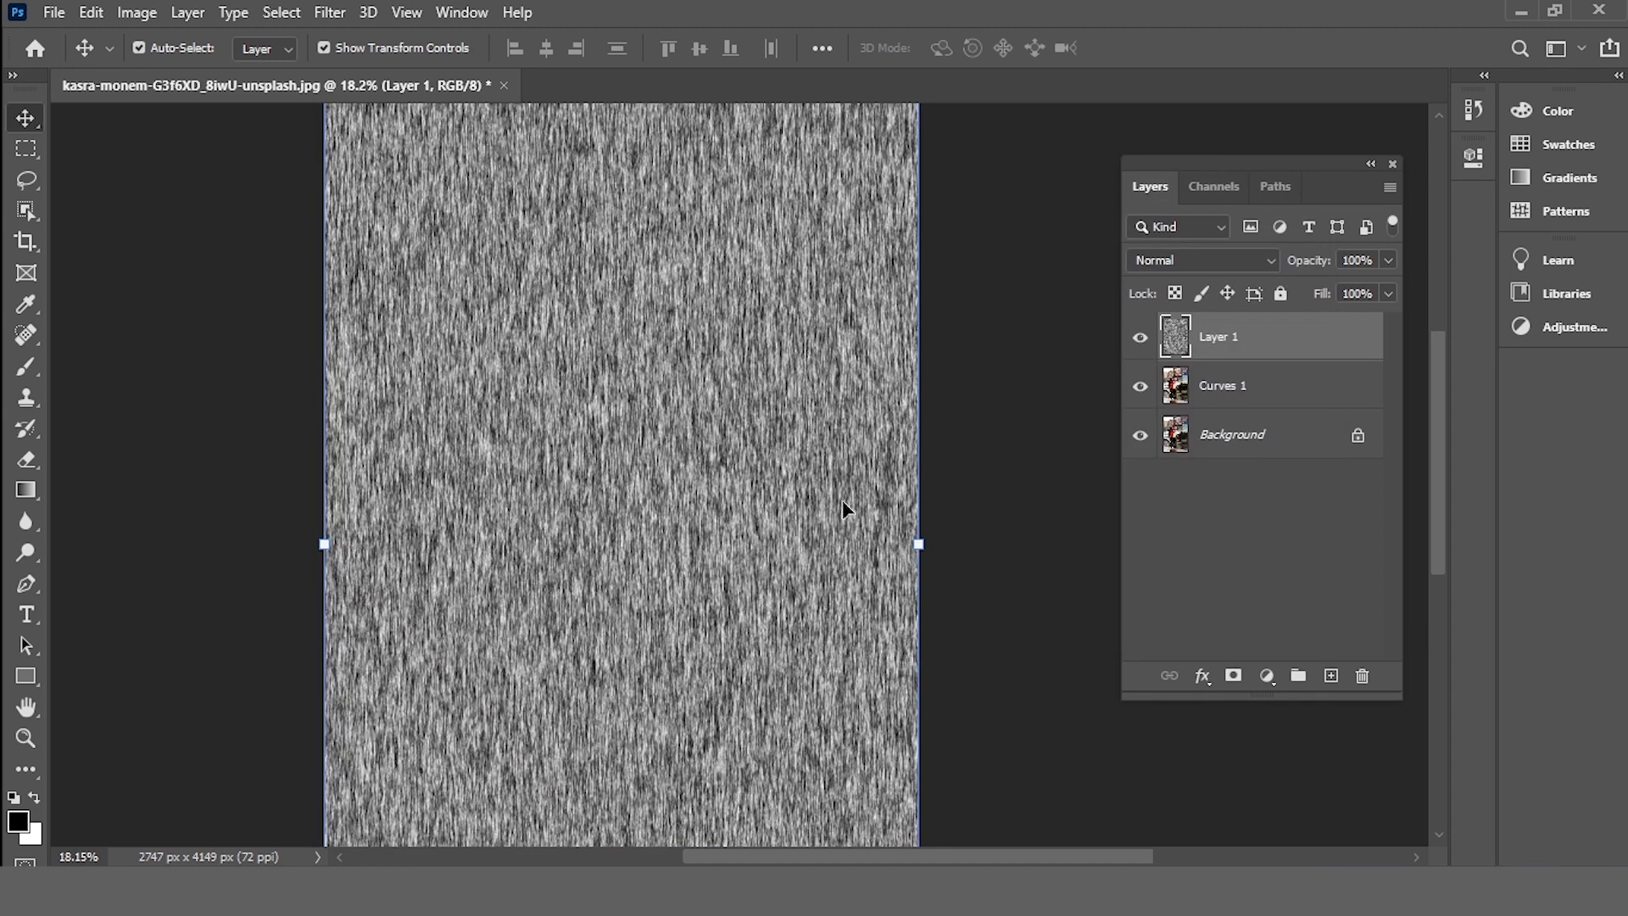
- Set the fibers layer's blending mode to Screen
key("ctrl")
key("ctrl+minus")
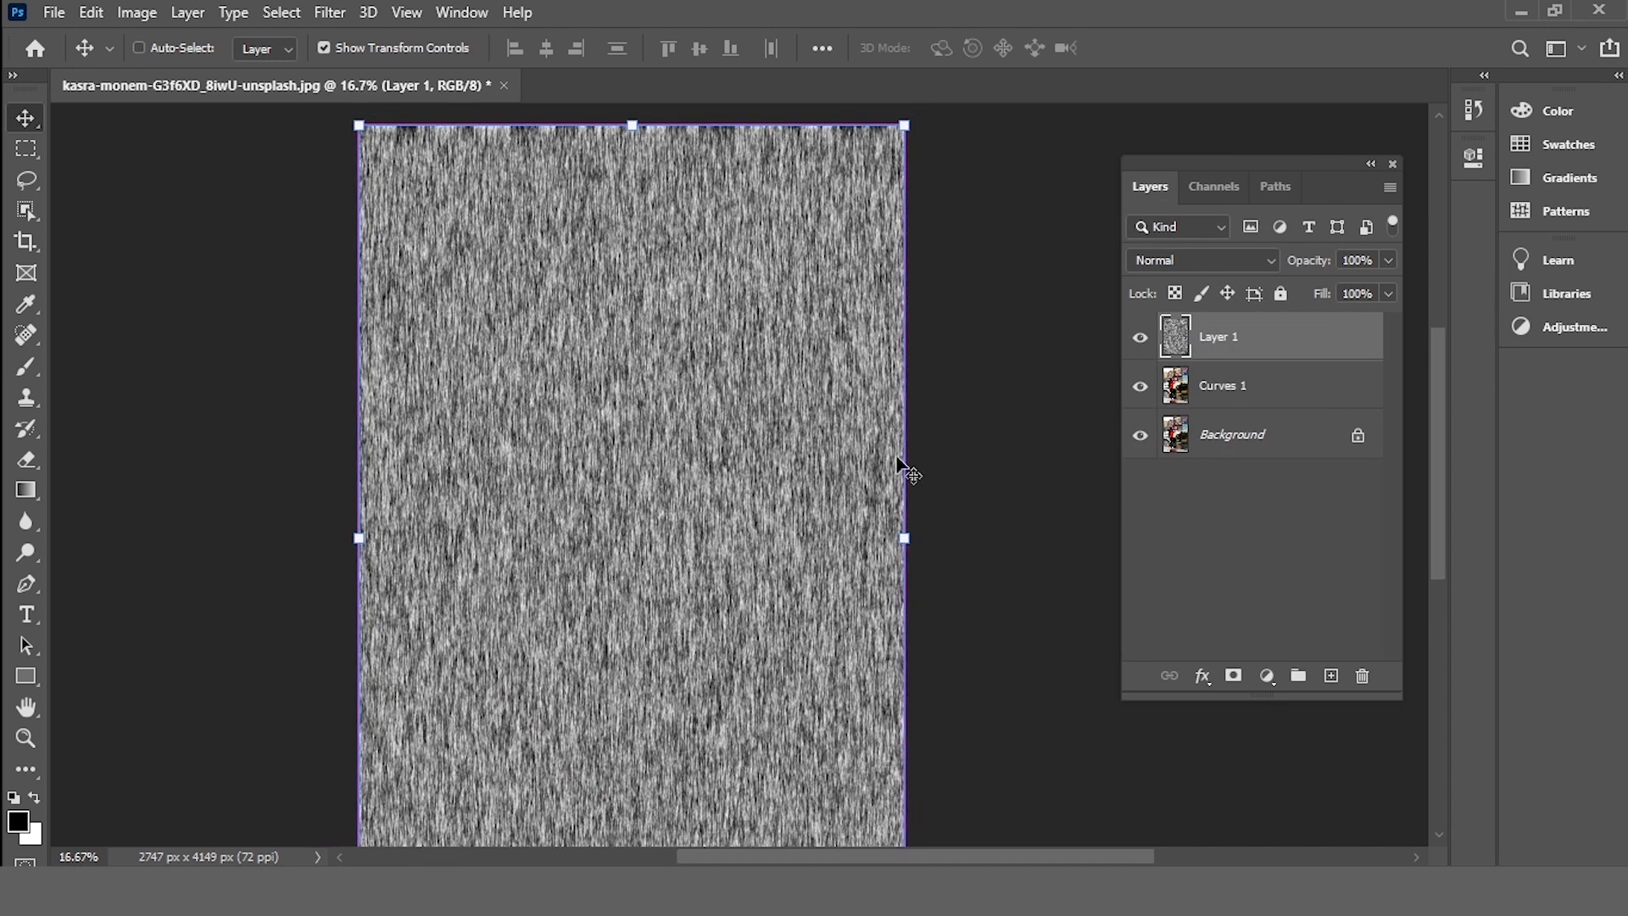
left_click(1234, 263)
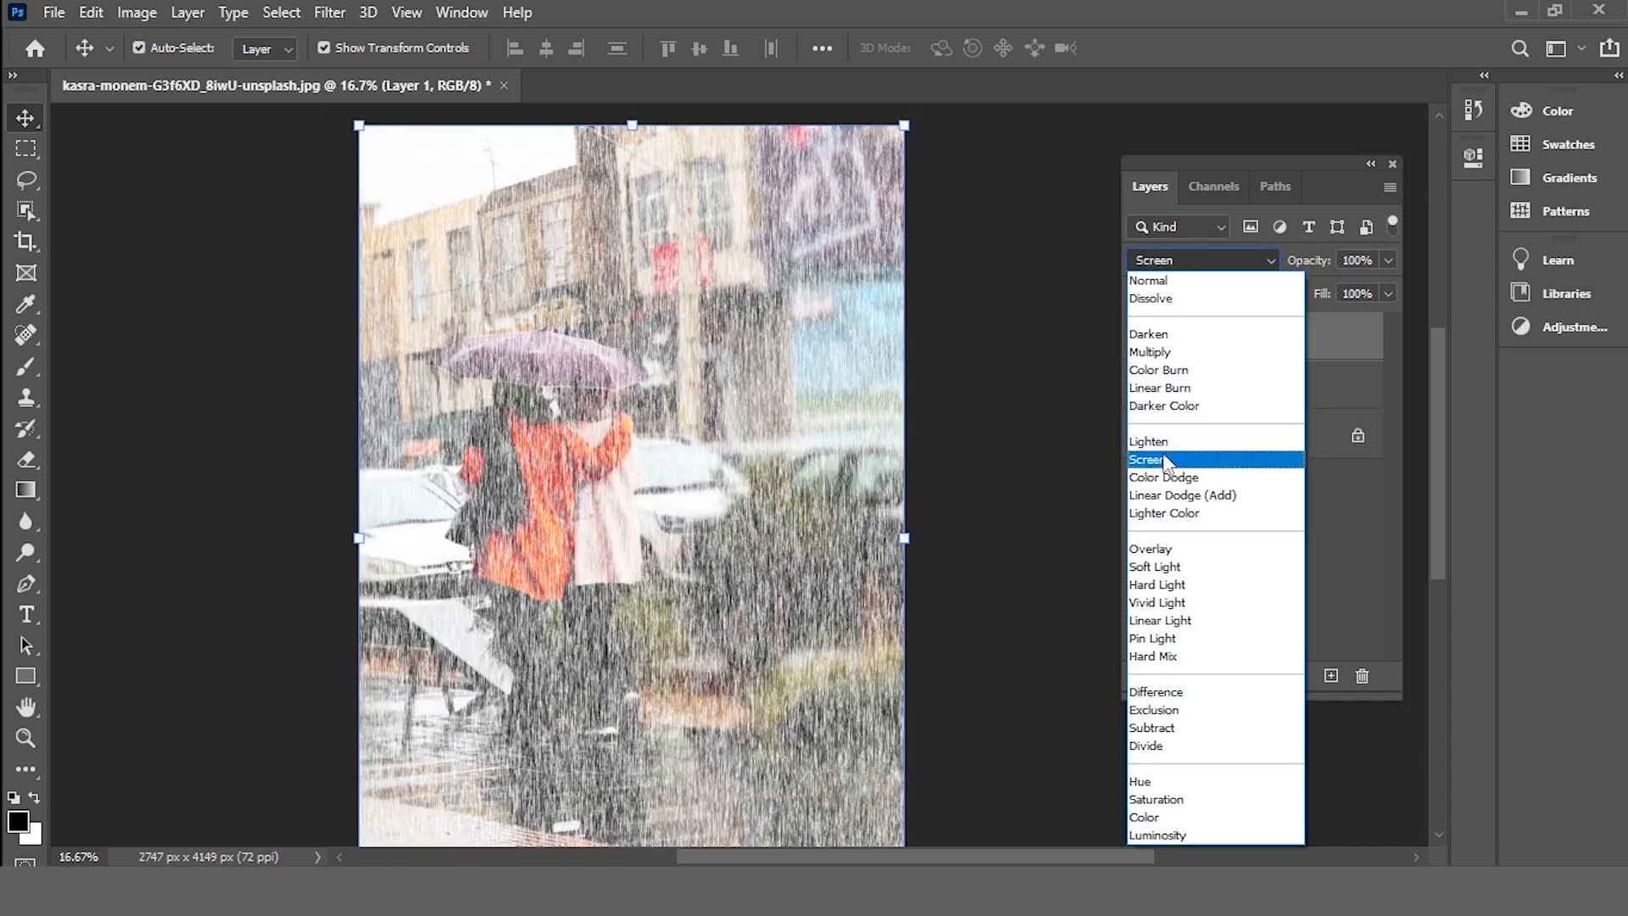
left_click(1148, 459)
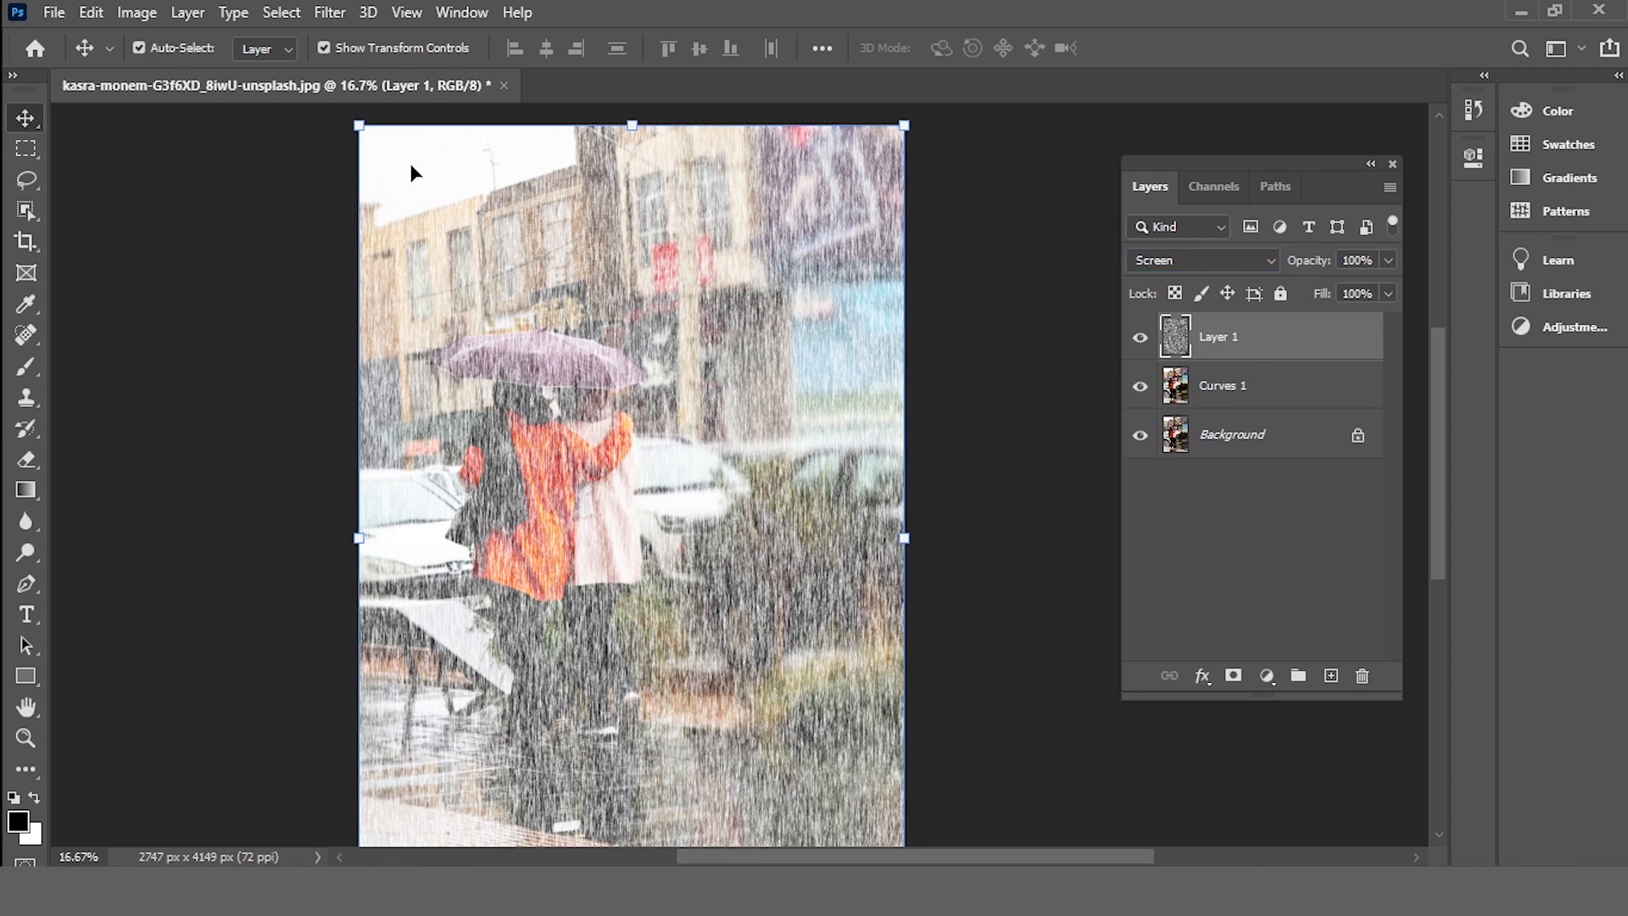
- Apply Levels to the fibers layer with input levels 81, 0.26 and 231 and the output white level at 229
left_click(137, 12)
mouse_move(254, 74)
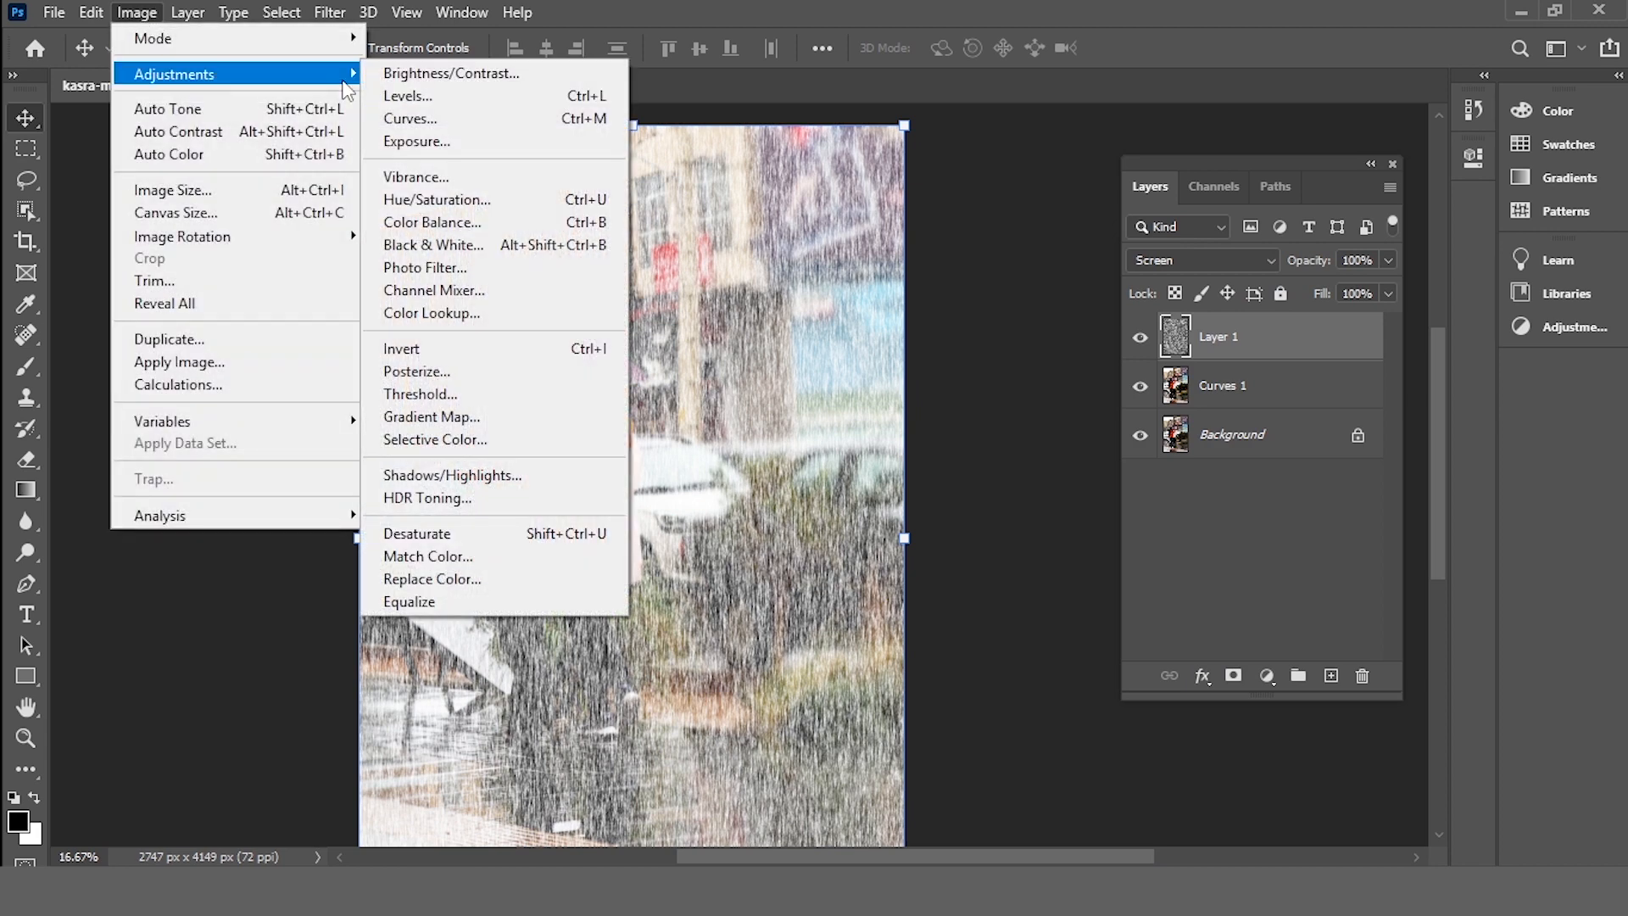
left_click(591, 100)
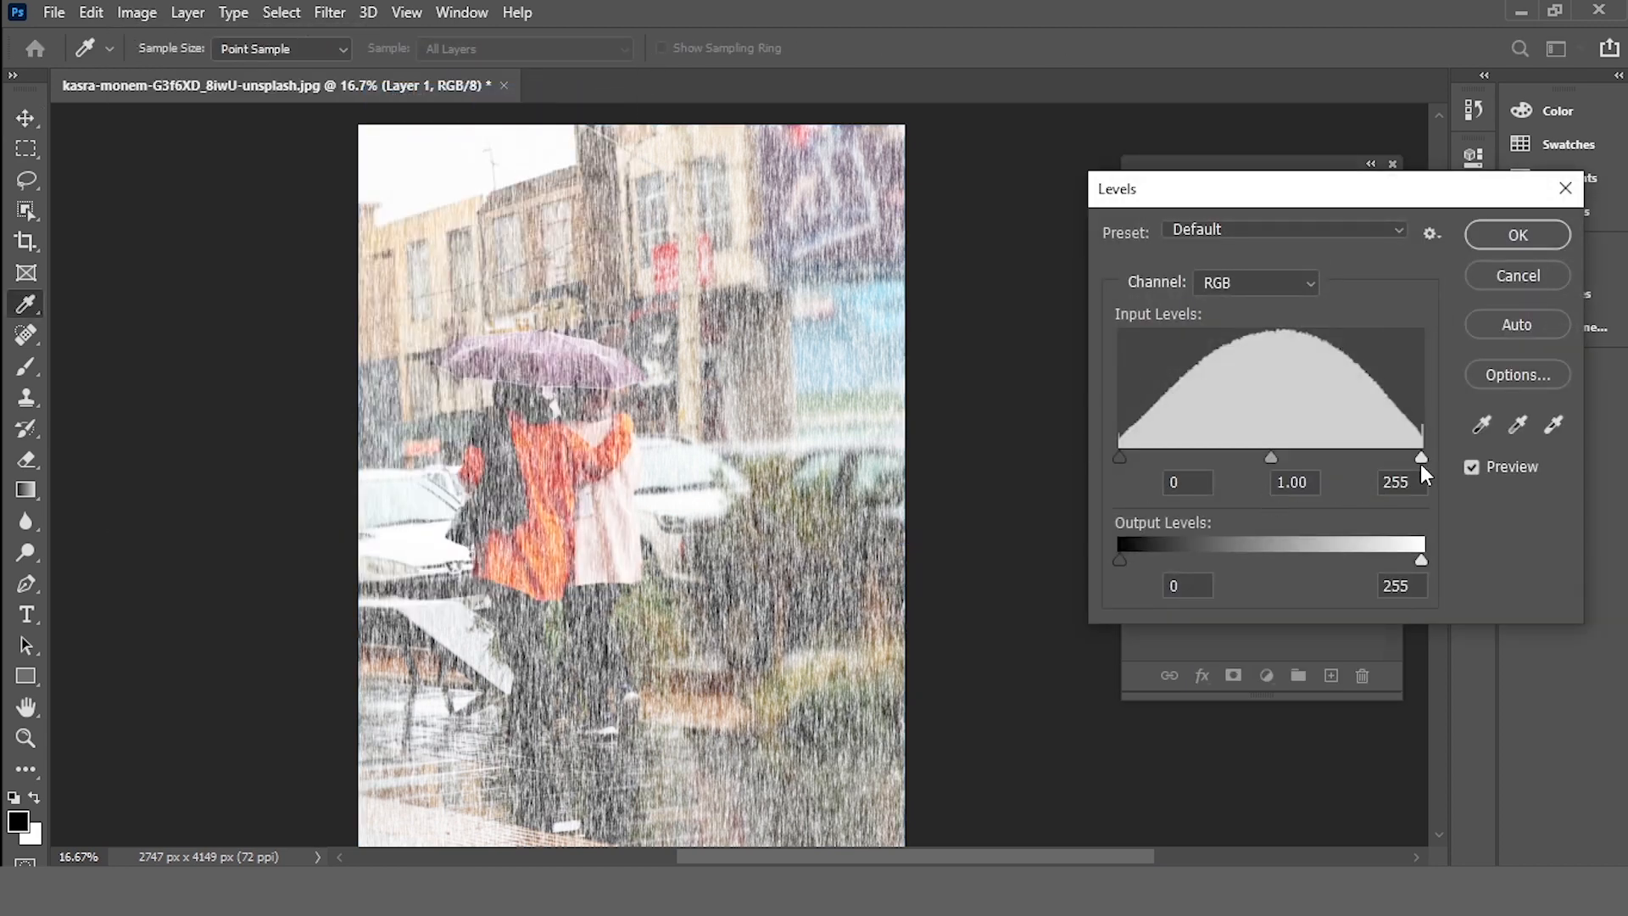
left_click_drag(1421, 459, 1392, 461)
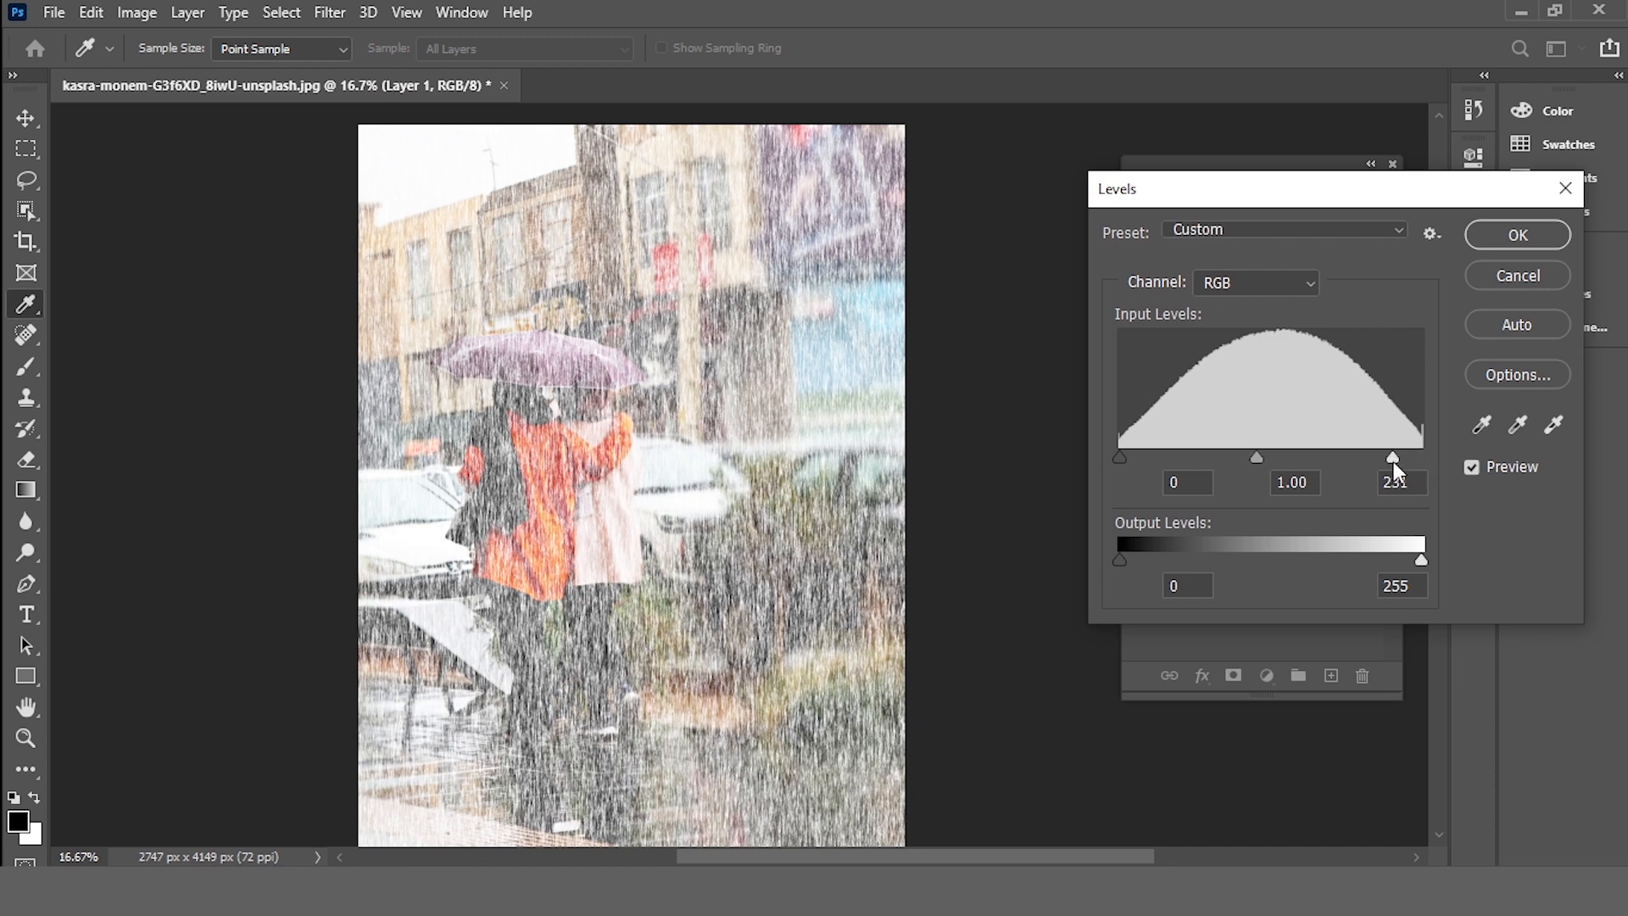
left_click_drag(1265, 458, 1347, 451)
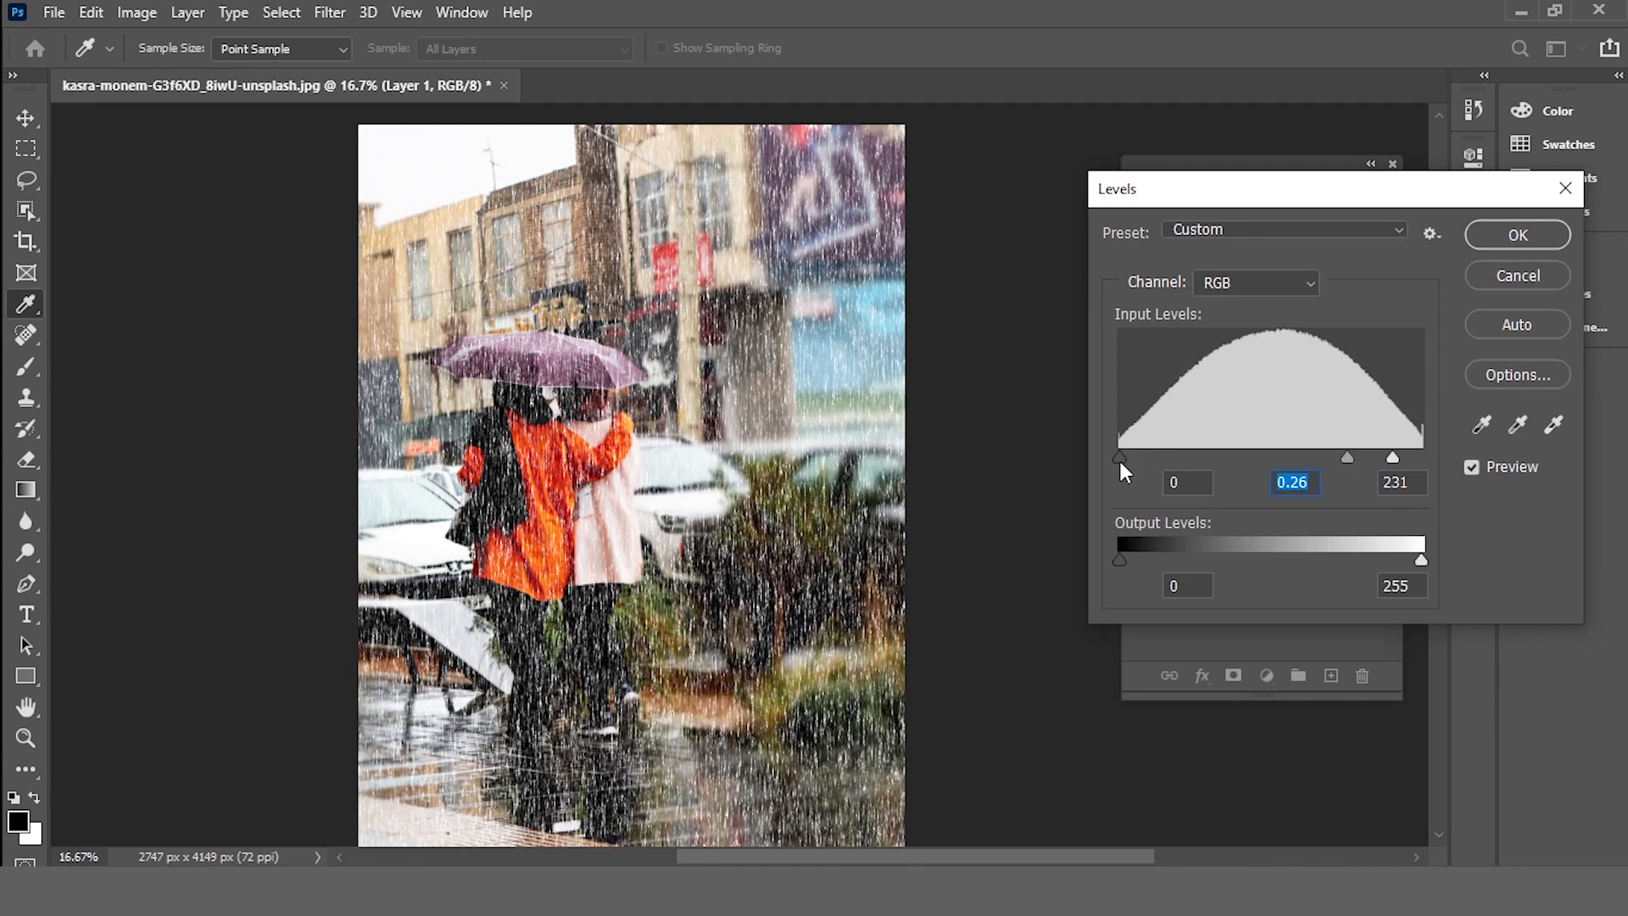
left_click_drag(1121, 461, 1214, 456)
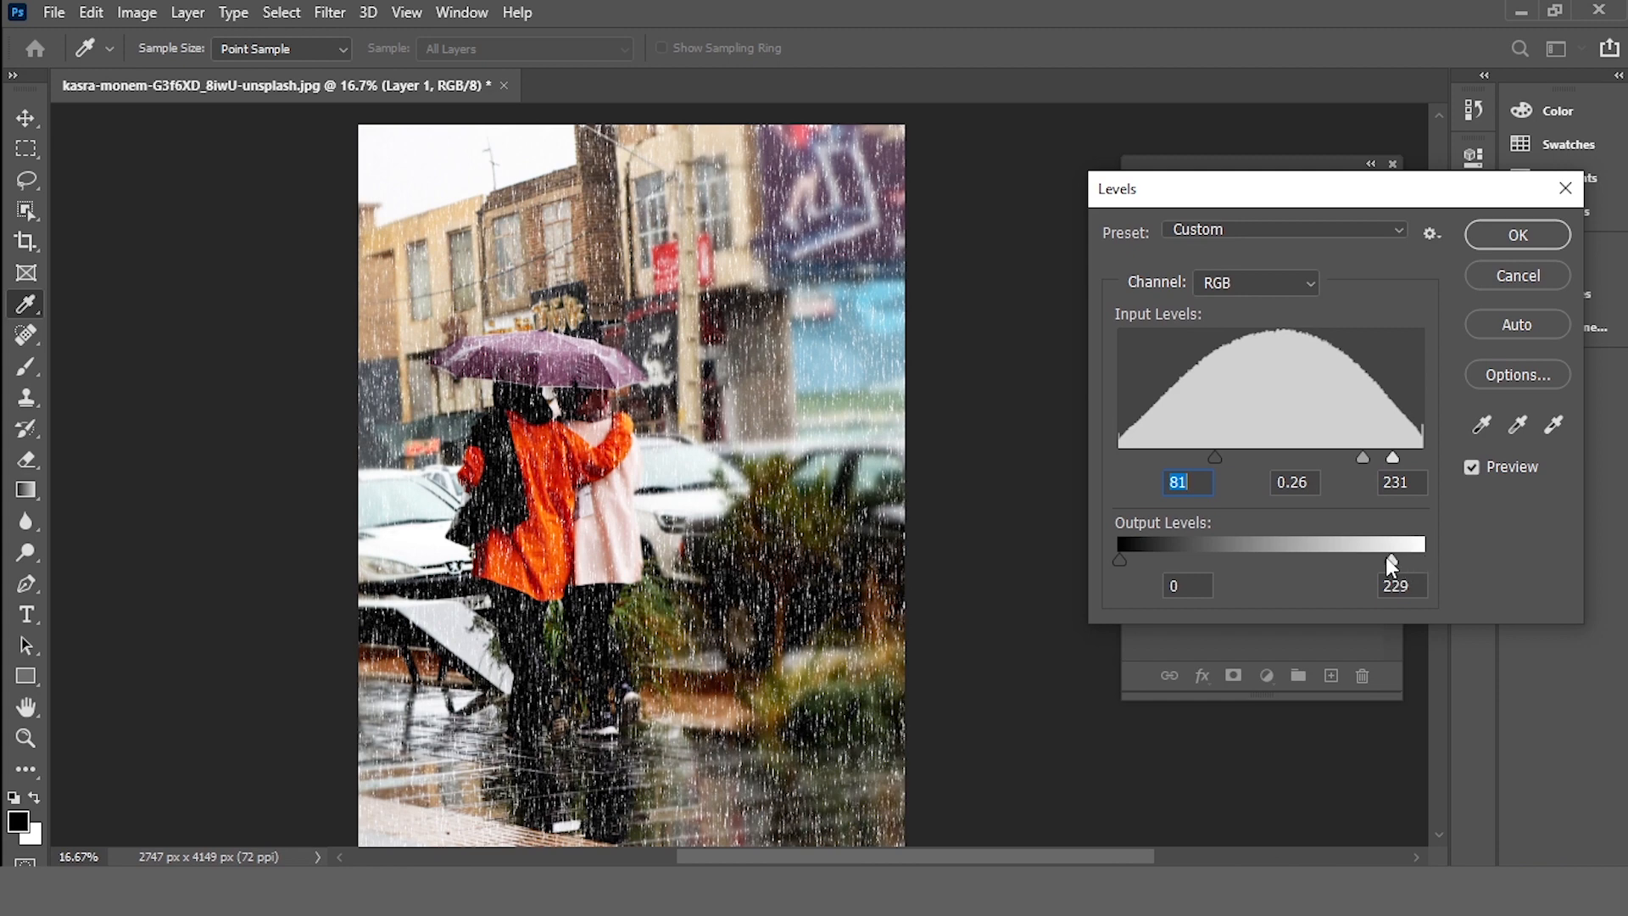
left_click(1390, 561)
left_click(1496, 237)
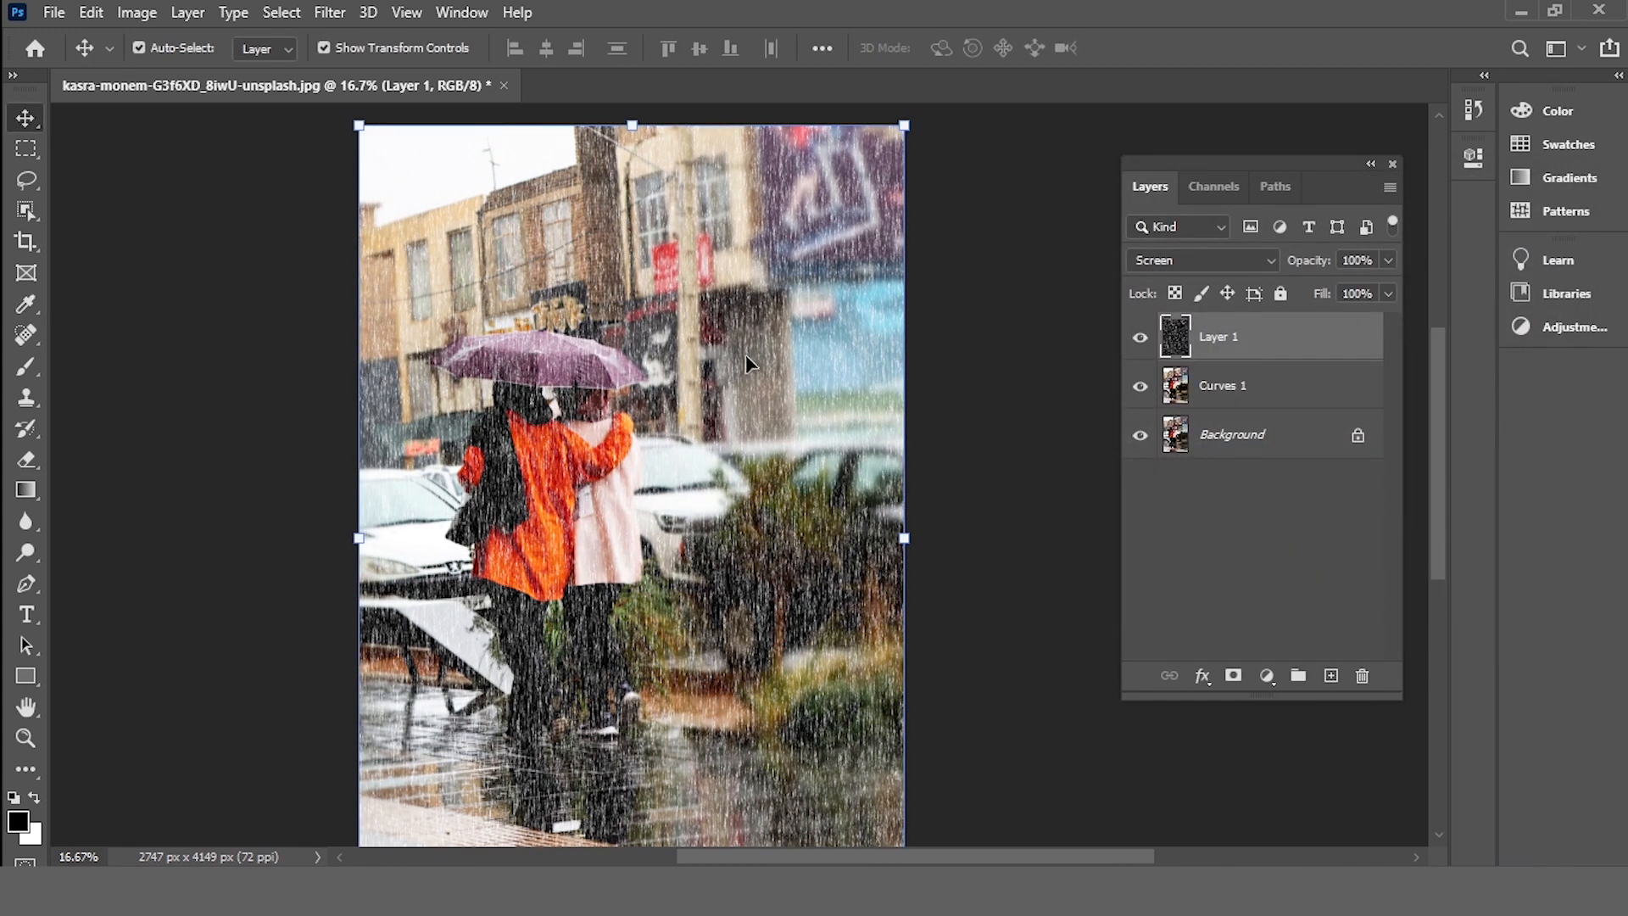
- Start a Motion Blur on the fibers layer with an angle of -74° and a distance of 40 pixels
scroll(747, 360, "up", 3)
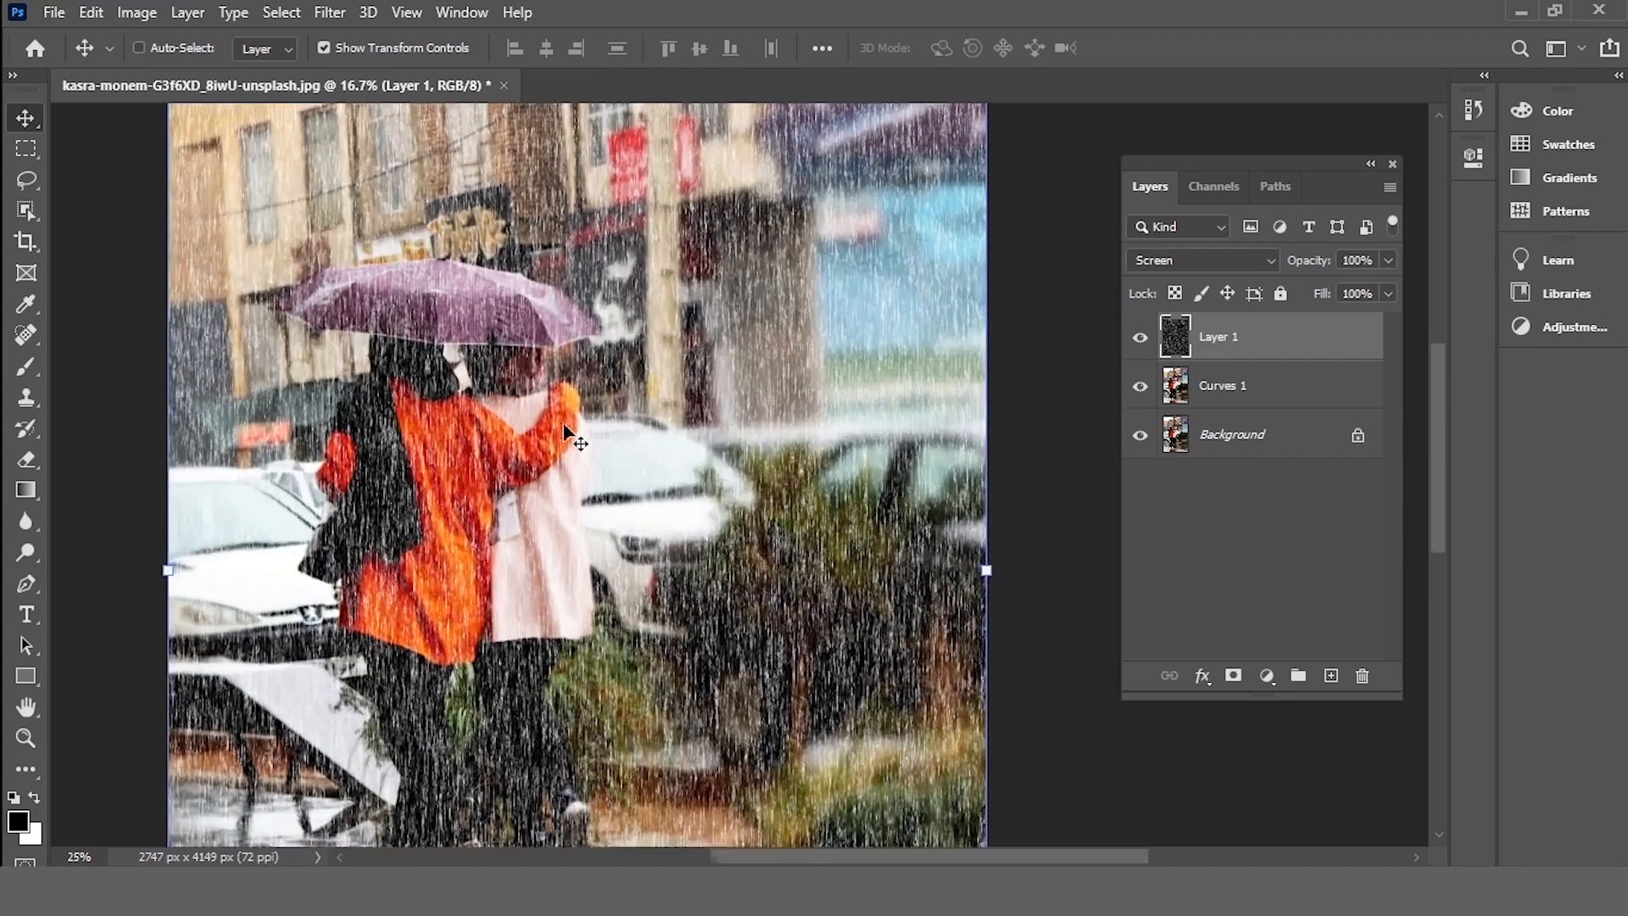
left_click_drag(793, 615, 568, 562)
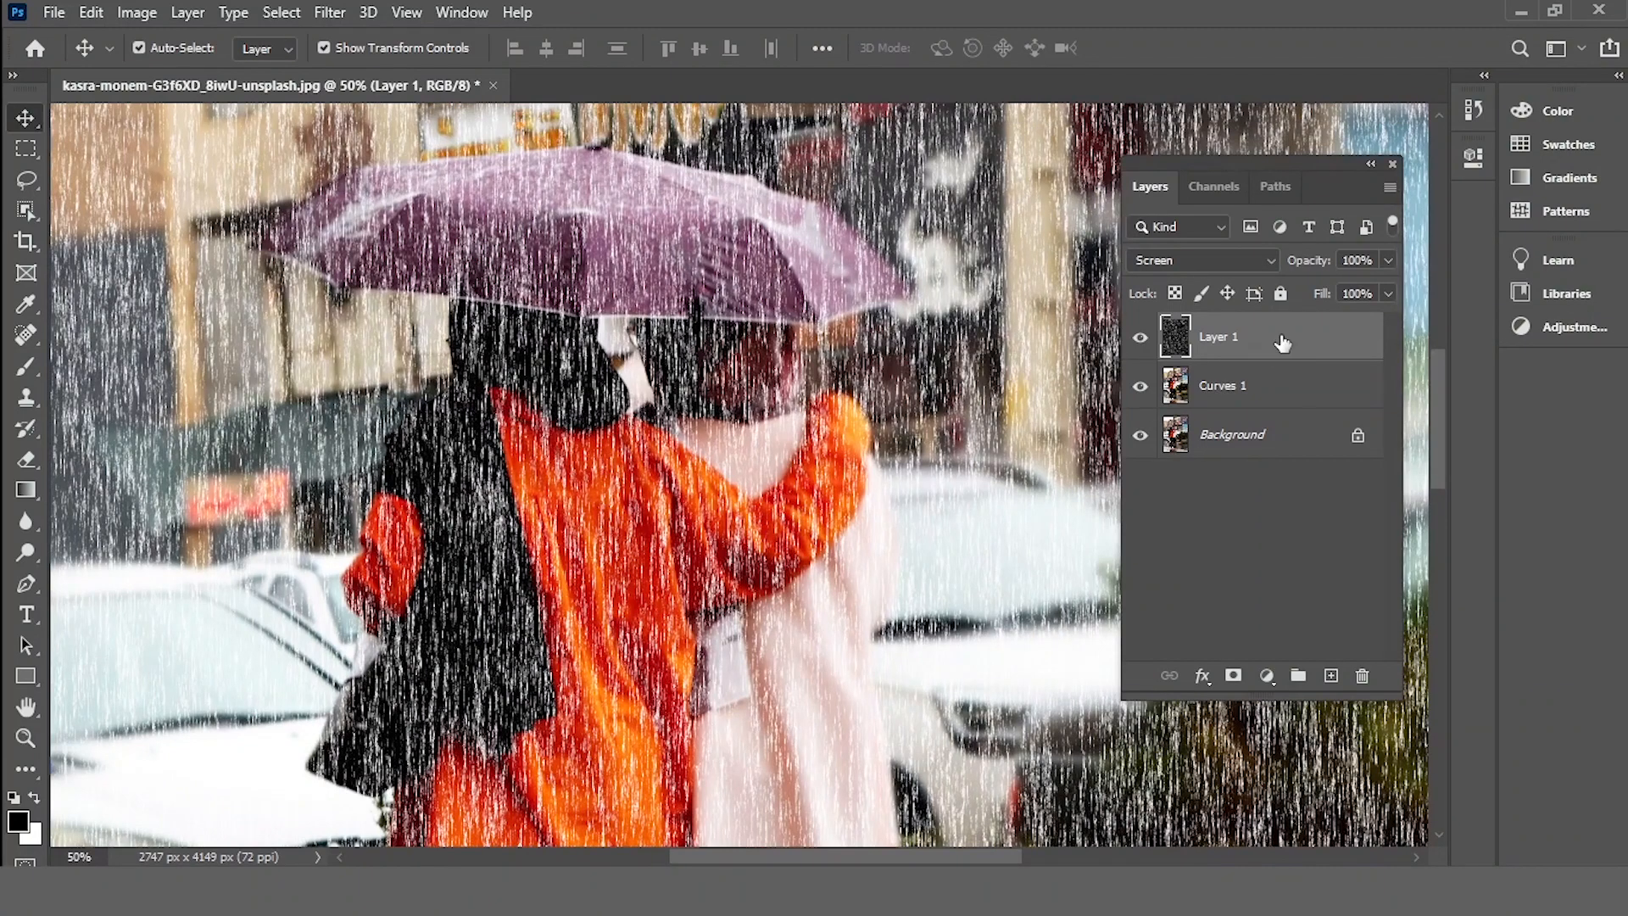
left_click(330, 12)
mouse_move(354, 289)
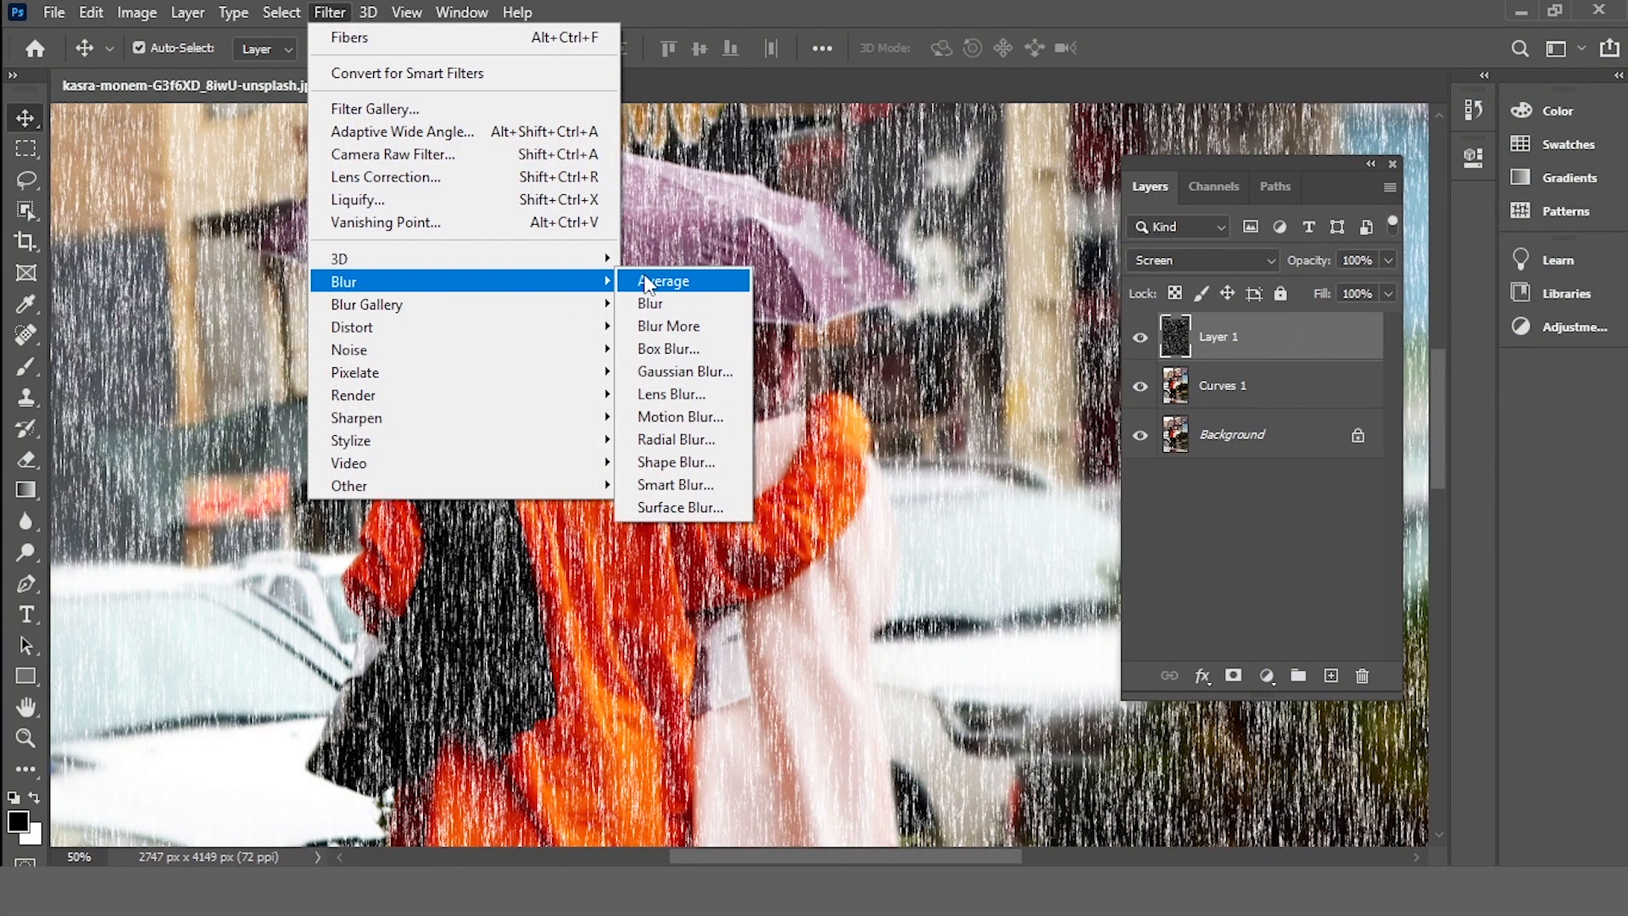
left_click(640, 422)
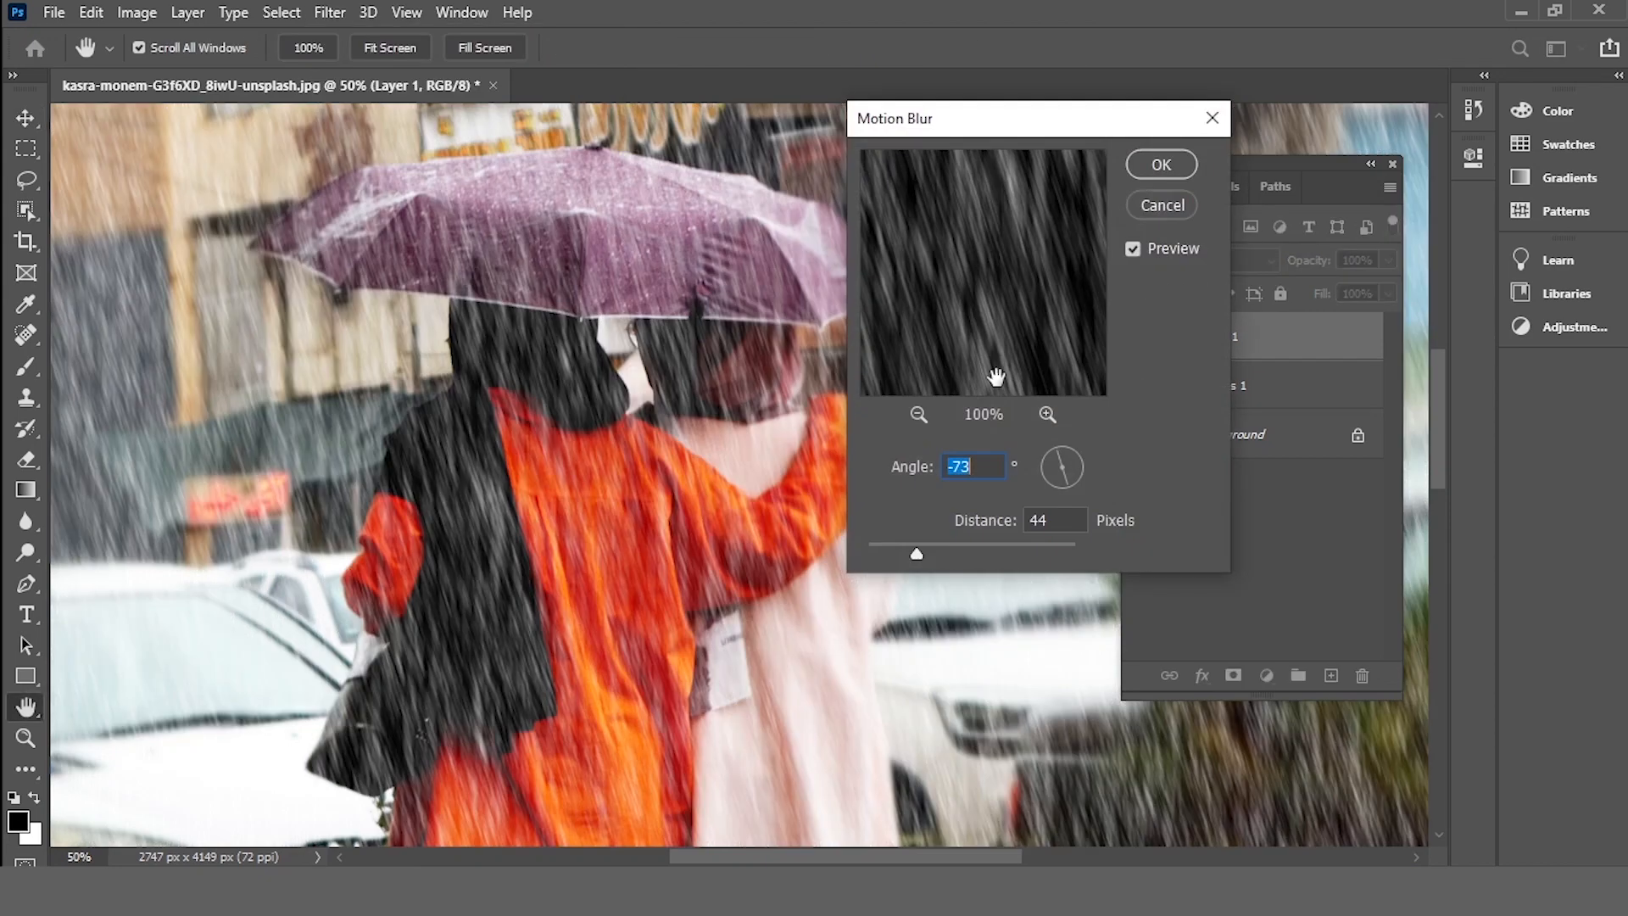
left_click_drag(573, 407, 430, 381)
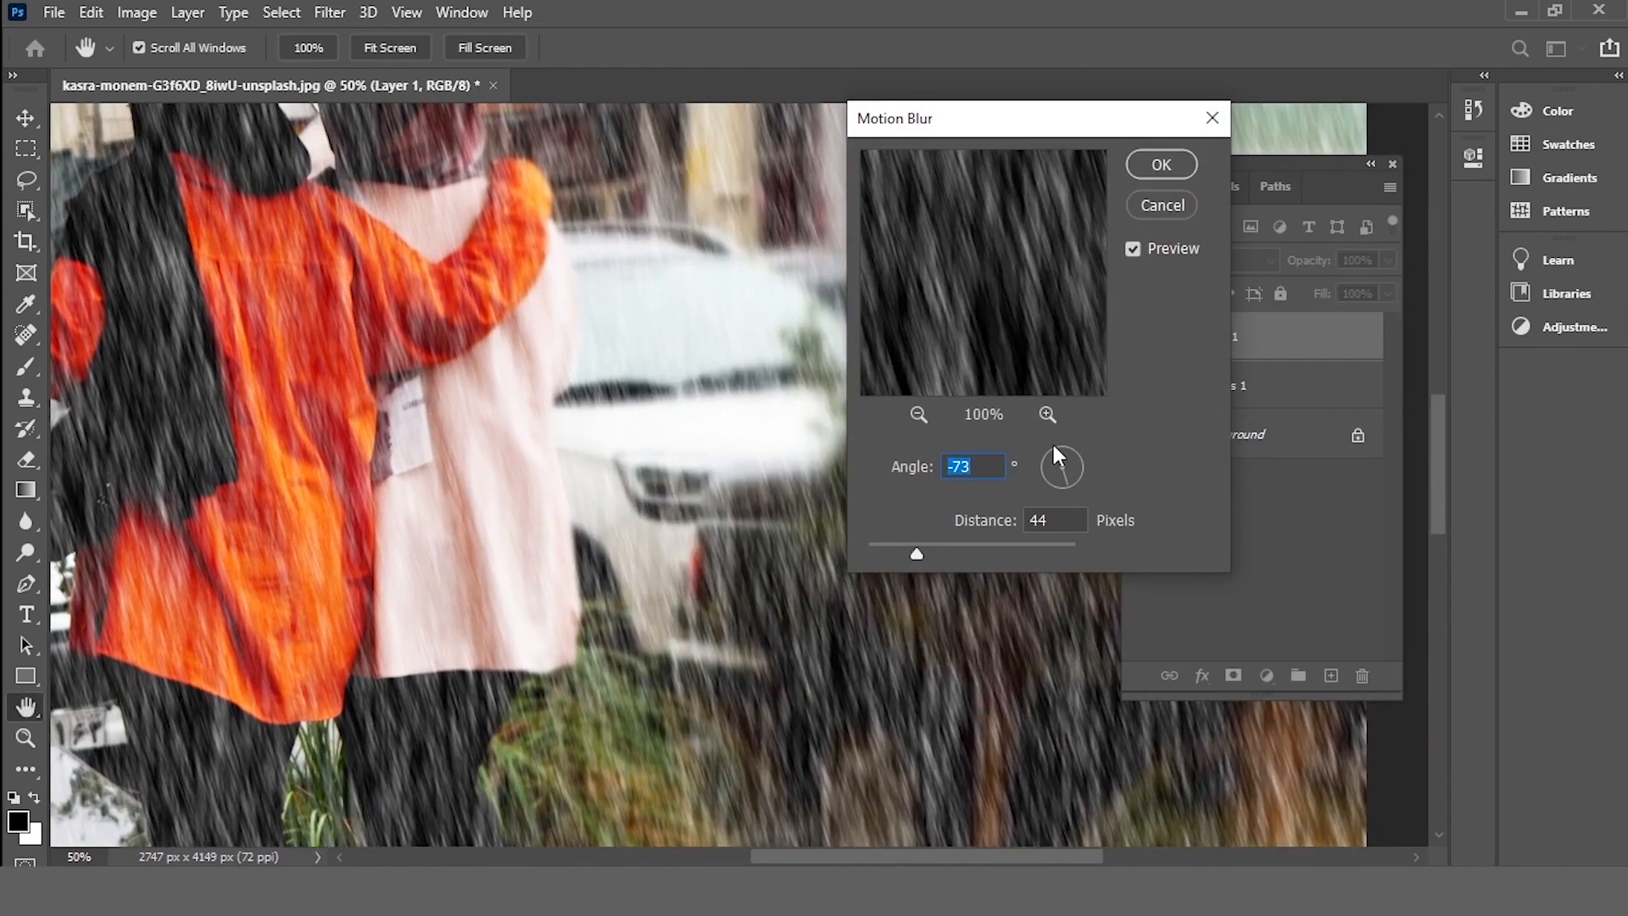
key("Down")
left_click_drag(921, 548, 919, 549)
type("40")
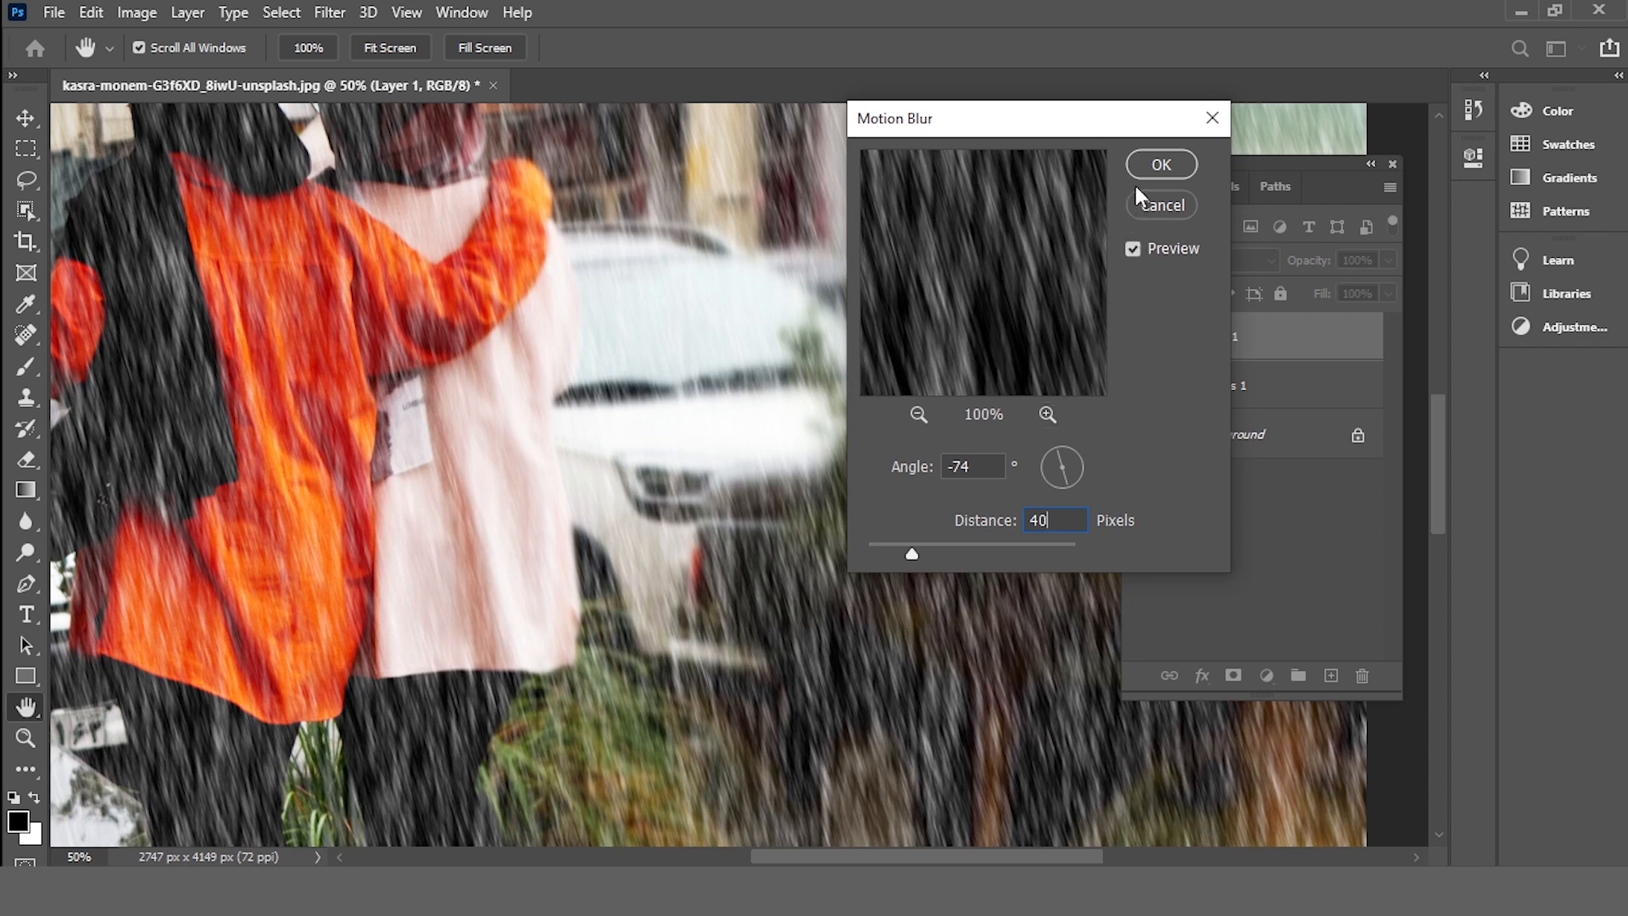
- Set the motion blur's angle to -72° and apply the filter
double_click(956, 465)
key("Up")
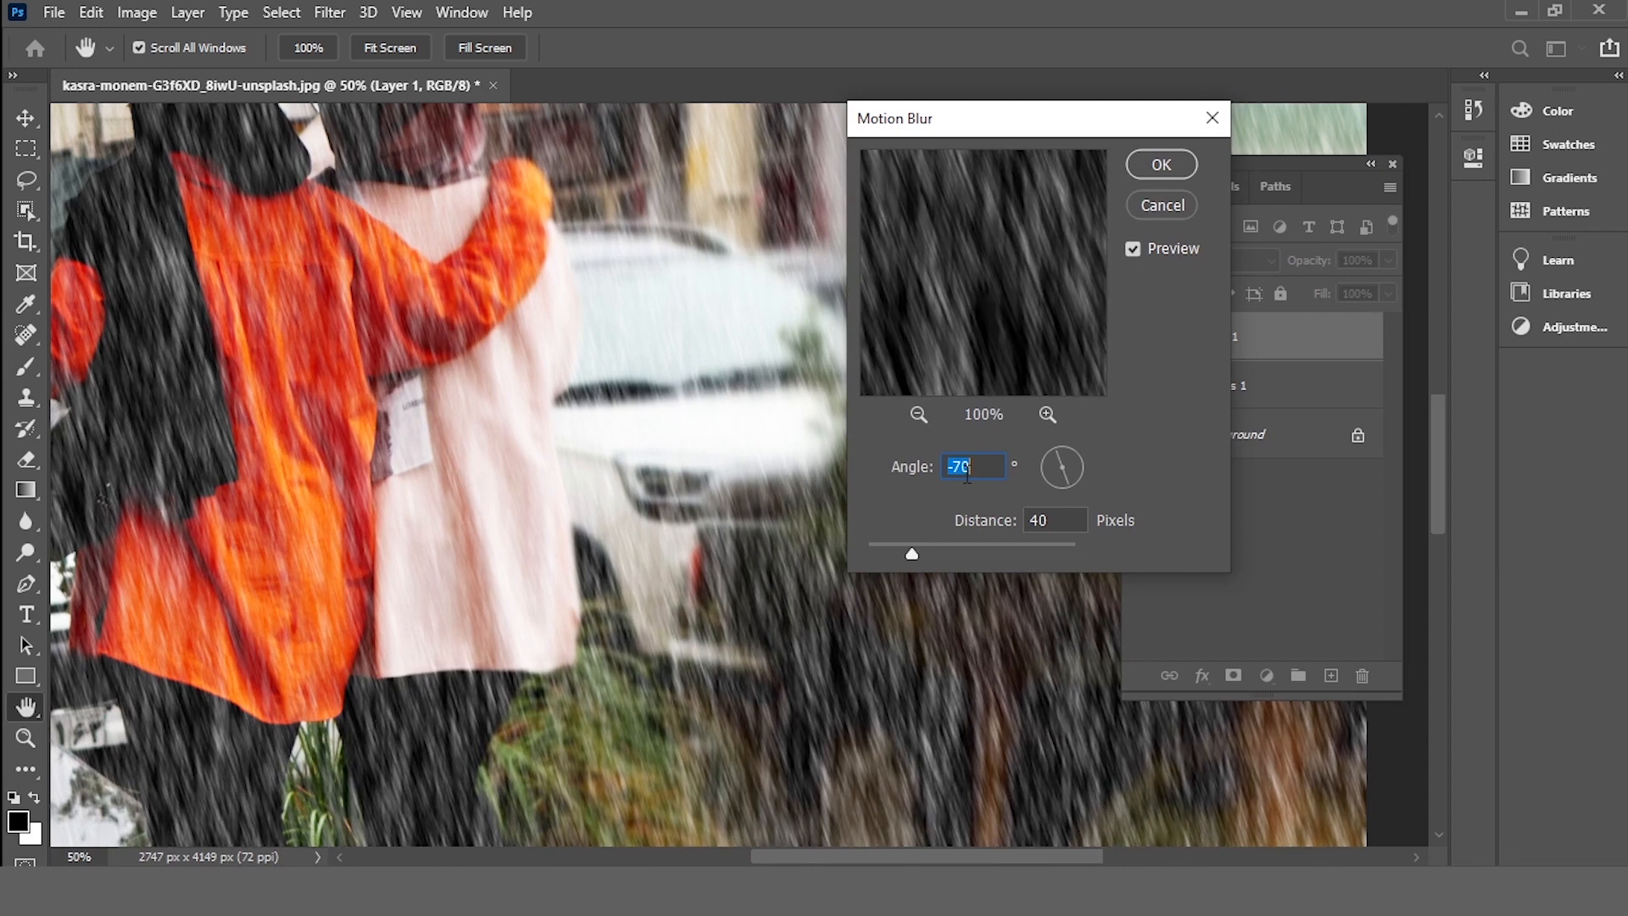
key("Down")
key("Down")
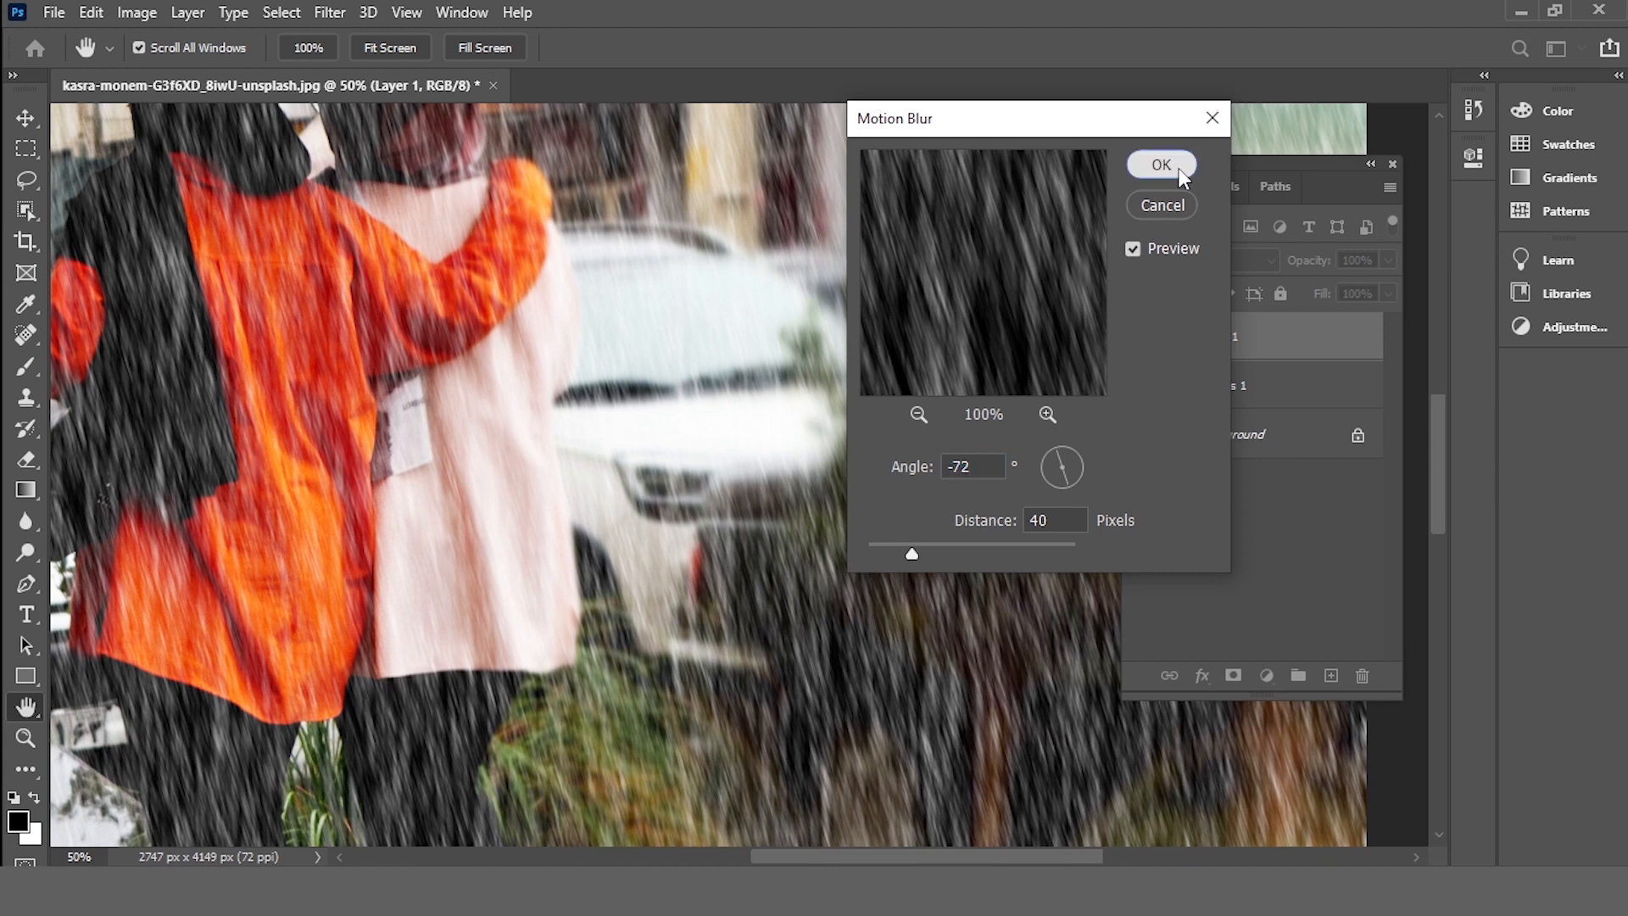
left_click(1178, 168)
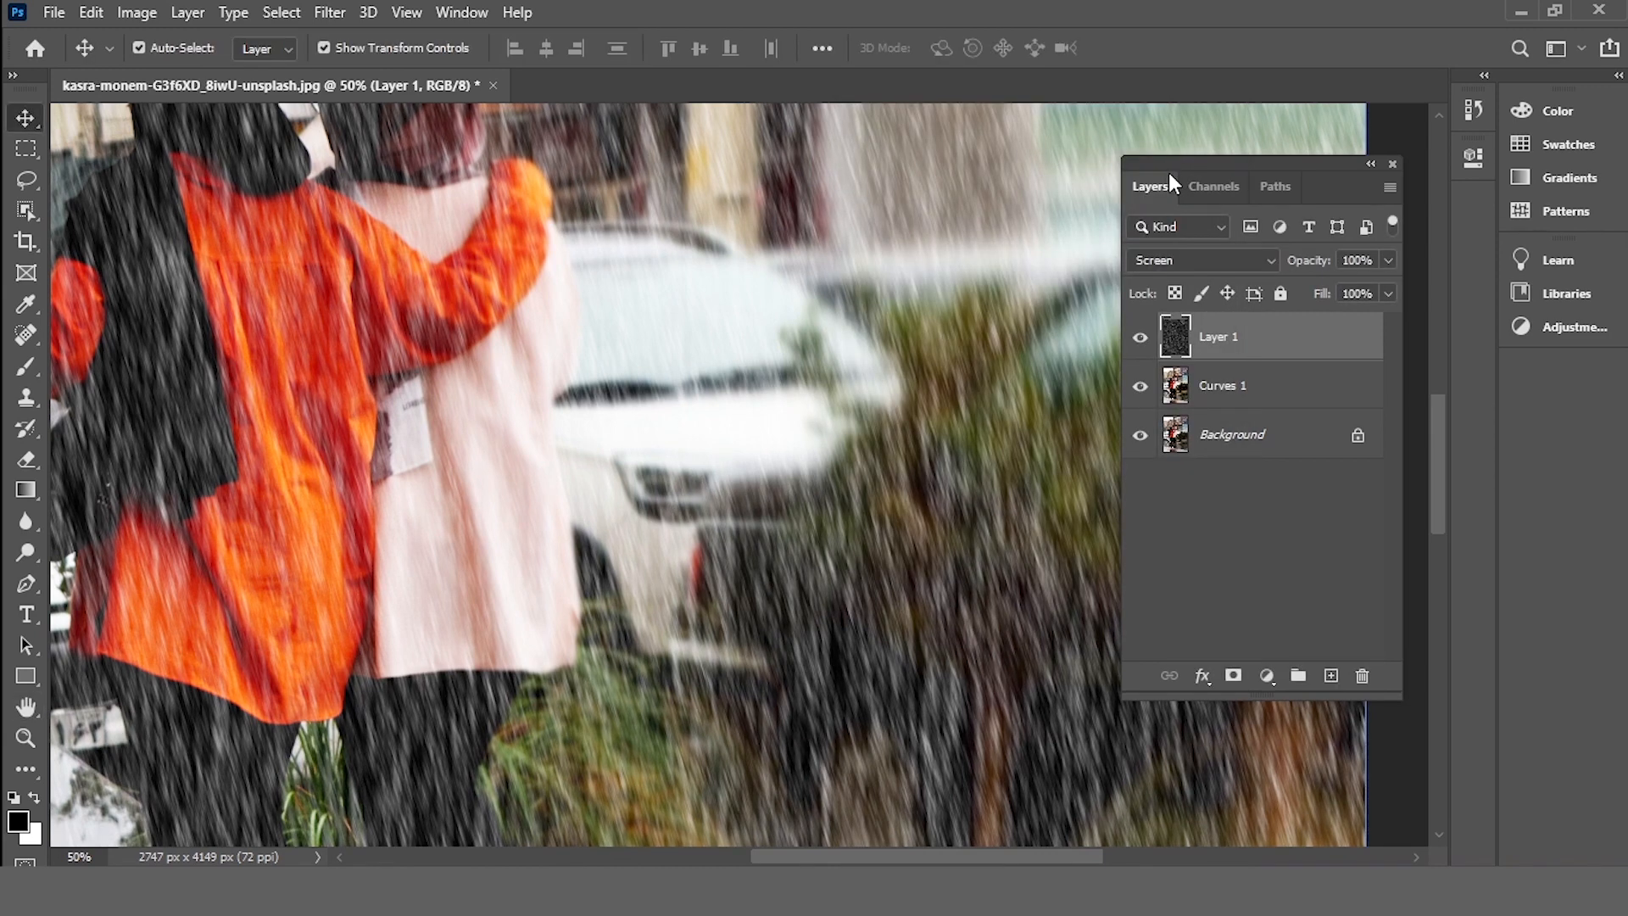
- Apply Levels to the blurred fibers layer with the midtone input level at 0.71
key("ctrl+minus")
key("ctrl+minus")
key("ctrl+minus")
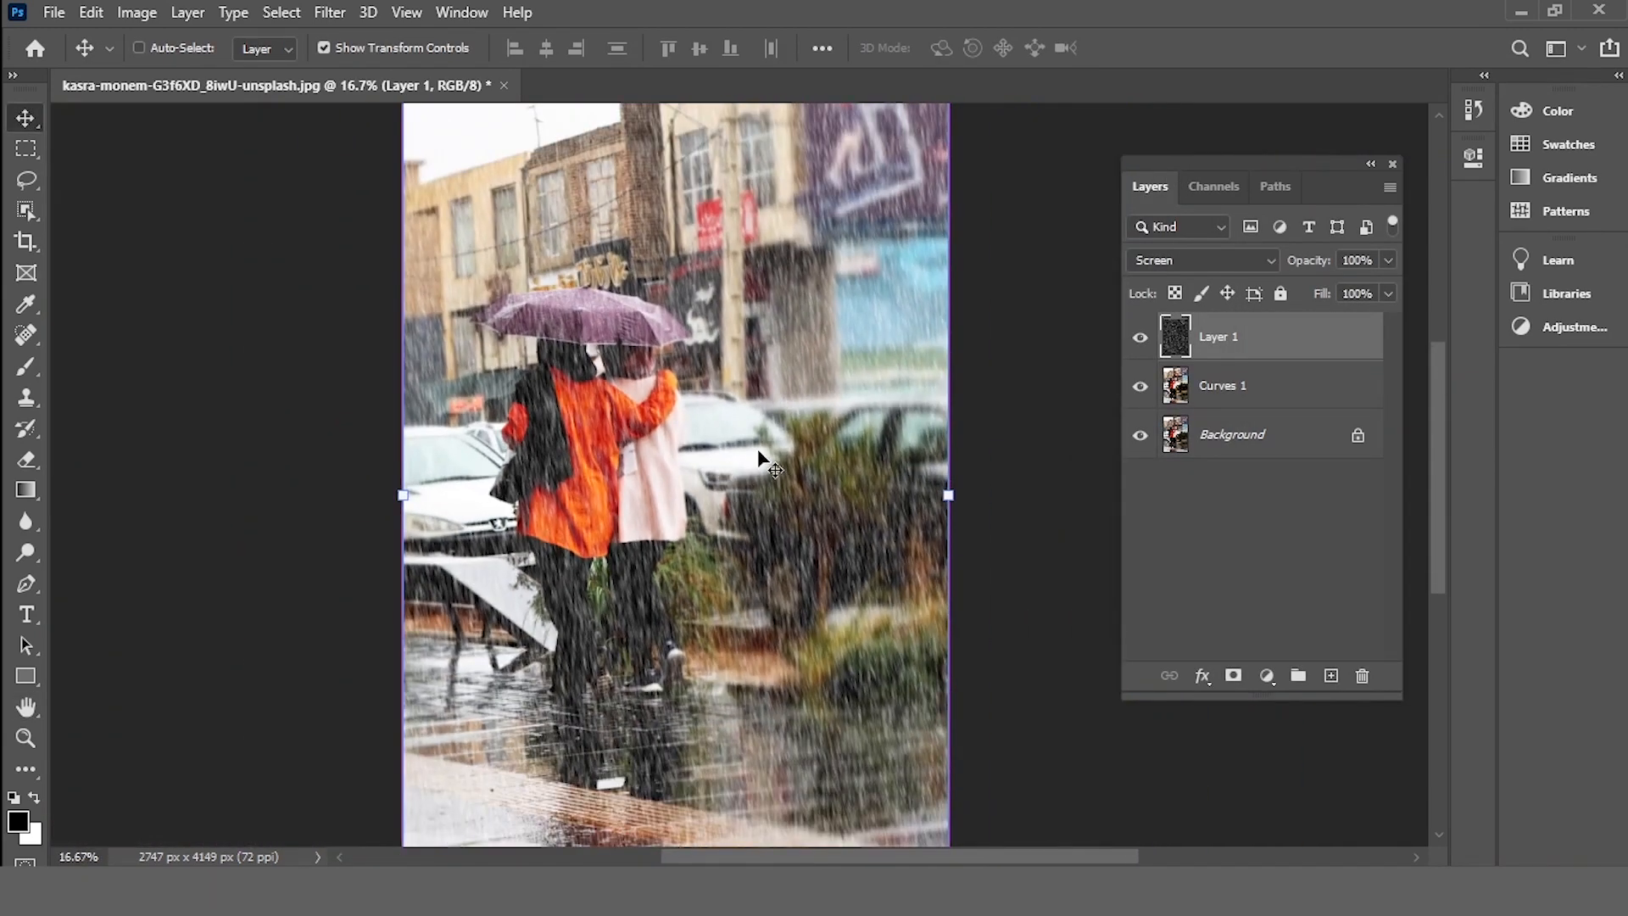
key("ctrl+plus")
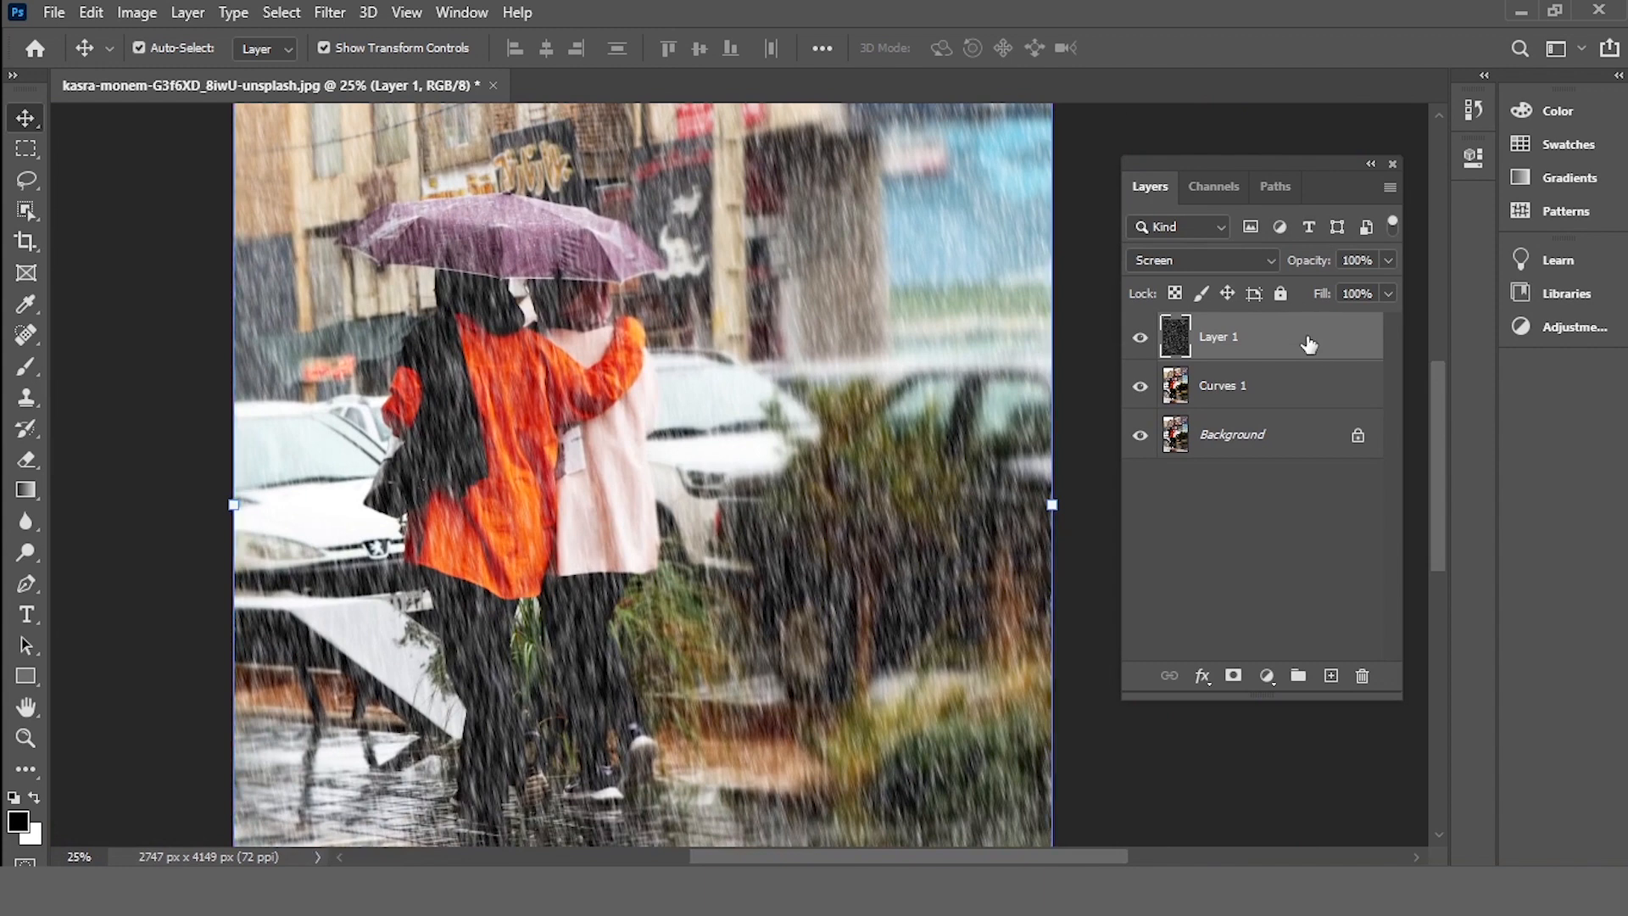
left_click(136, 12)
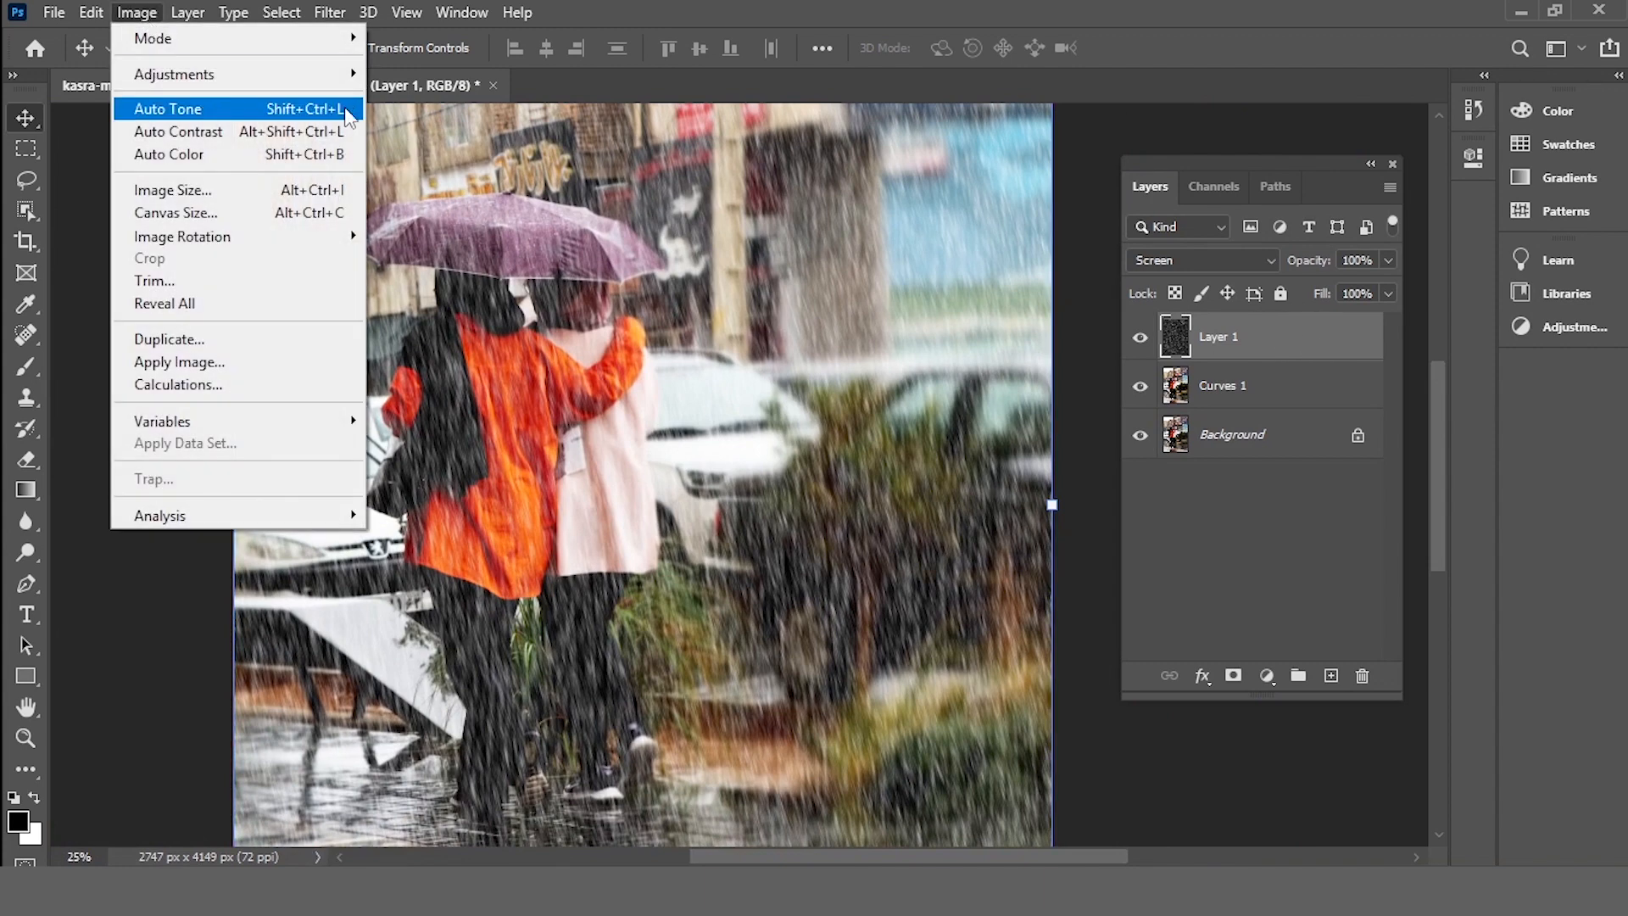
mouse_move(254, 74)
left_click(607, 94)
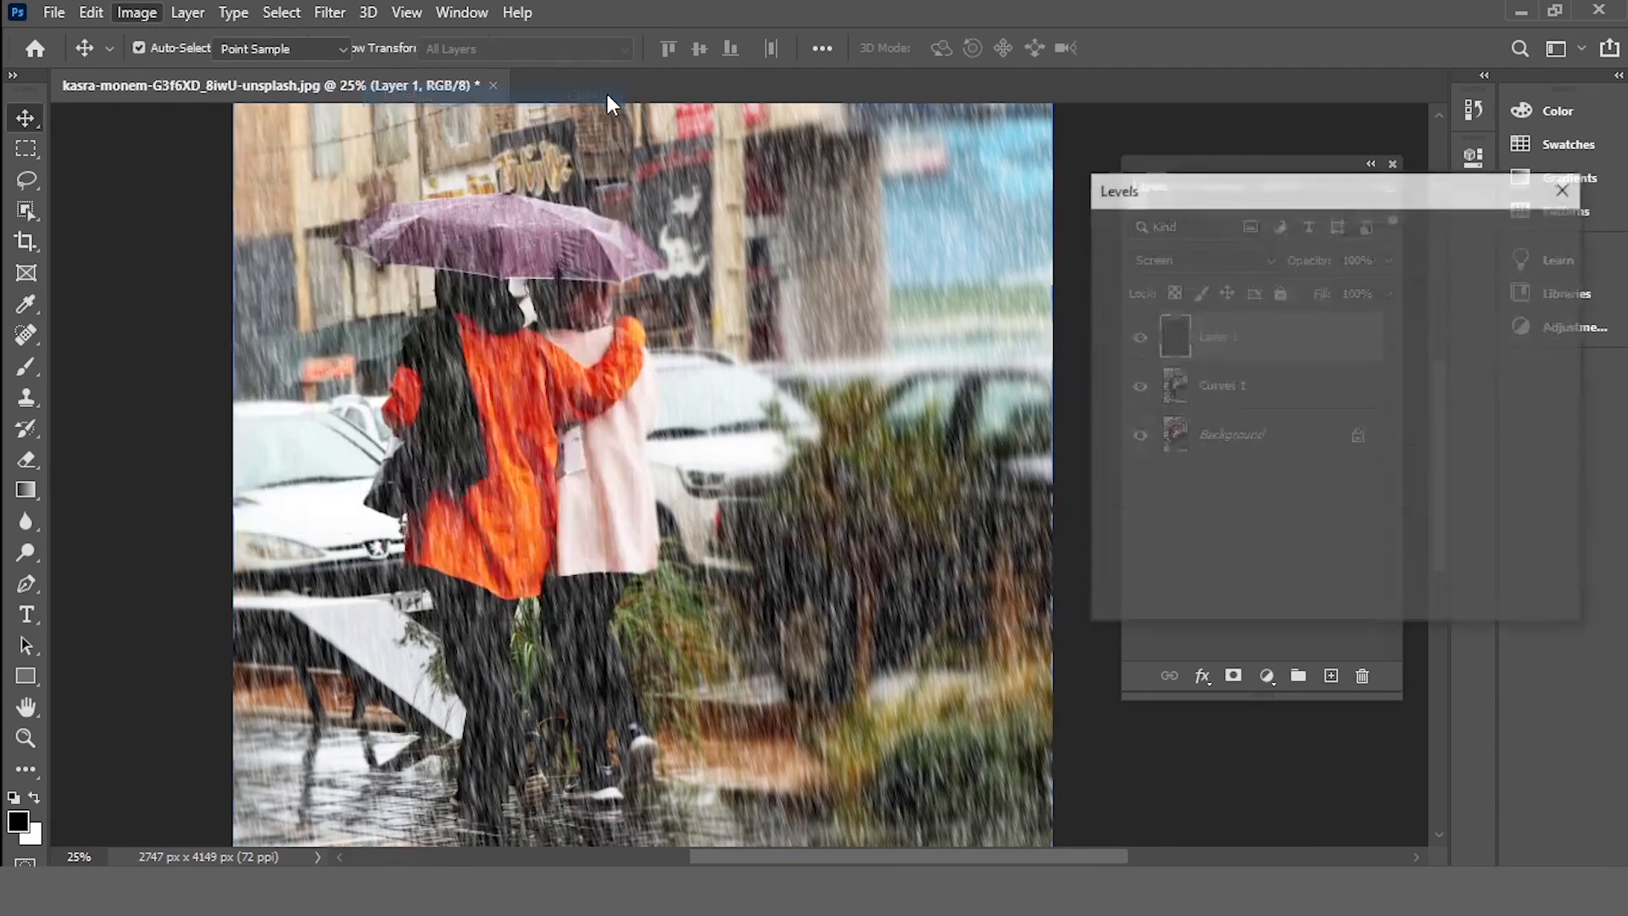
left_click_drag(1292, 201, 1032, 159)
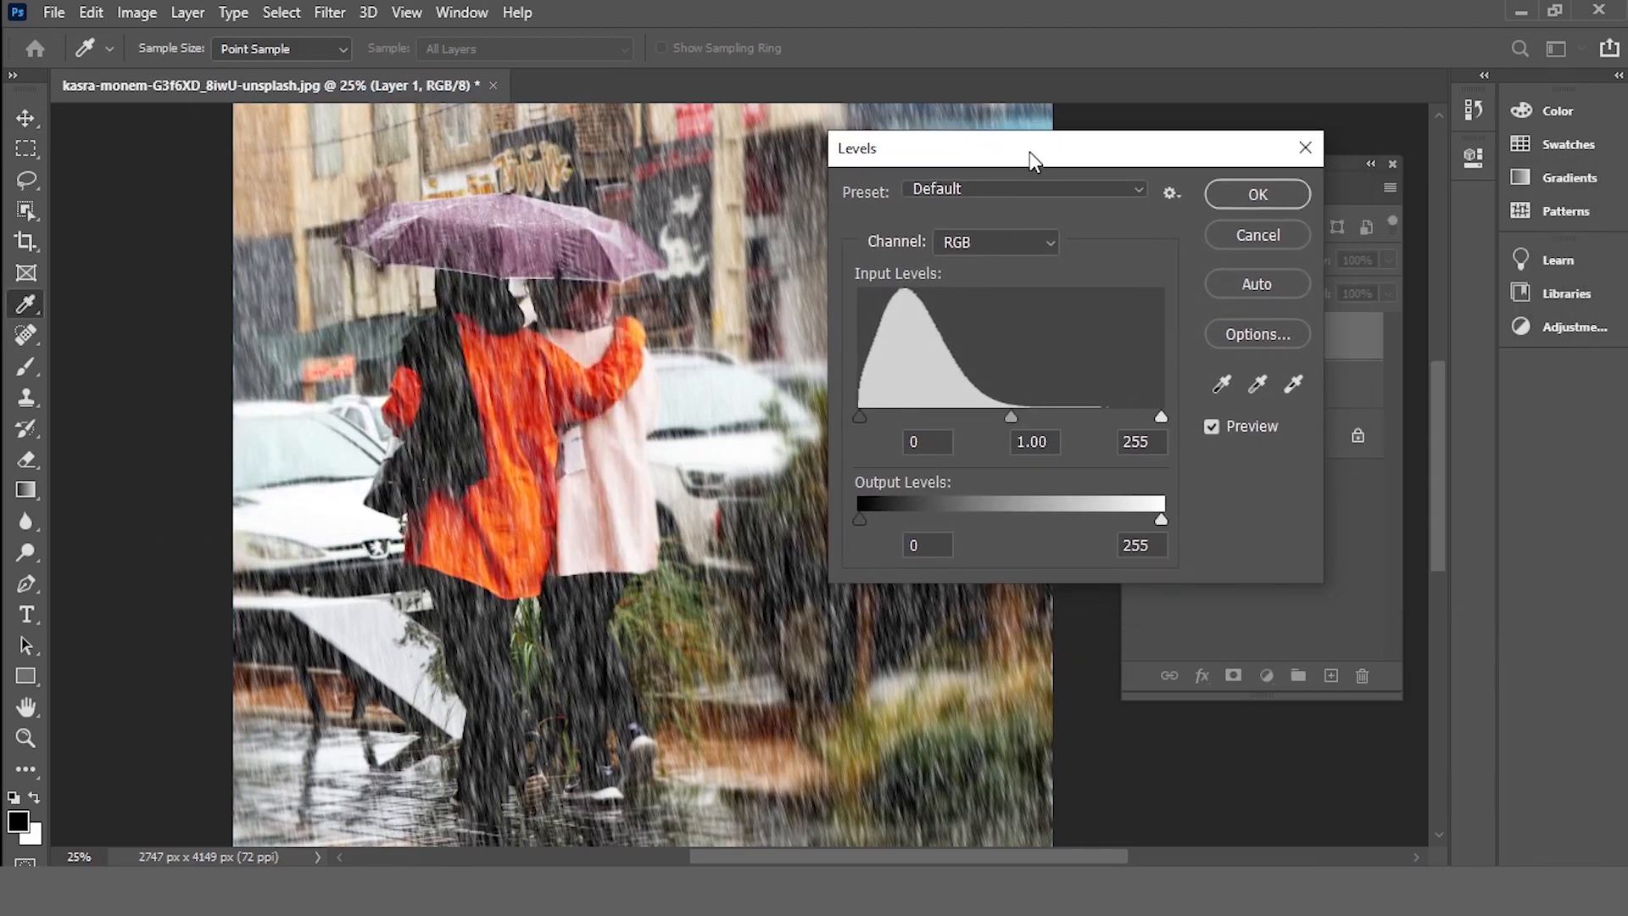
left_click_drag(1011, 417, 1044, 417)
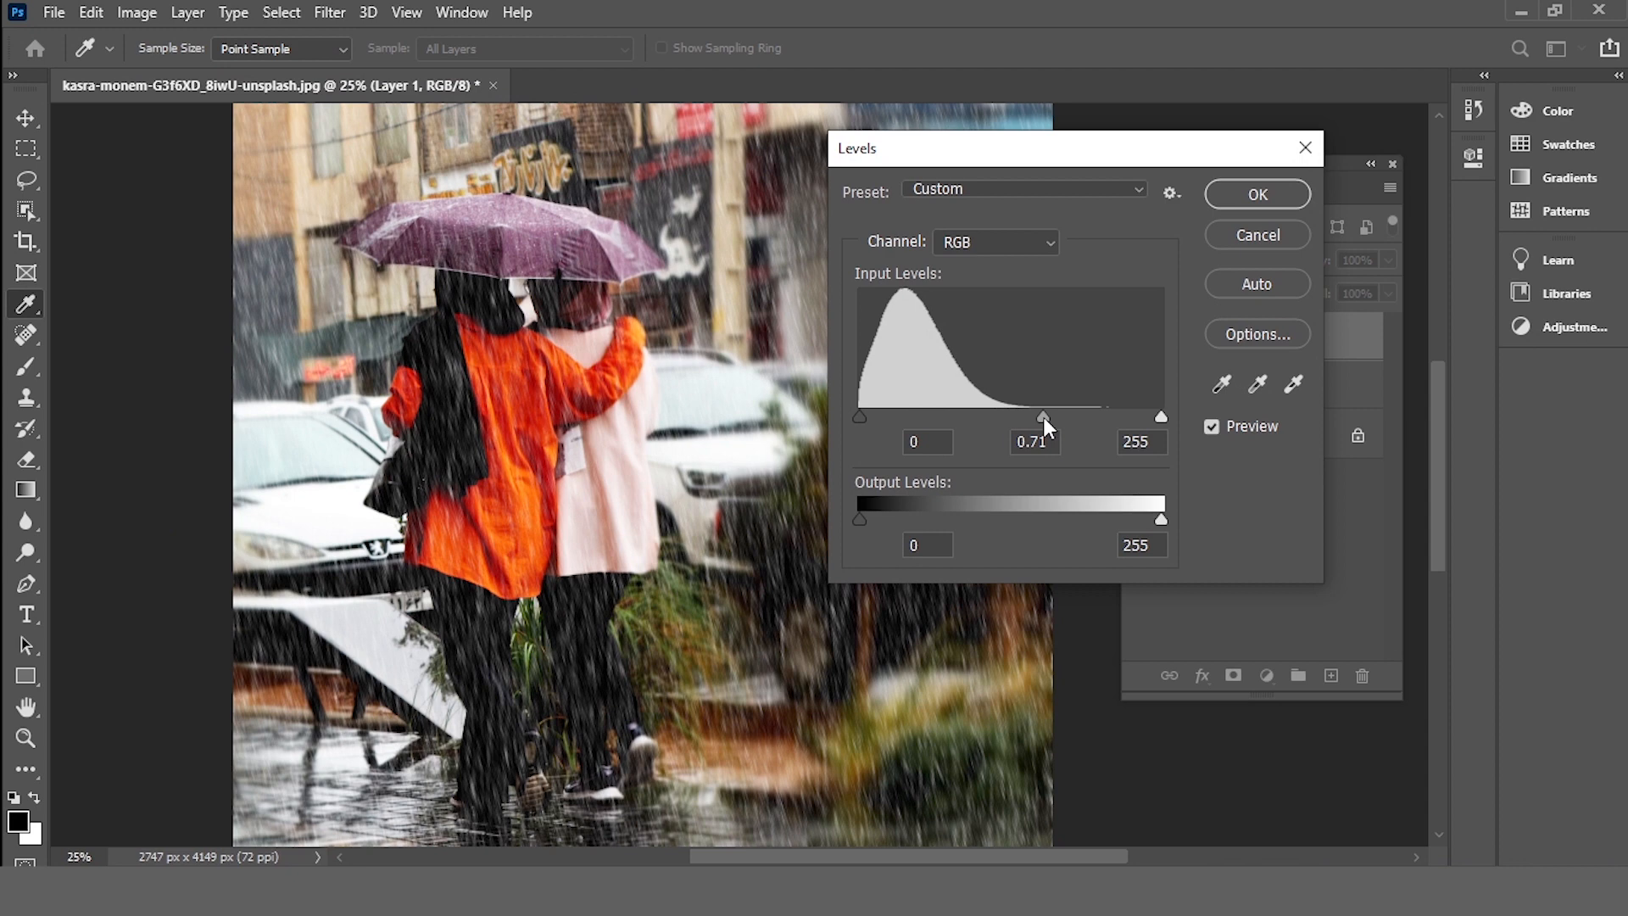
left_click(1283, 202)
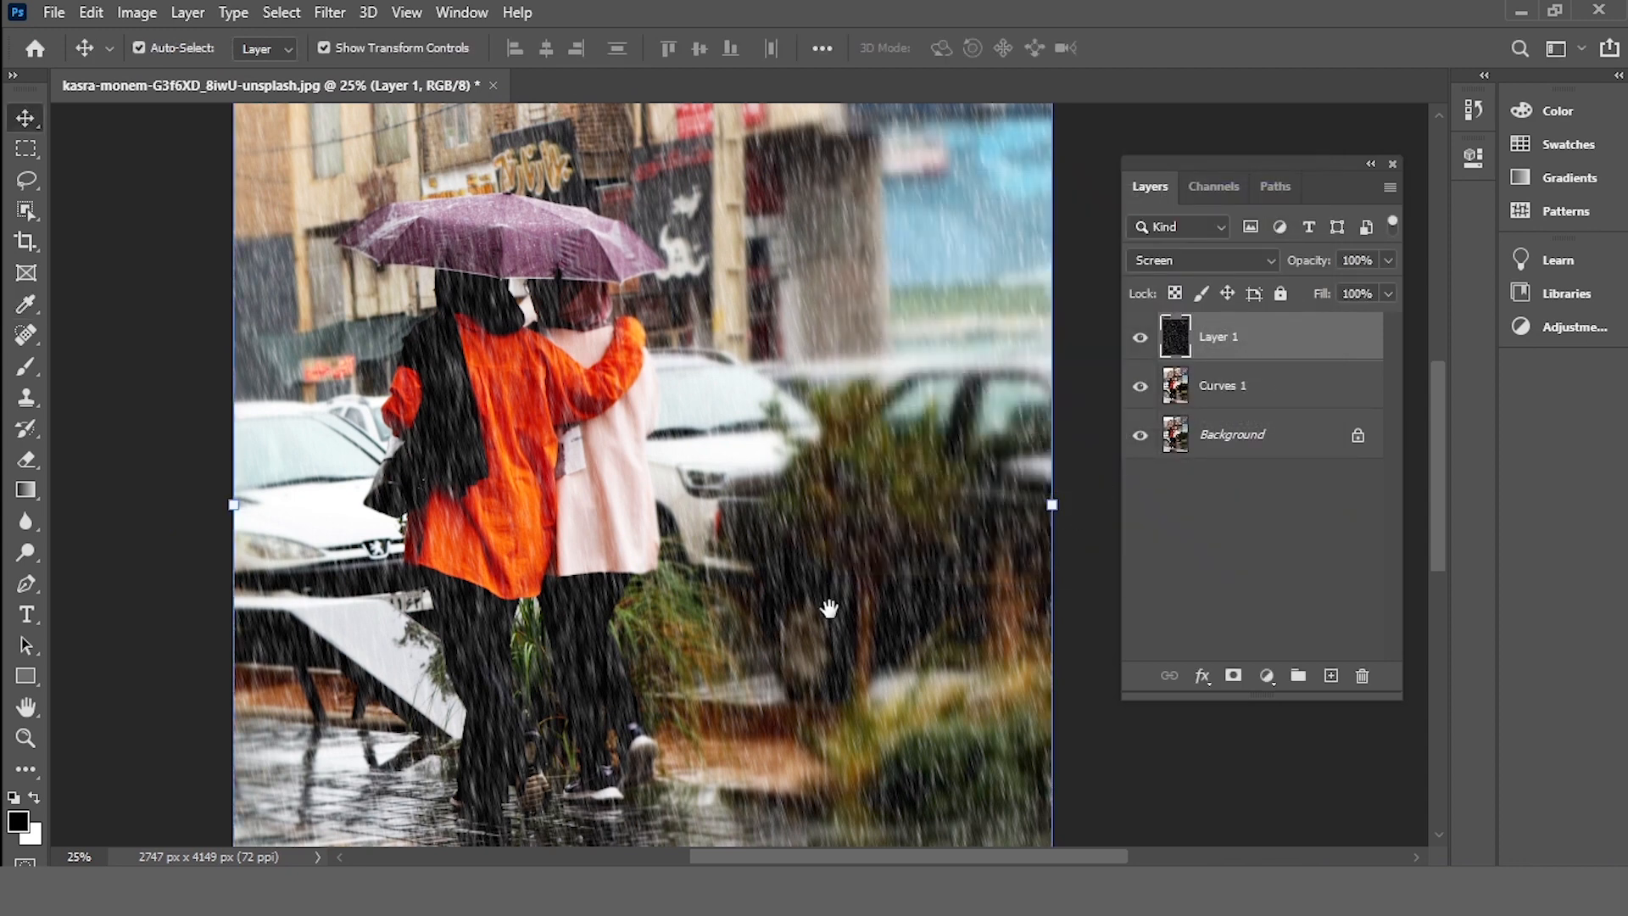
- Enlarge the rain layer proportionally to 122.05%, rotate it by -10.02° and commit the transformation
scroll(828, 450, "down", 5)
scroll(831, 363, "down", 3)
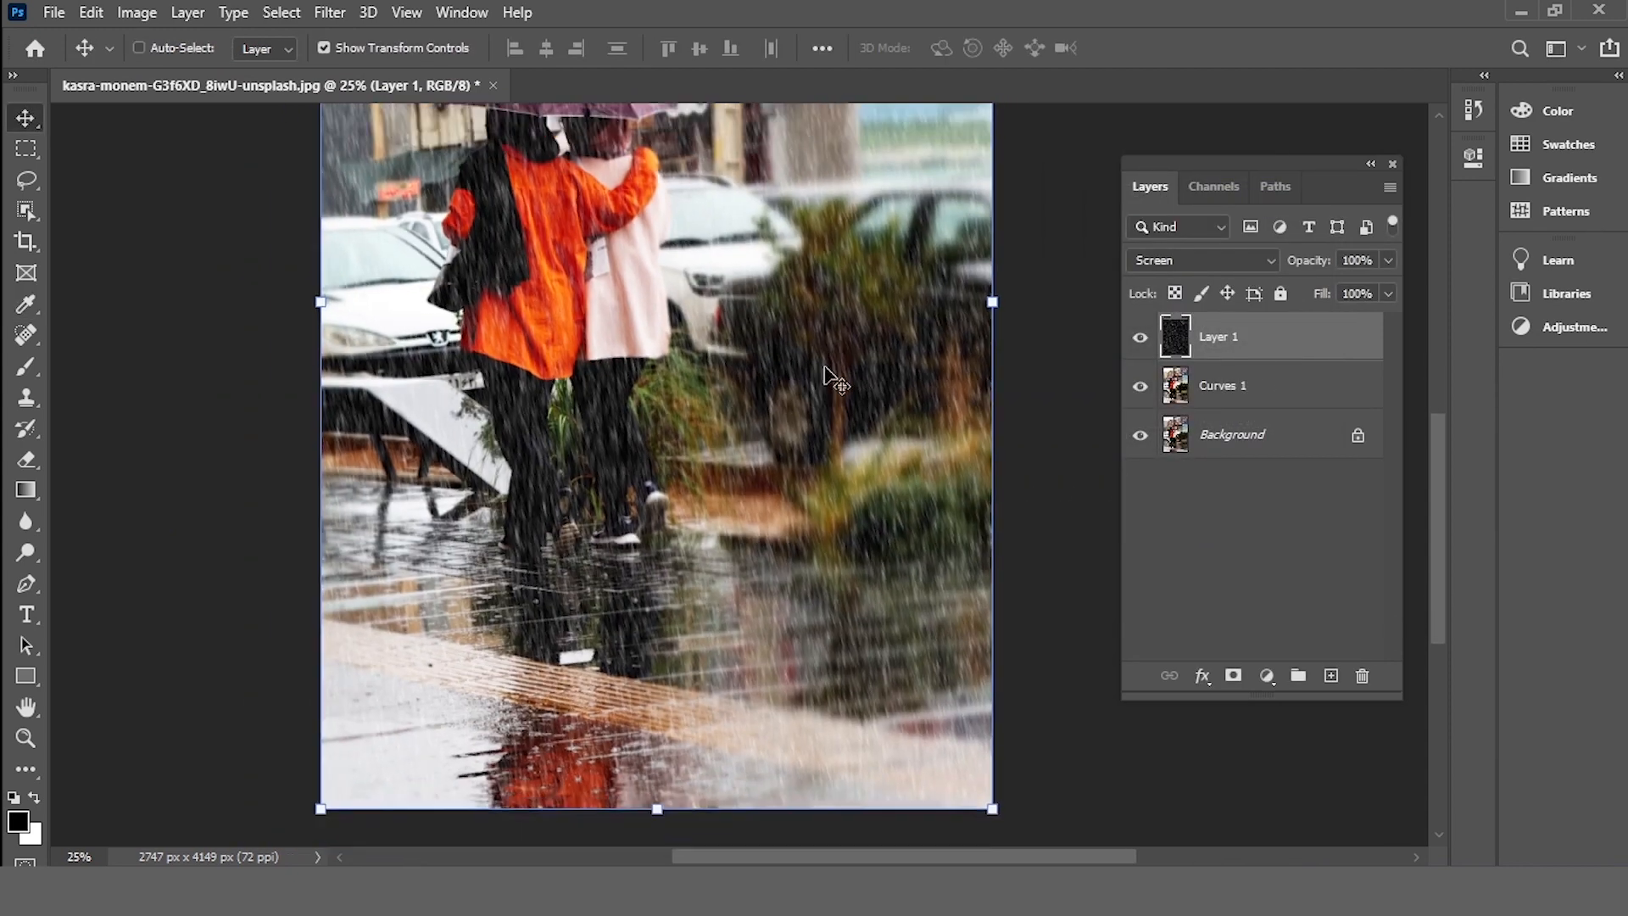
left_click(985, 458)
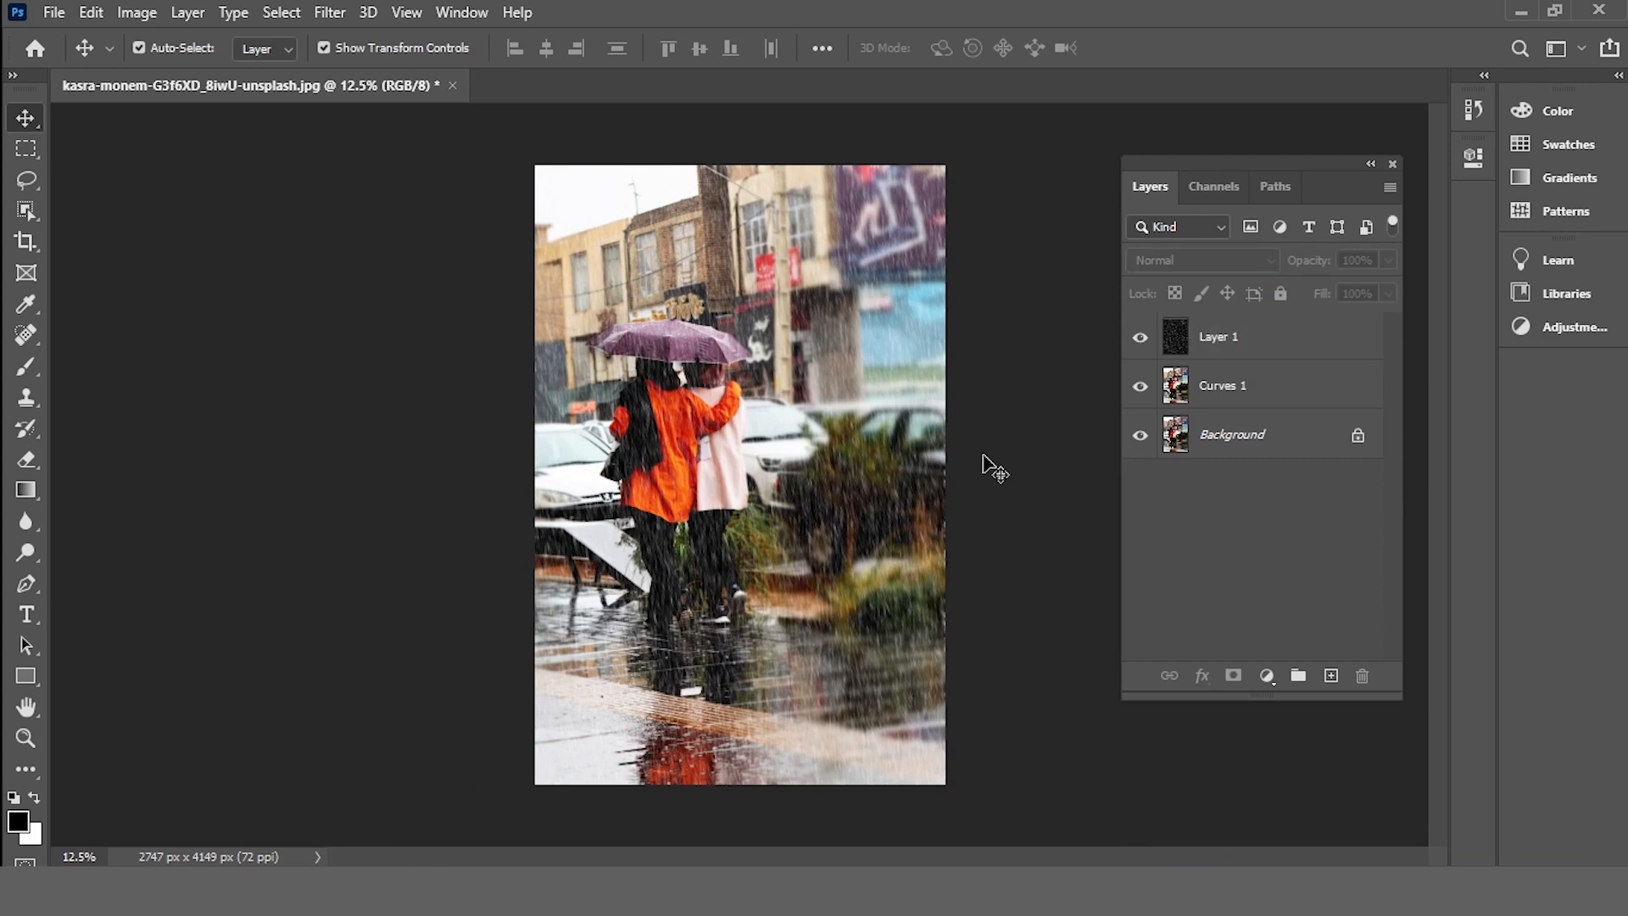
key("ctrl+plus")
left_click(1005, 479)
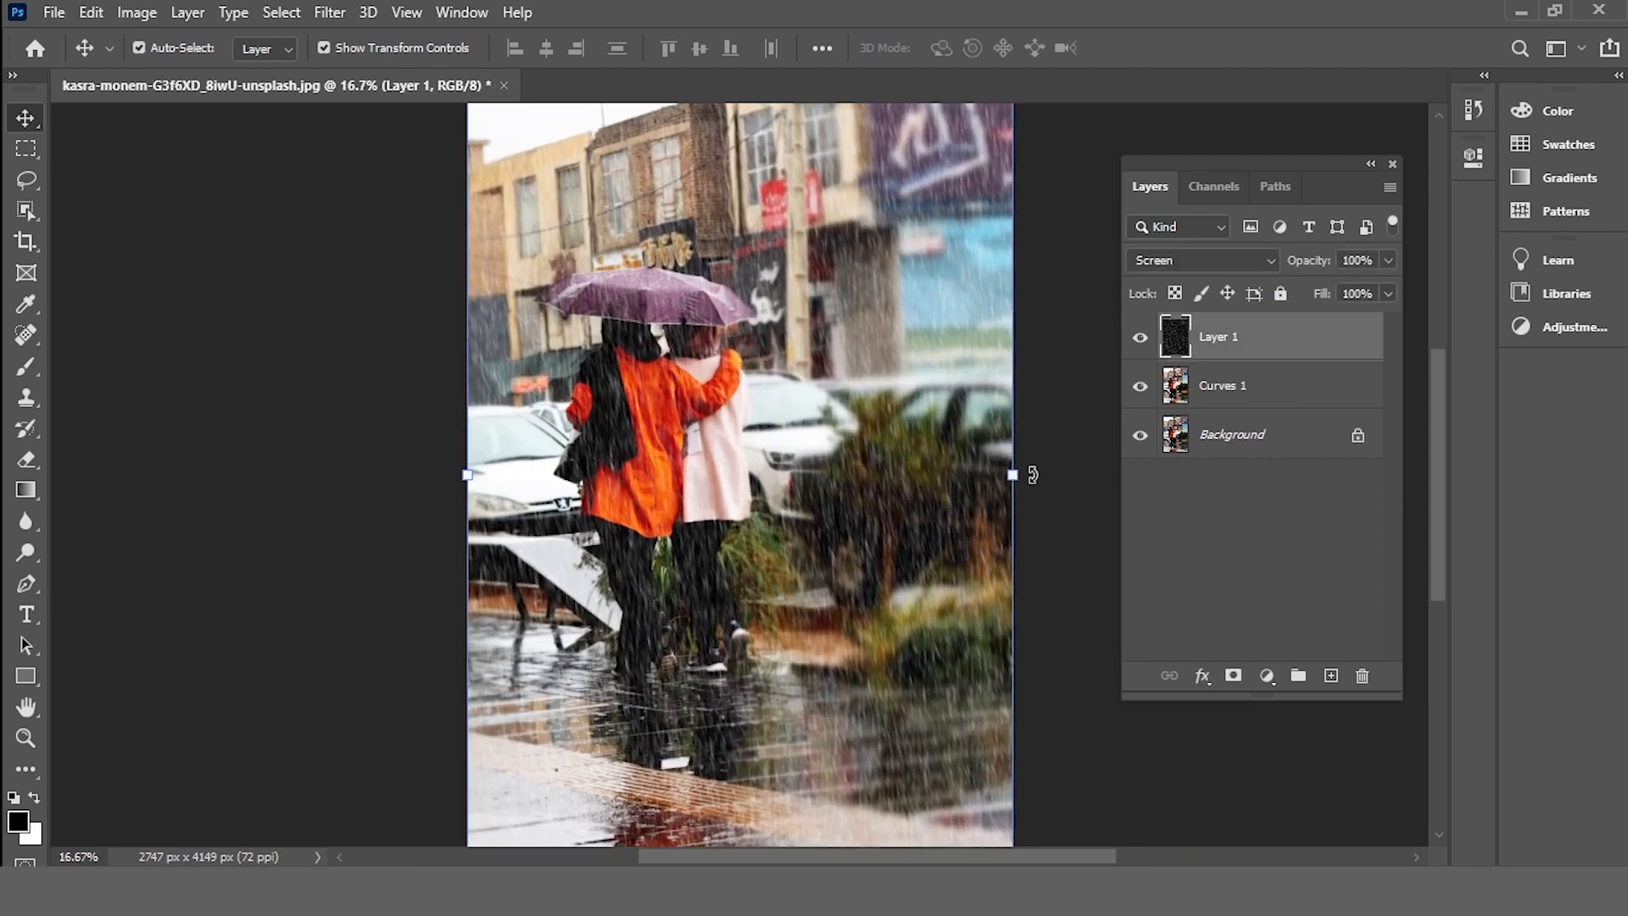
key("ctrl+minus")
key("ctrl+minus")
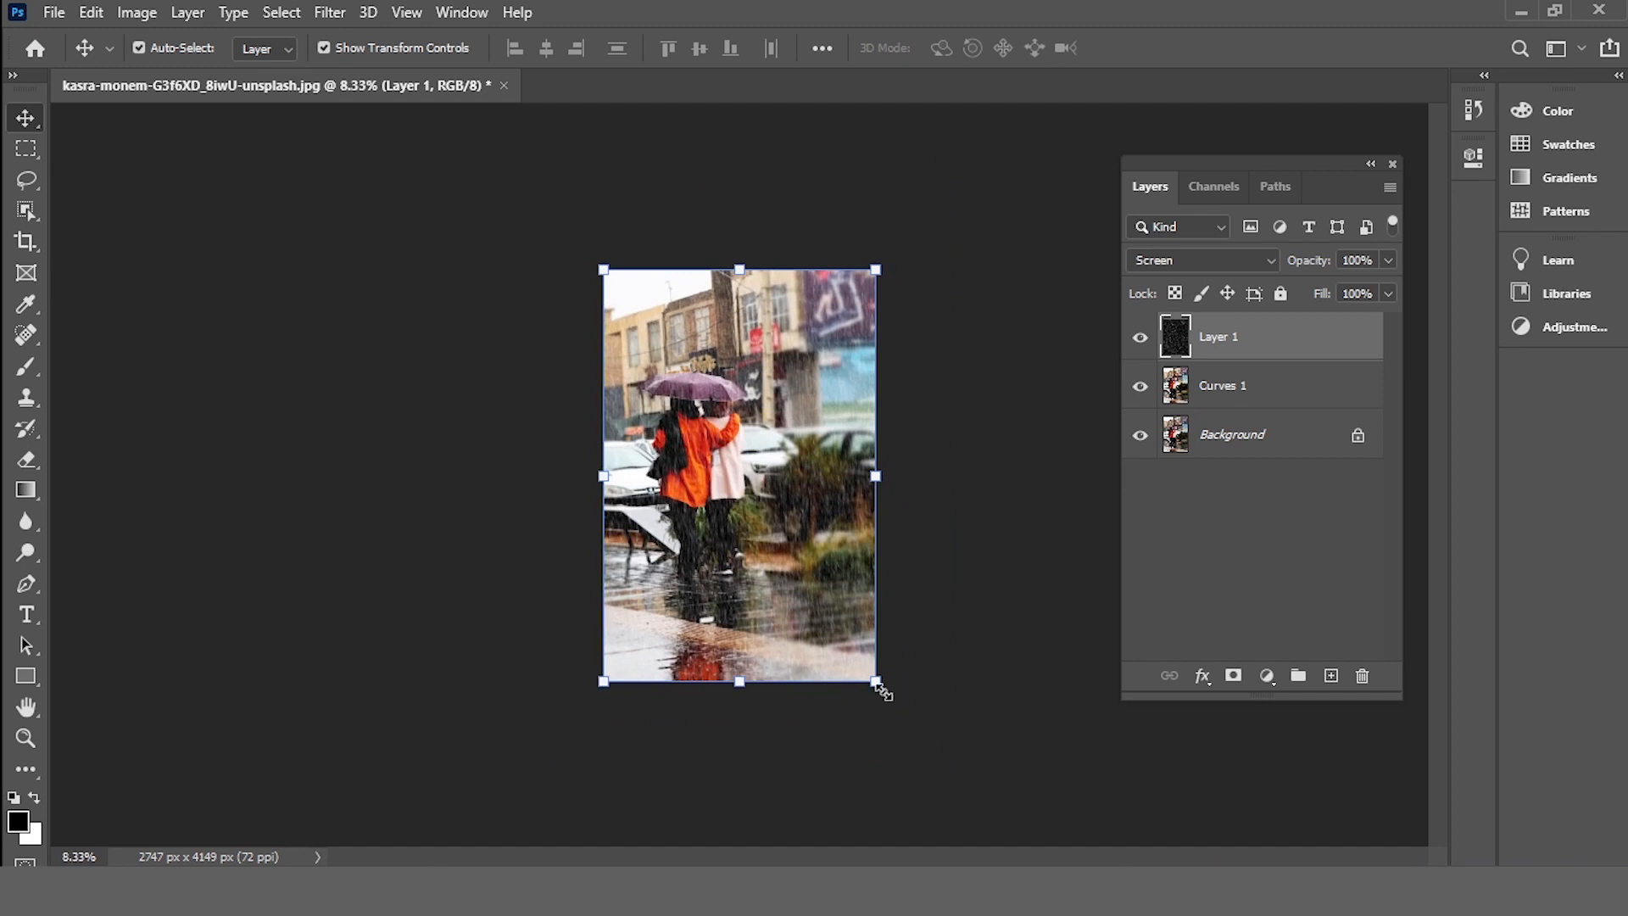
left_click_drag(879, 685, 812, 656)
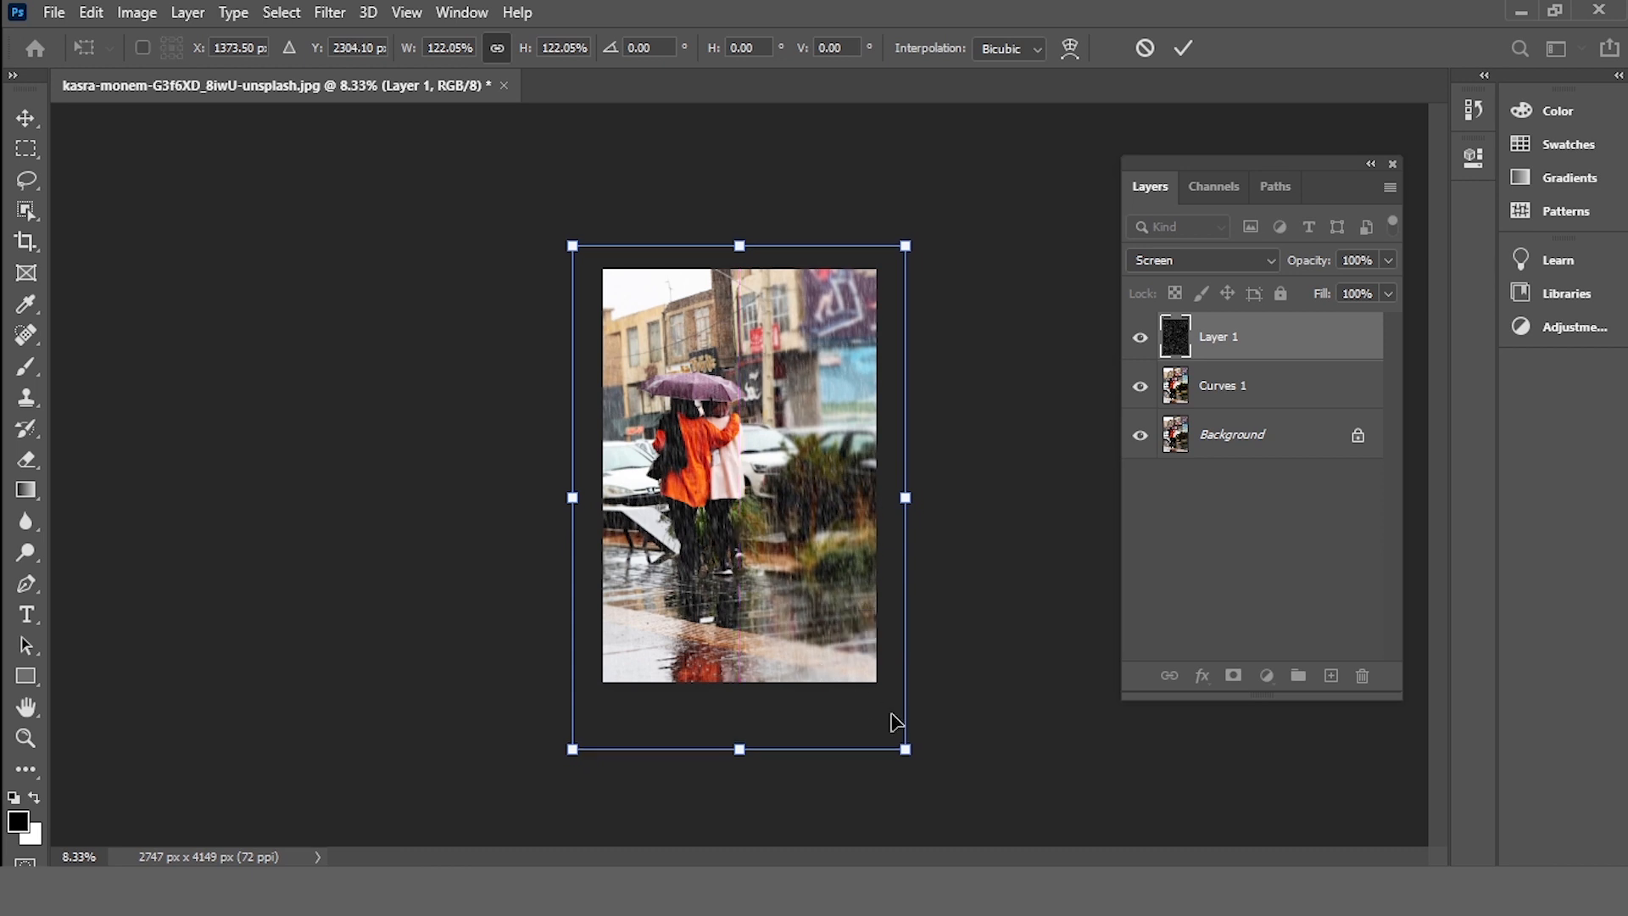
left_click_drag(925, 768, 1001, 759)
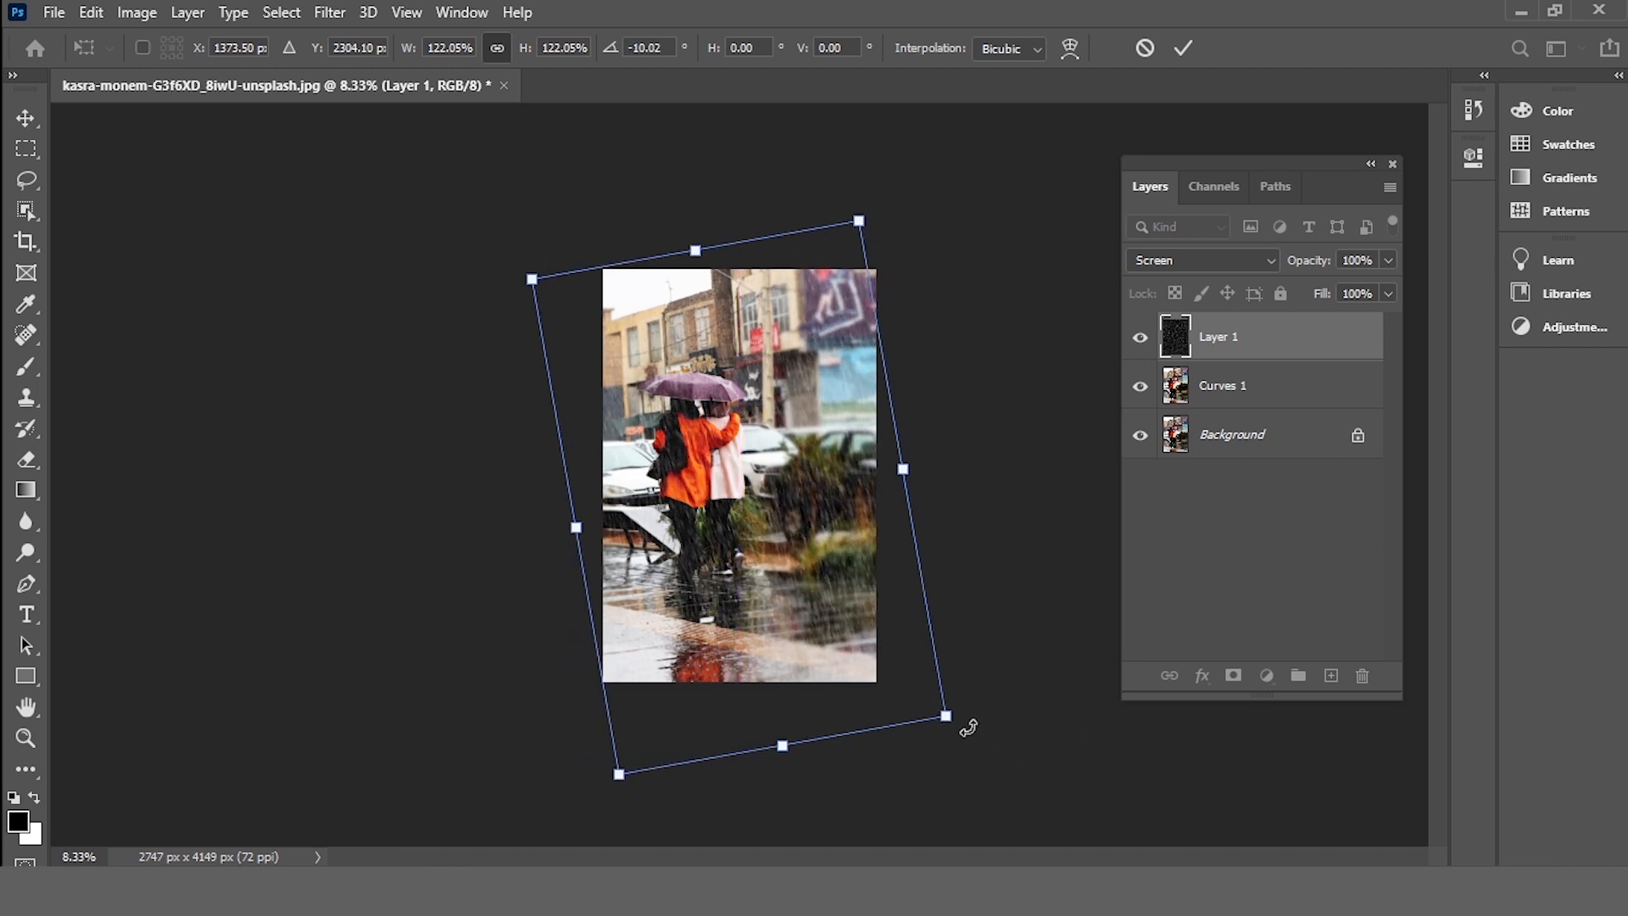
key("ctrl+z")
key("Return")
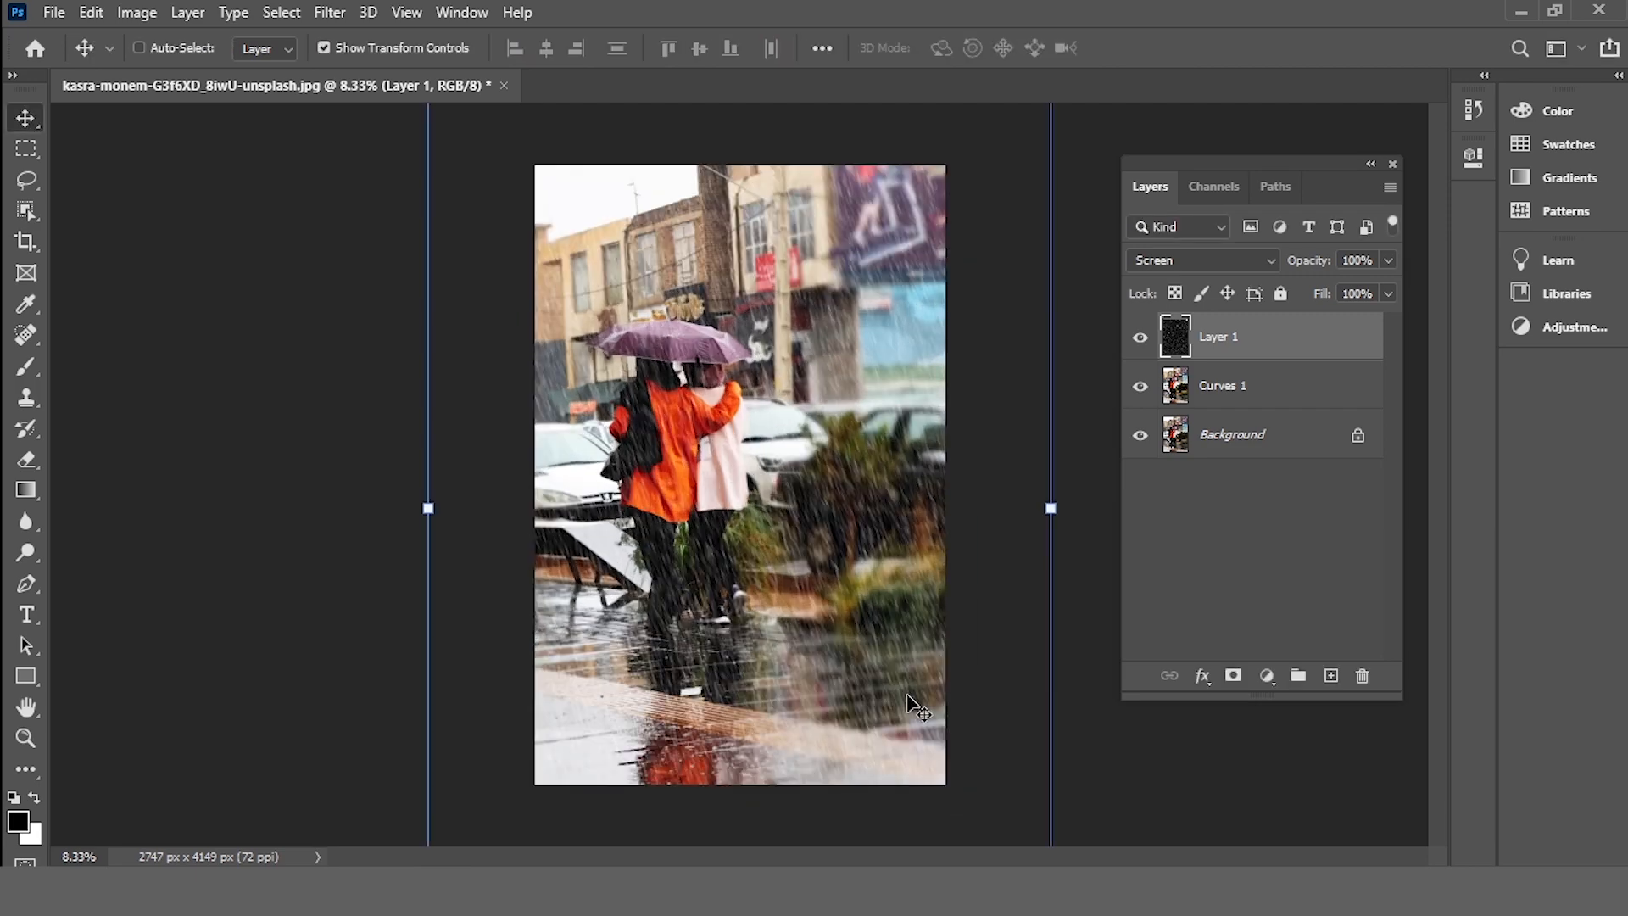
- Examine the slanted rain streaks up close over the couple, umbrella and bushes, and across the whole photo
key("ctrl+plus")
key("ctrl+plus")
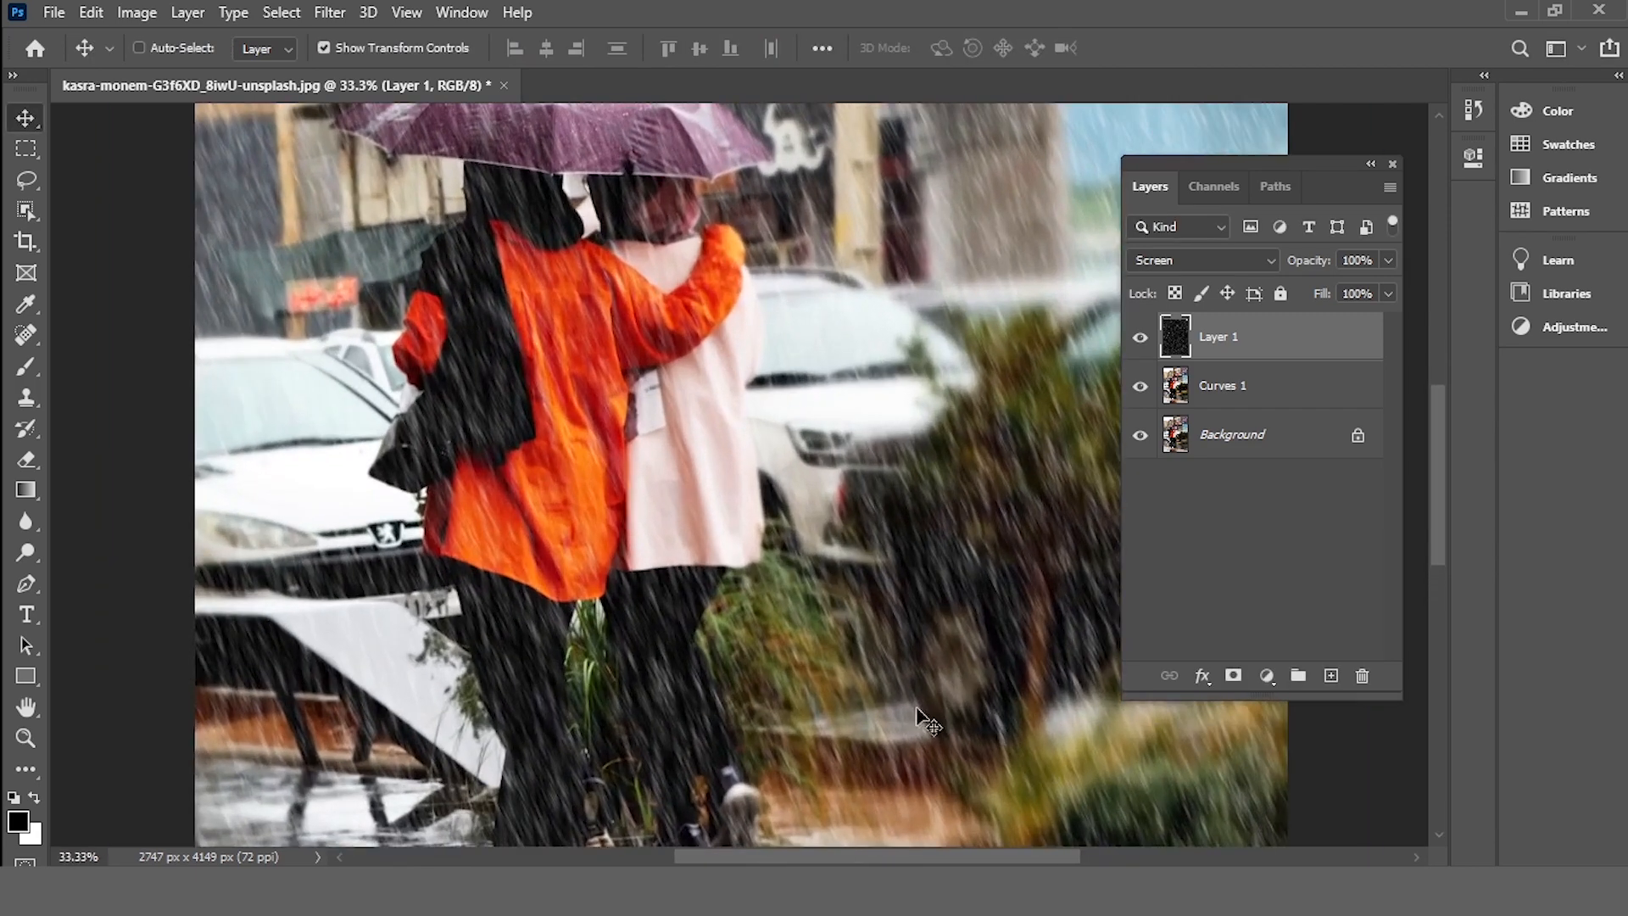
left_click_drag(599, 476, 686, 711)
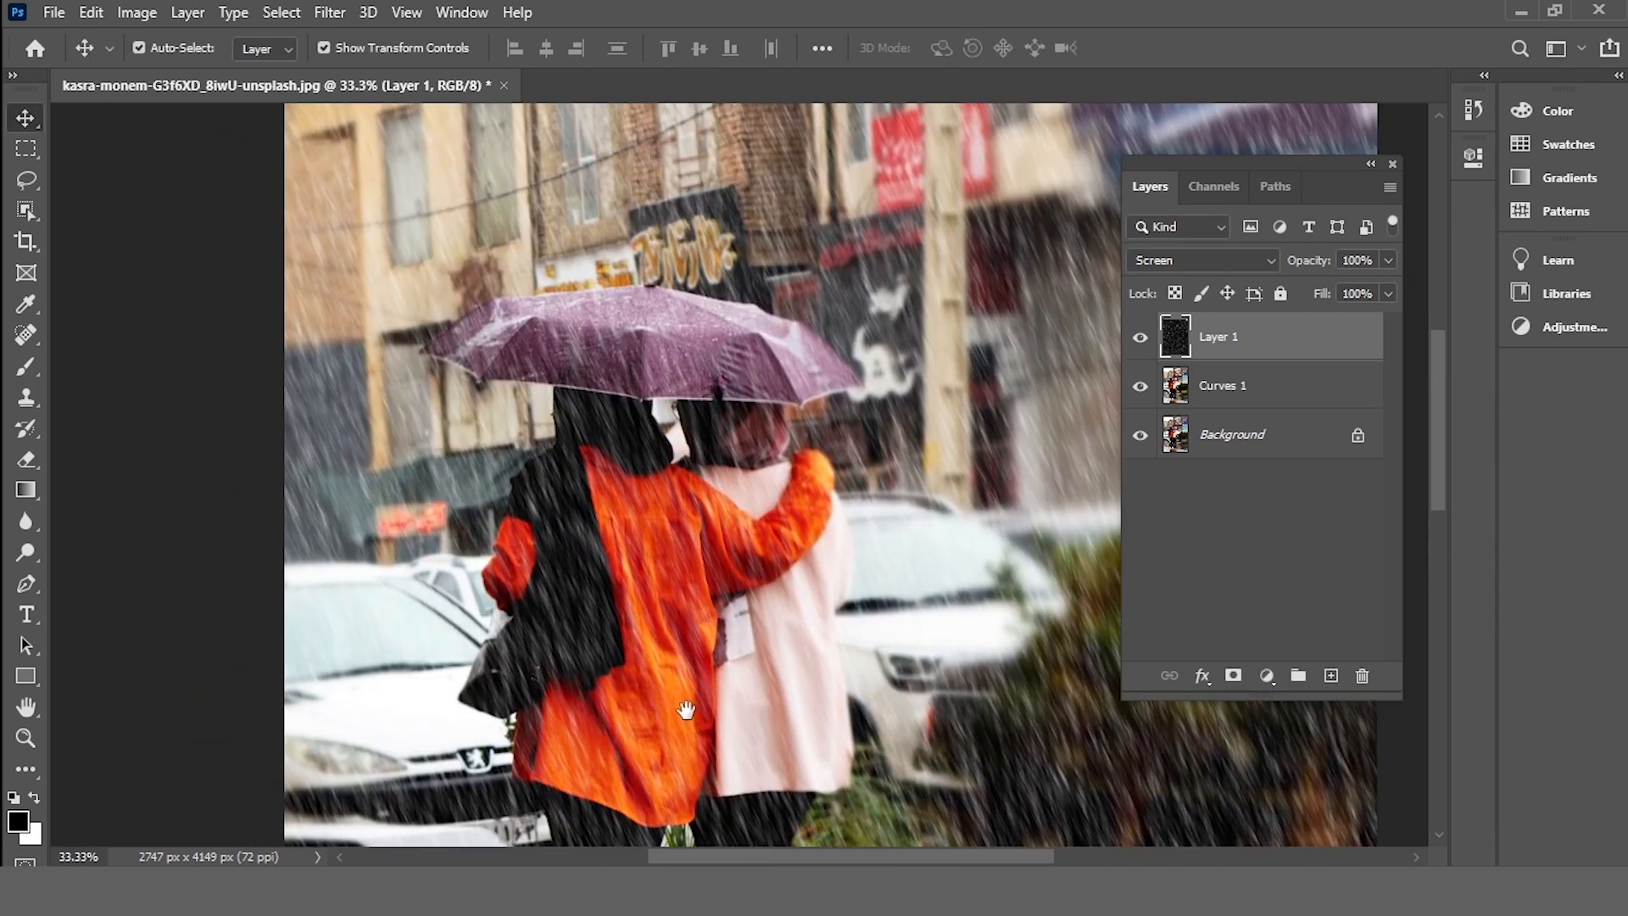
left_click_drag(879, 704, 697, 694)
mouse_move(877, 669)
left_mouse_down()
mouse_move(760, 669)
mouse_move(831, 590)
left_mouse_up()
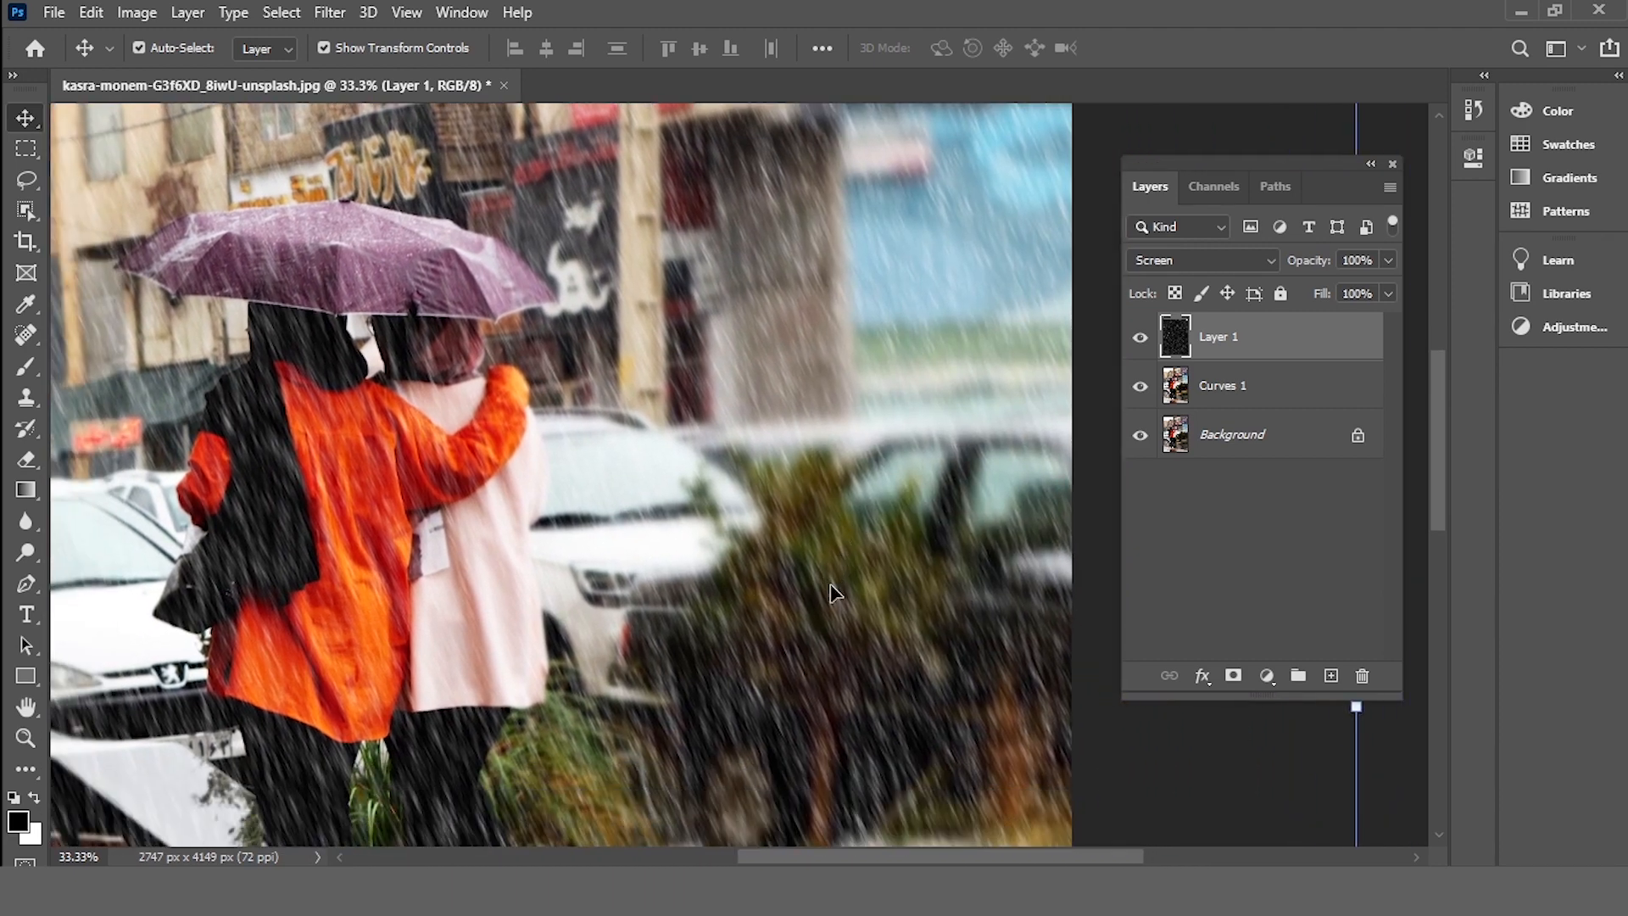
key("ctrl+minus")
key("ctrl+minus")
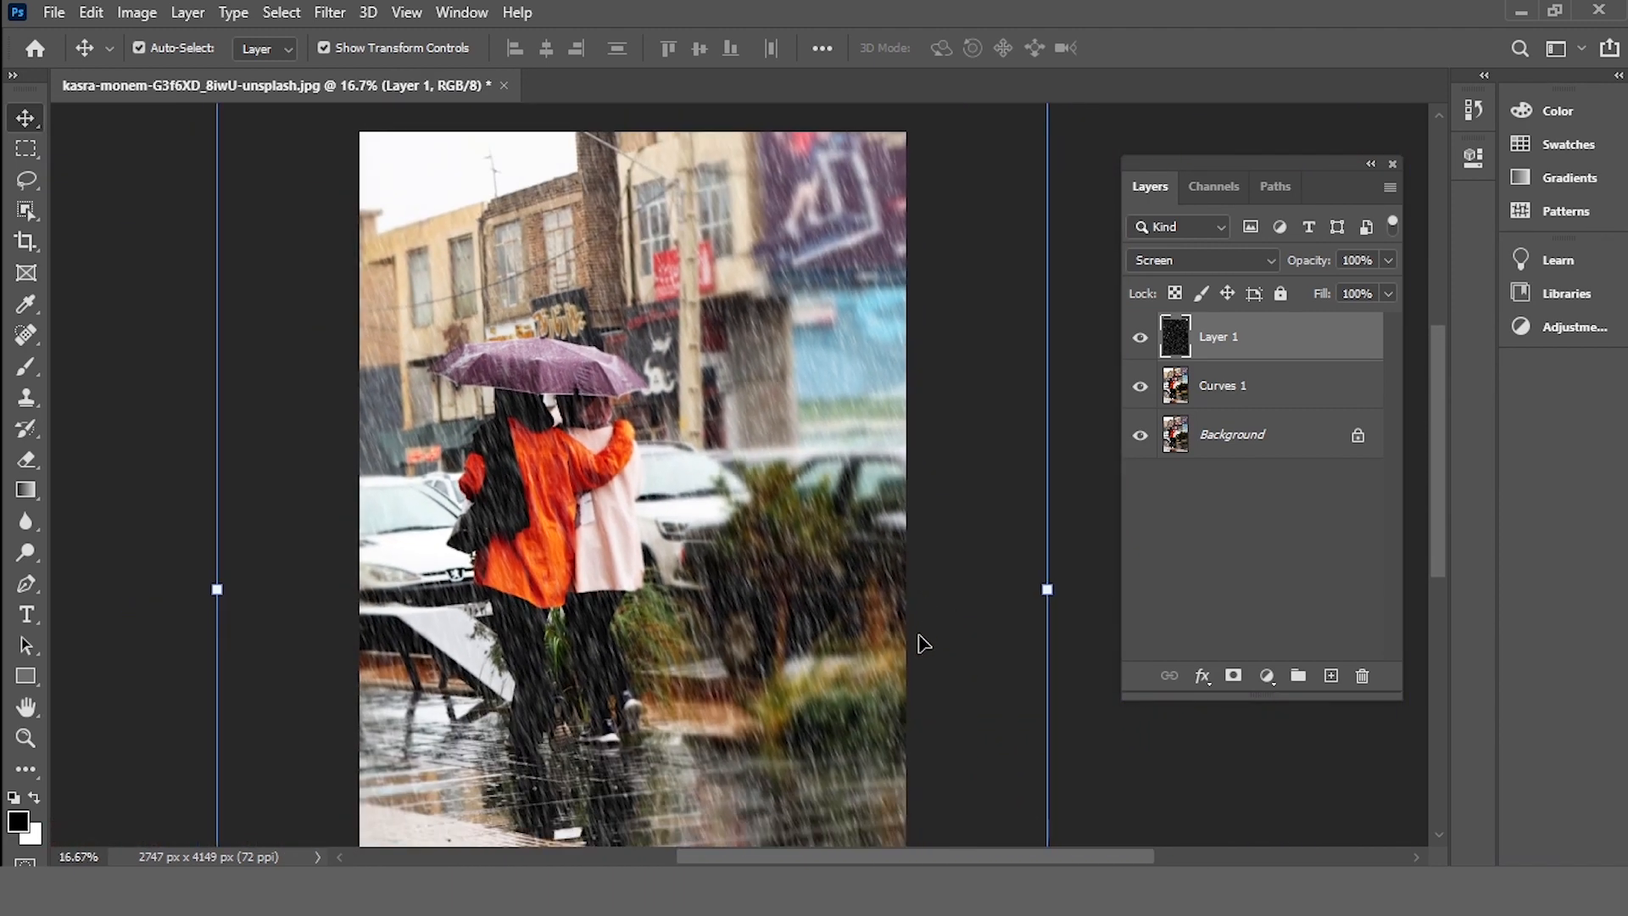
key("ctrl+minus")
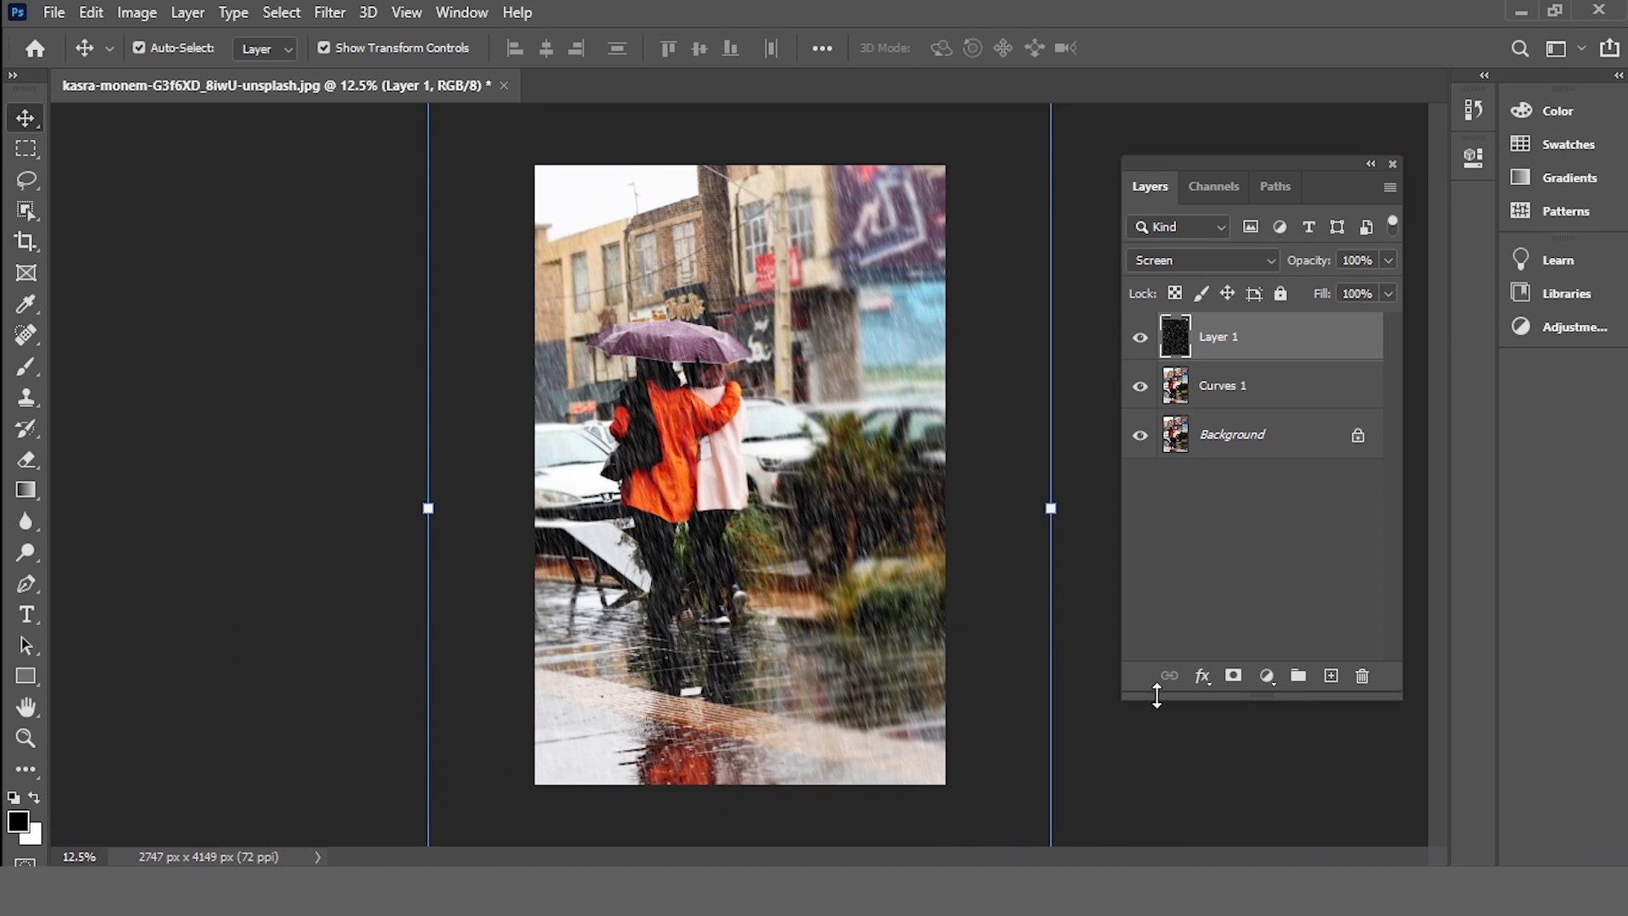
left_click(1157, 733, "ctrl")
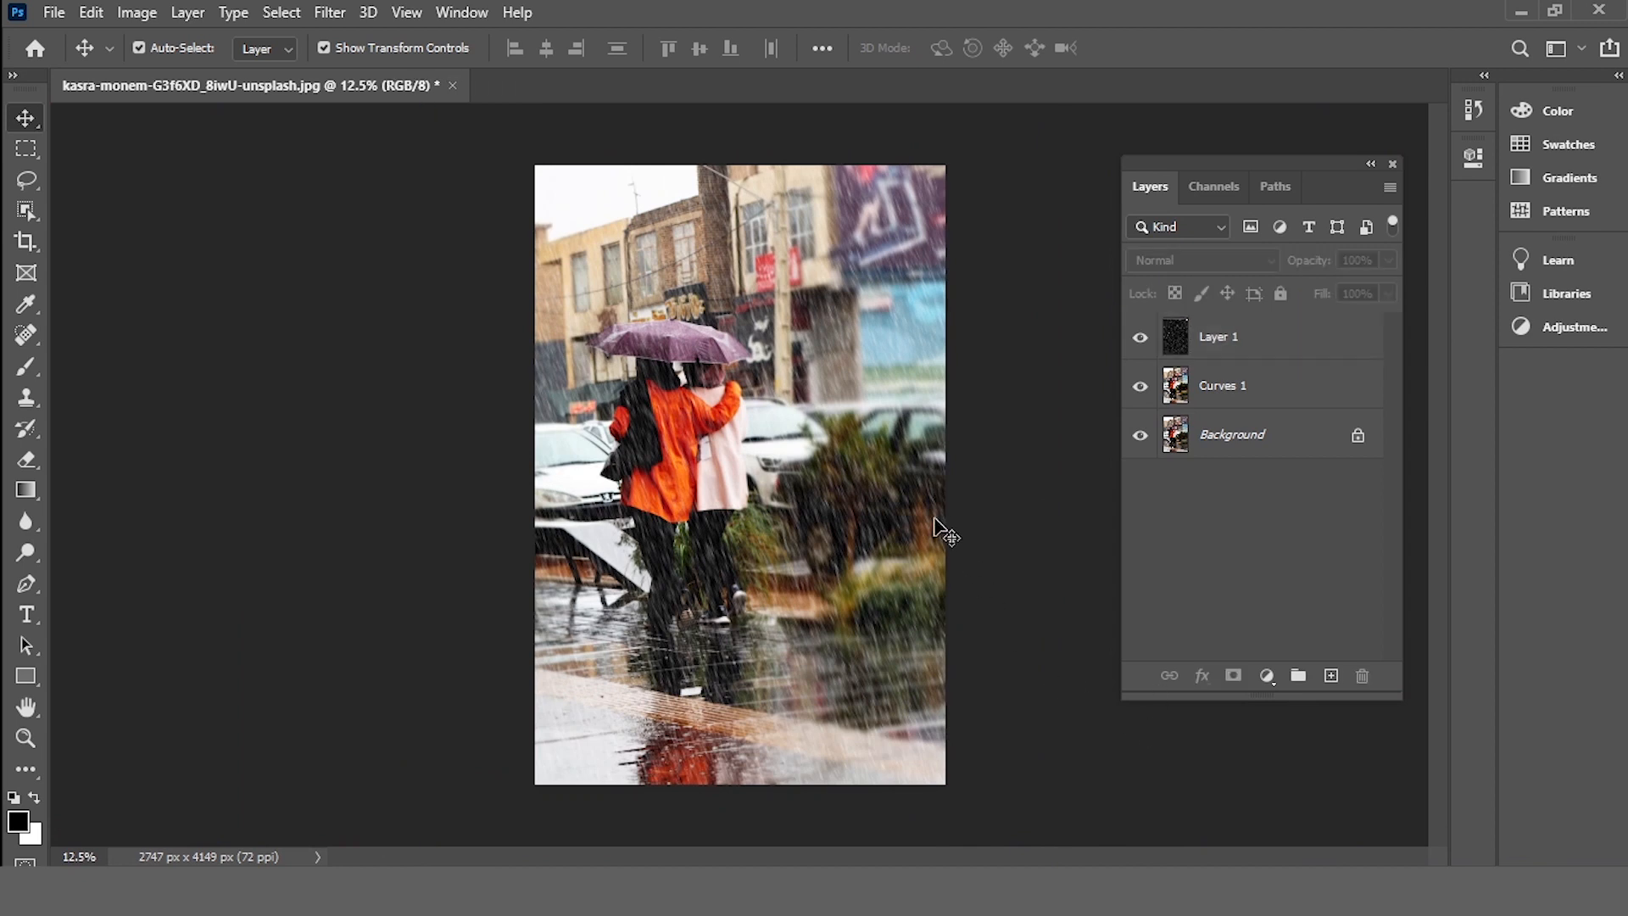
left_click(1252, 351)
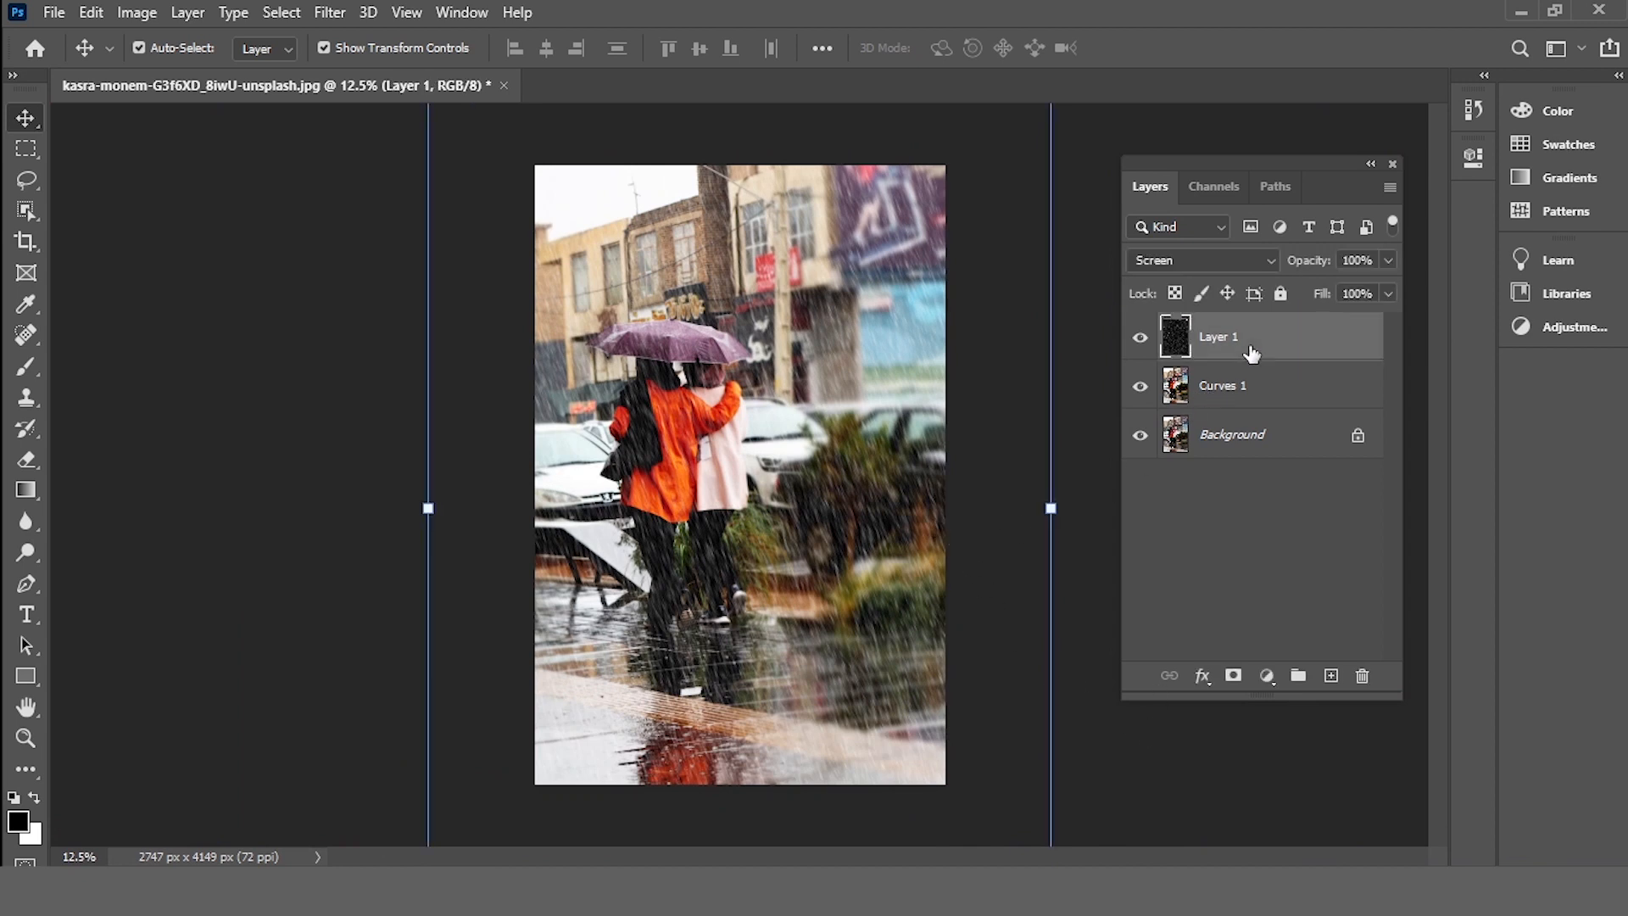
key("ctrl+plus")
key("ctrl+plus")
key("ctrl+plus")
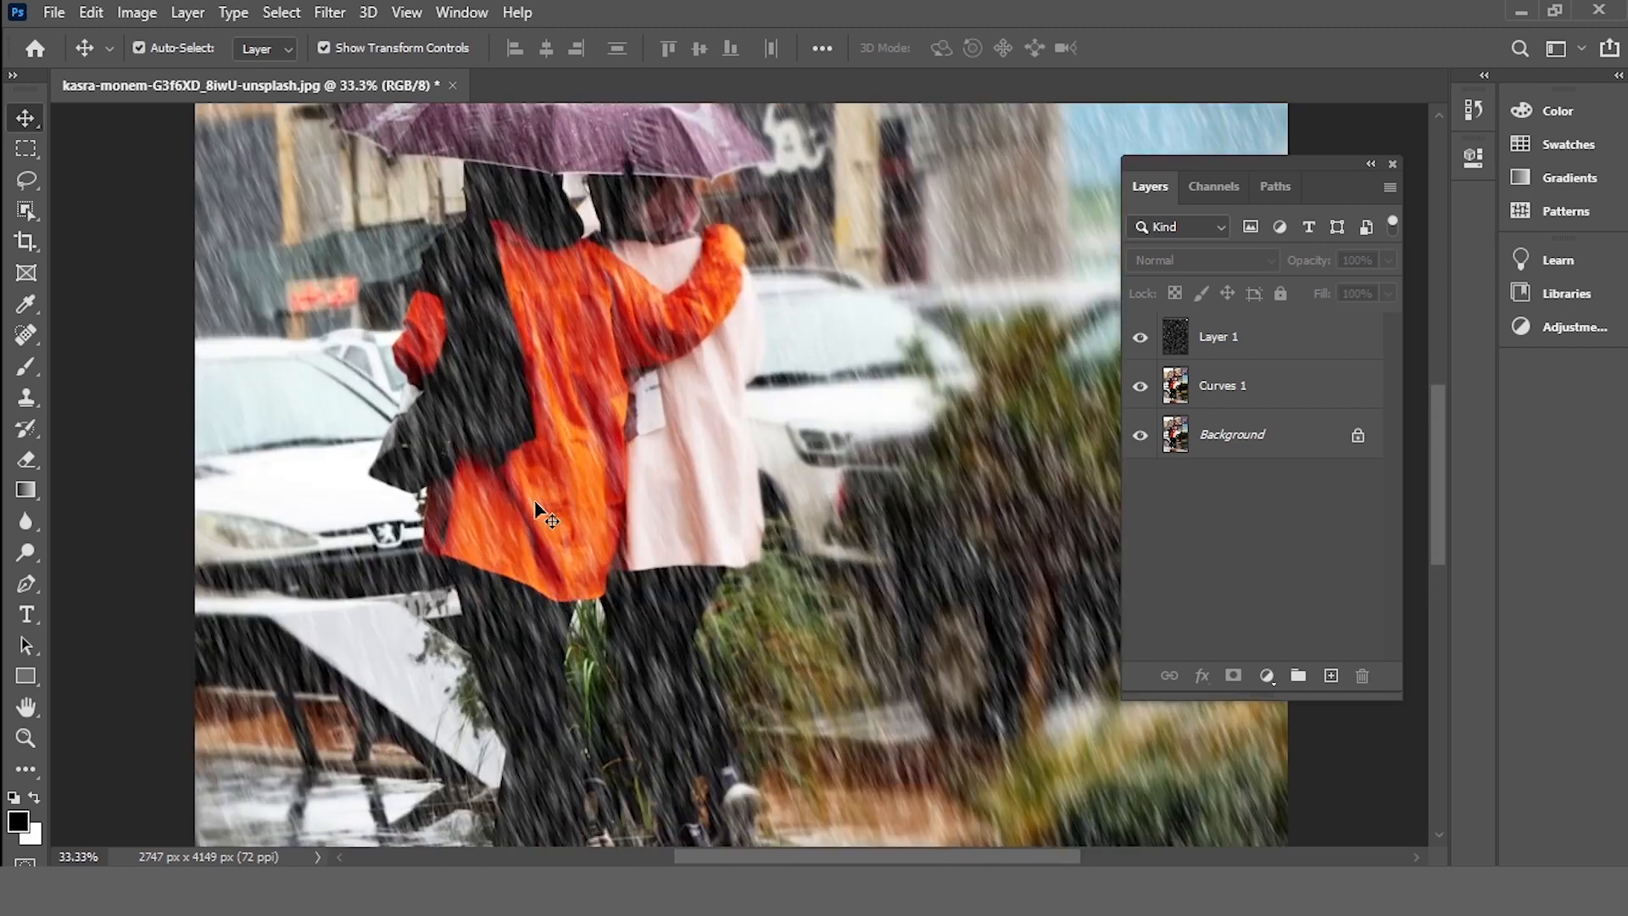
left_click_drag(918, 350, 755, 625)
left_click_drag(866, 625, 916, 428)
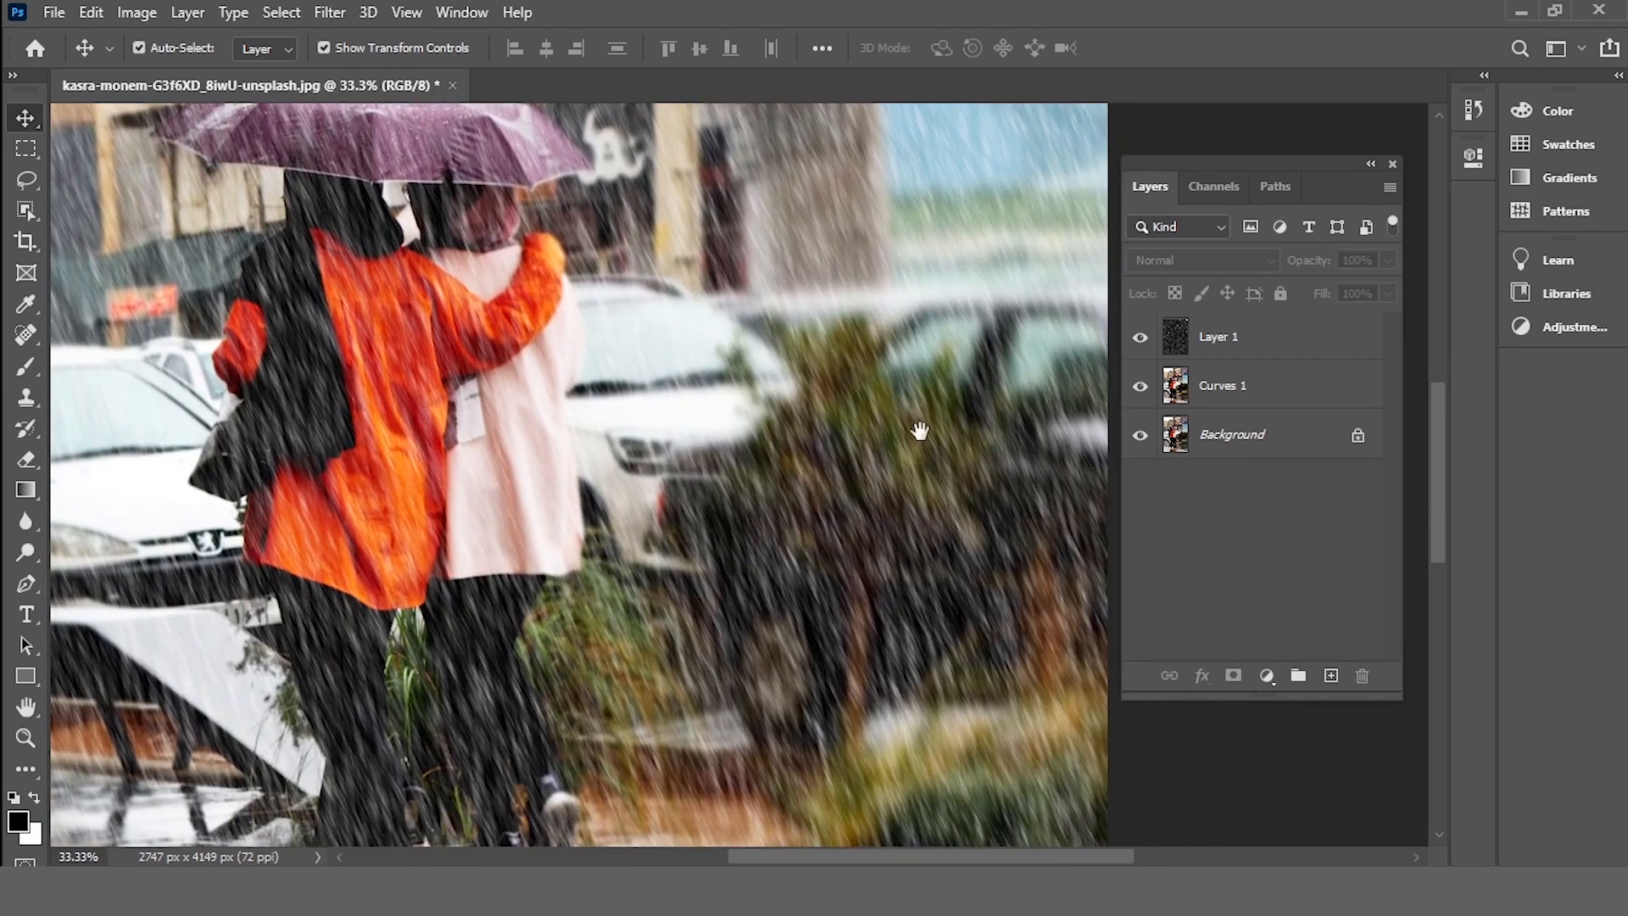
key("ctrl+minus")
key("ctrl+minus")
key("ctrl+minus")
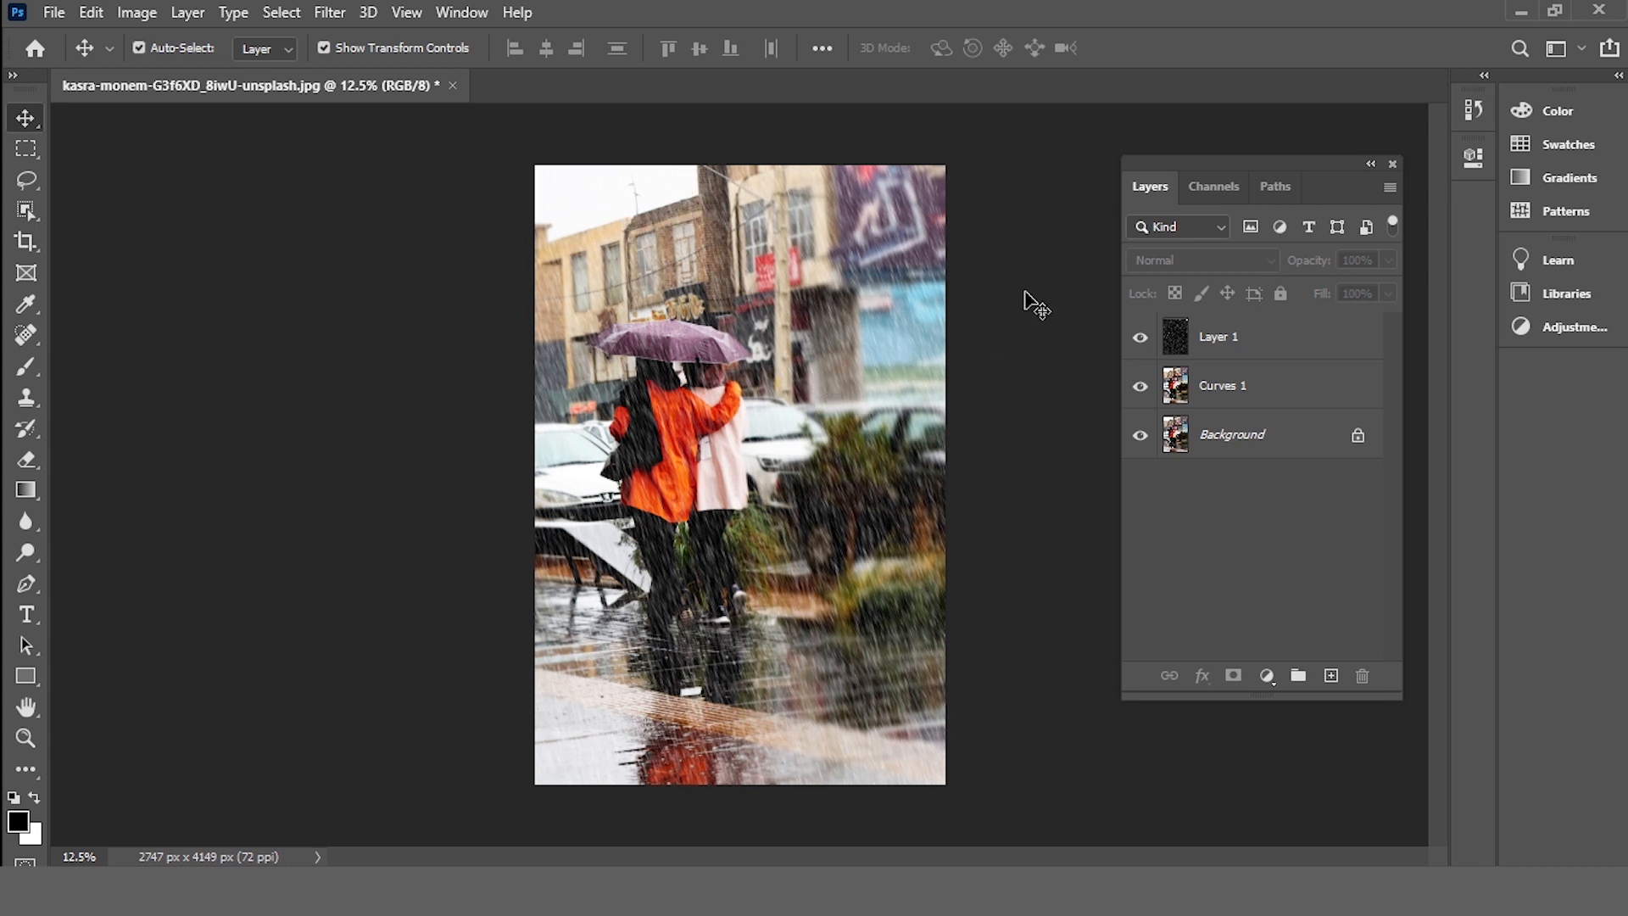
- Group the rain layer and the Curves 1 layer together above the background
left_click(1381, 350)
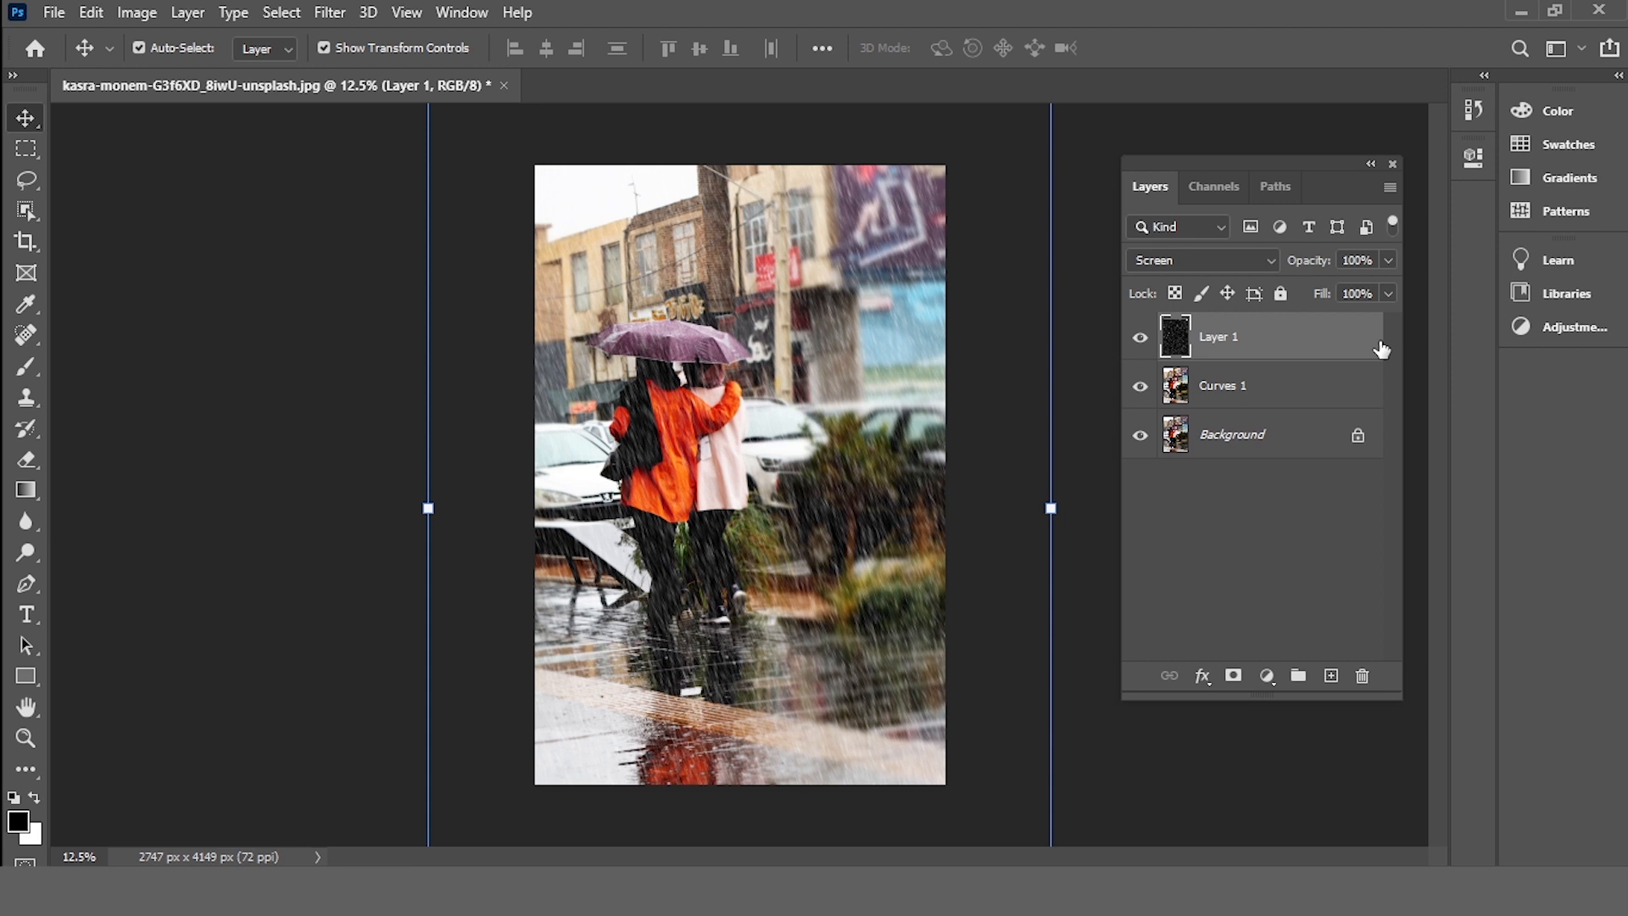
left_click(1236, 387, "shift")
left_click(1295, 676)
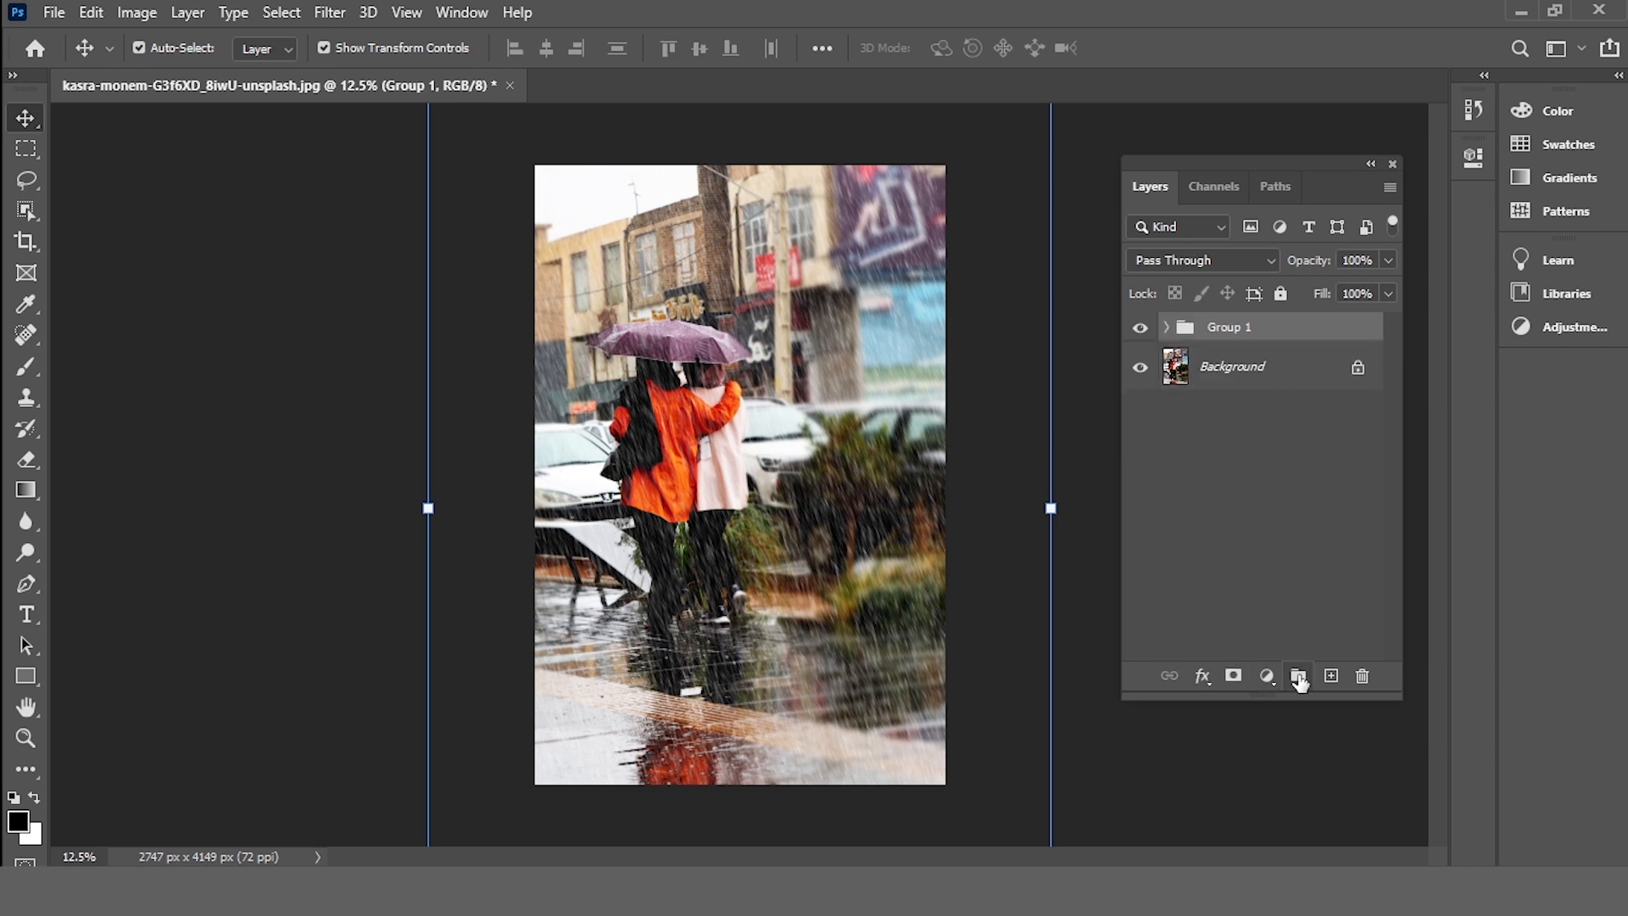
- Compare the photo with and without the rain effect by toggling the visibility of Group 1, leaving the group shown
left_click(1140, 329)
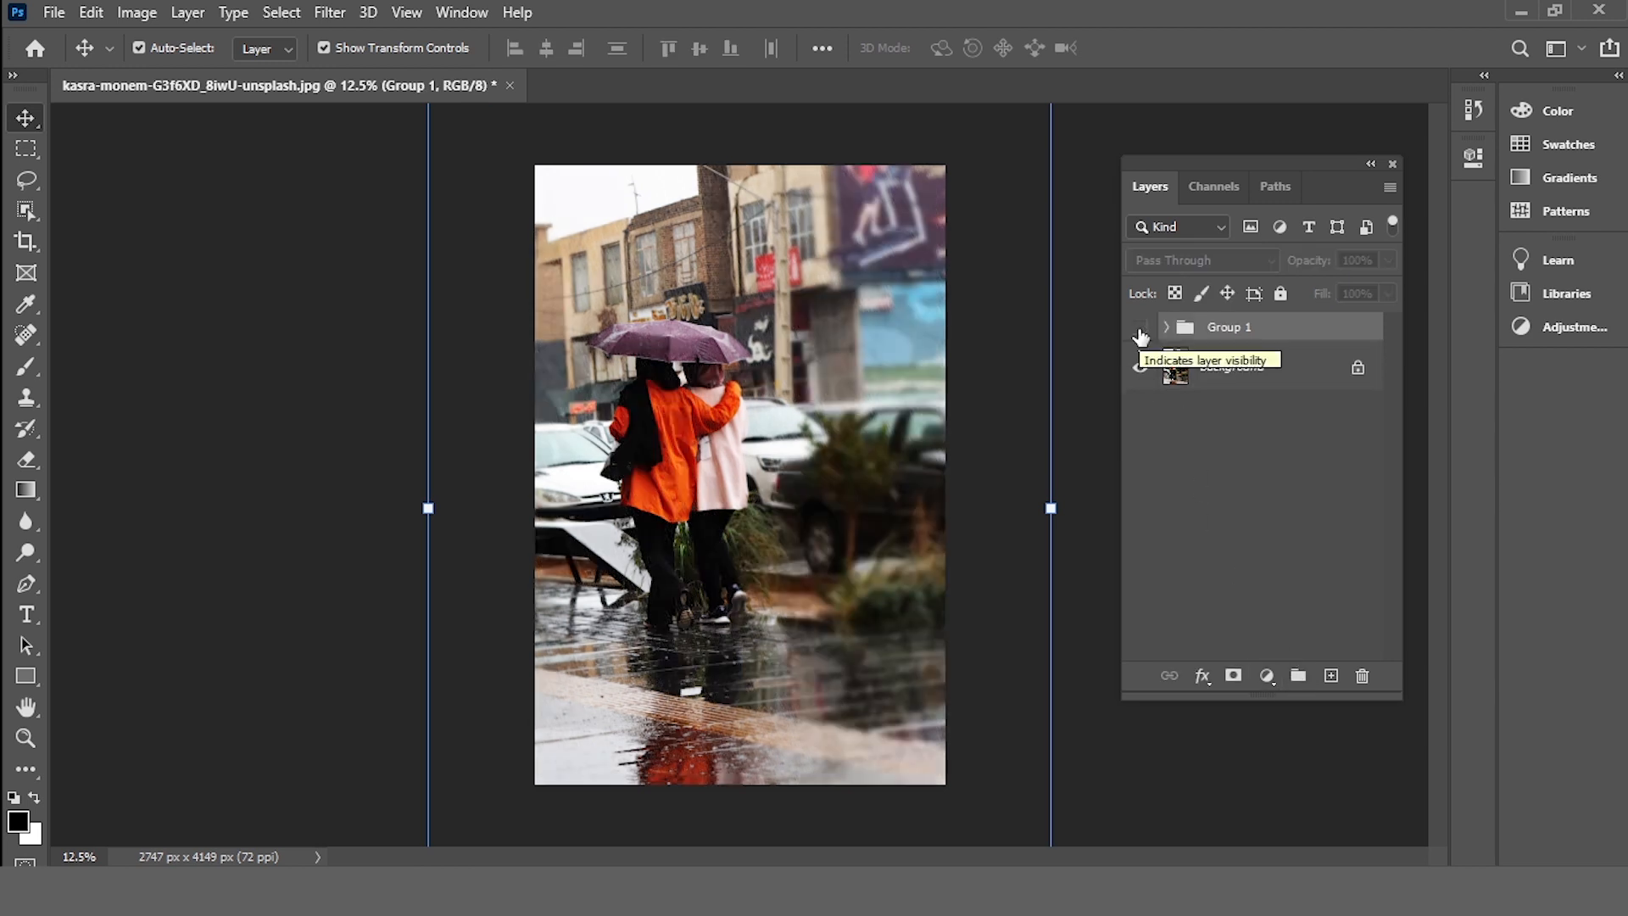
key("ctrl+plus")
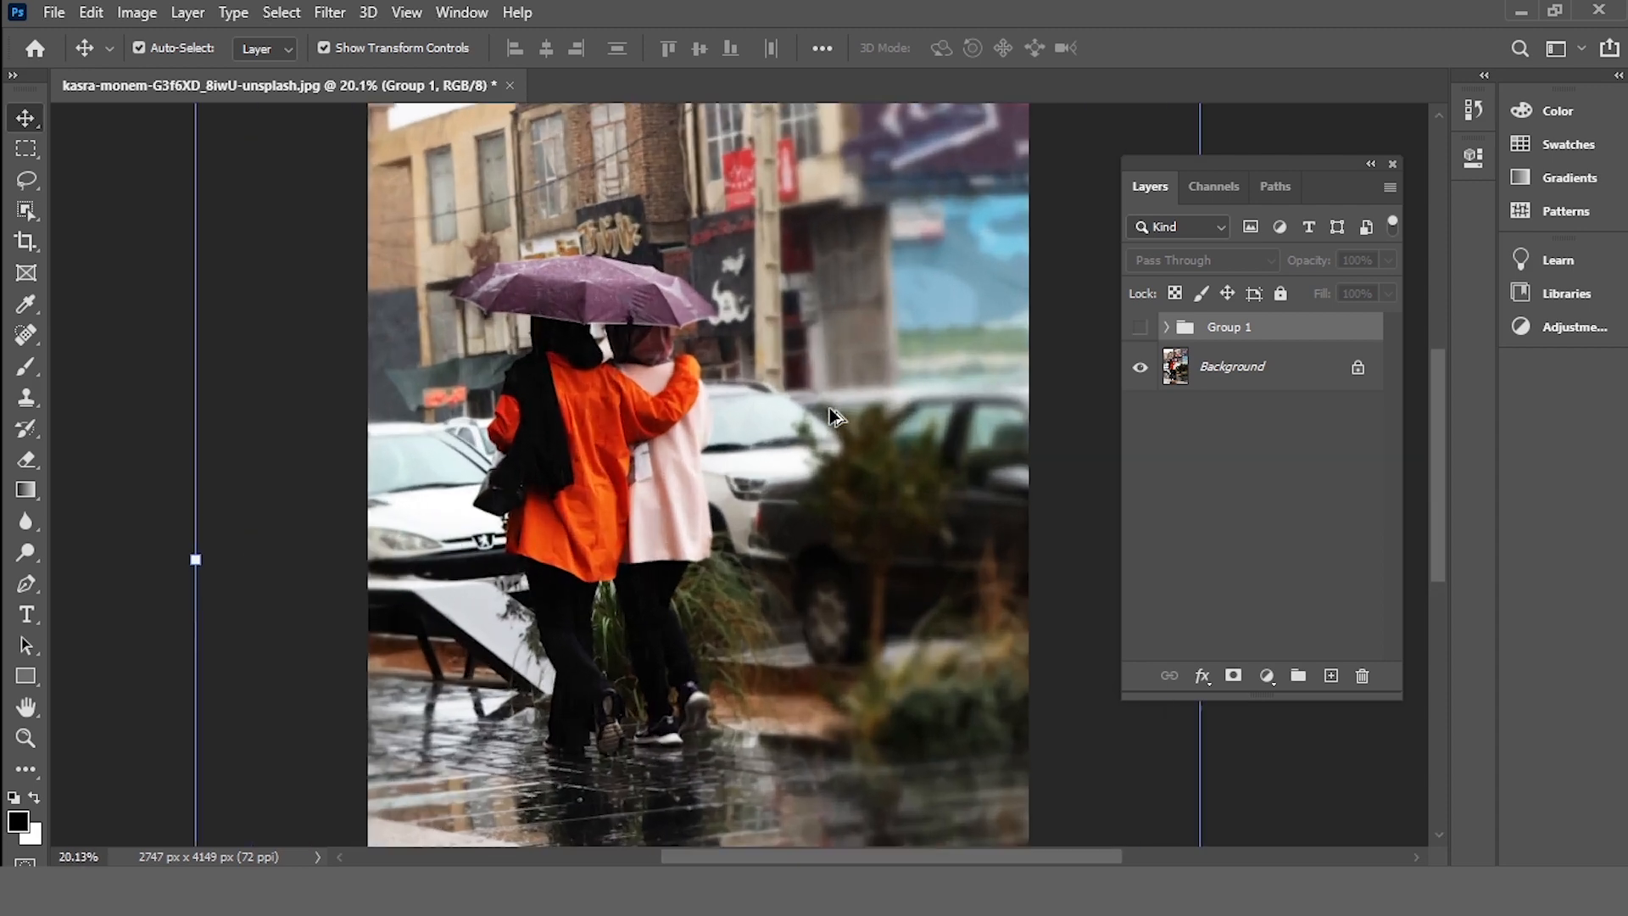
left_click(1139, 330)
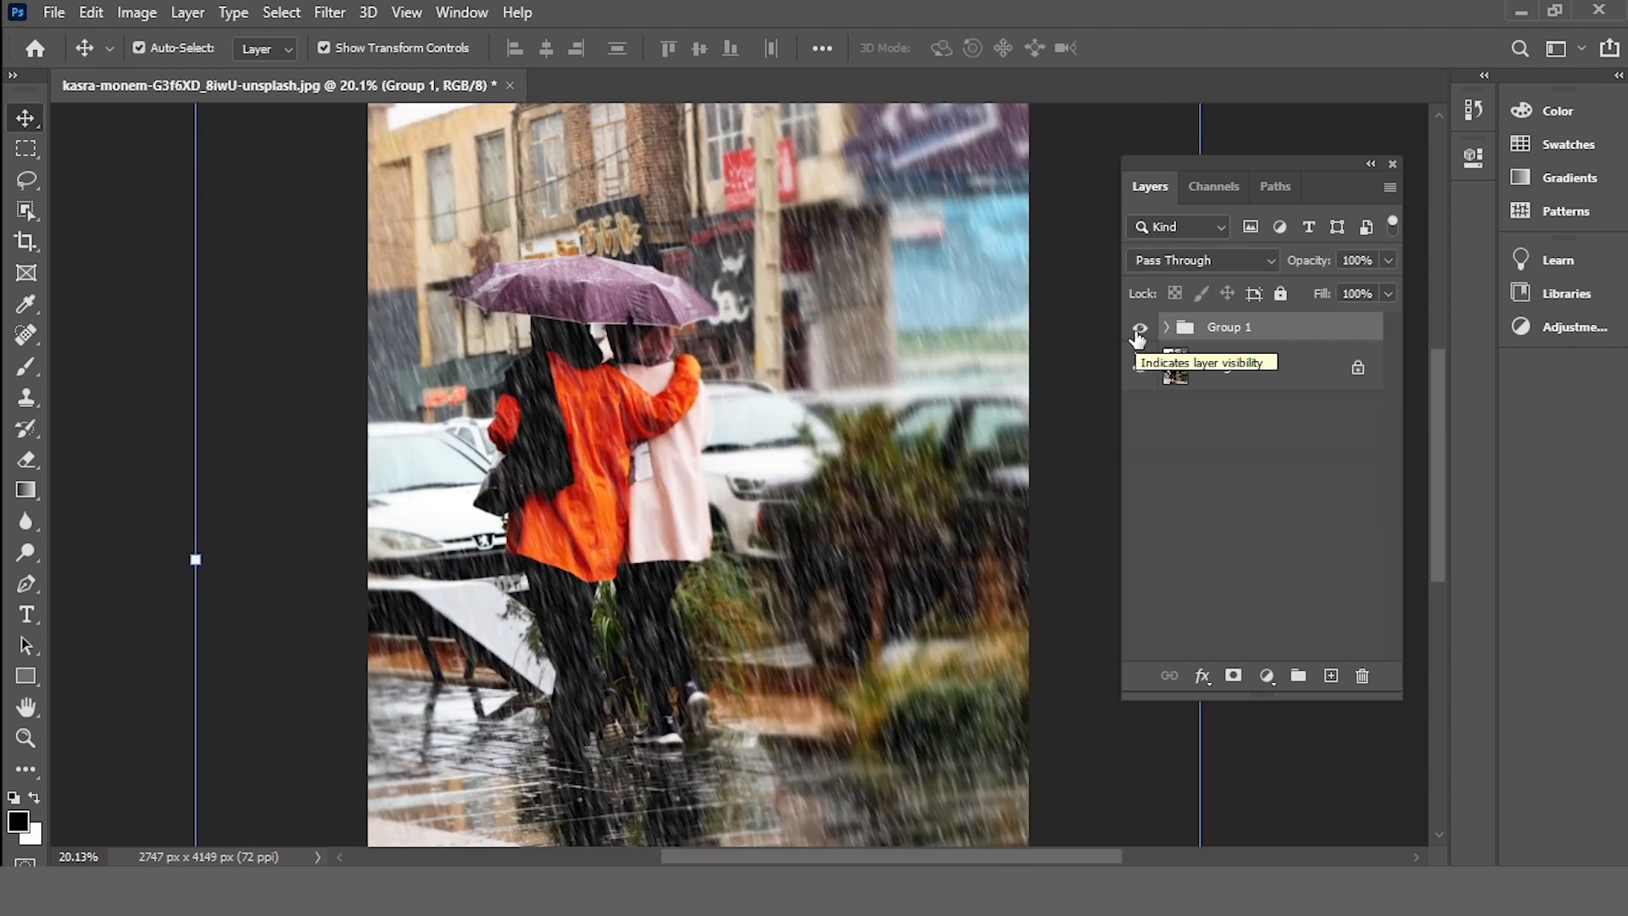
left_click(1138, 330)
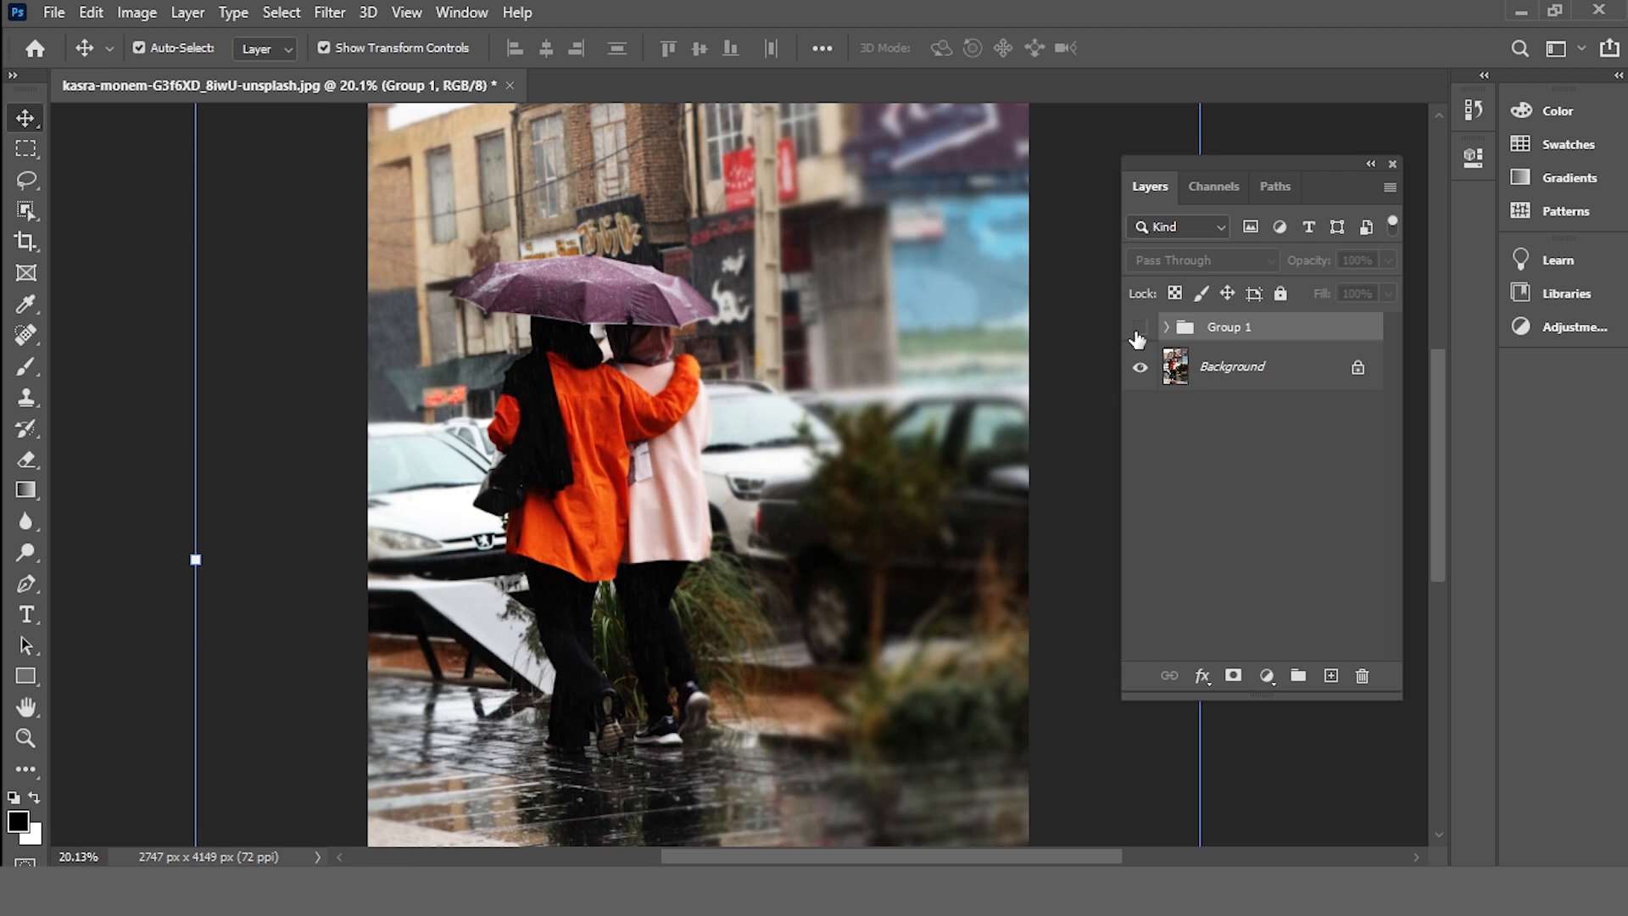
left_click(1139, 331)
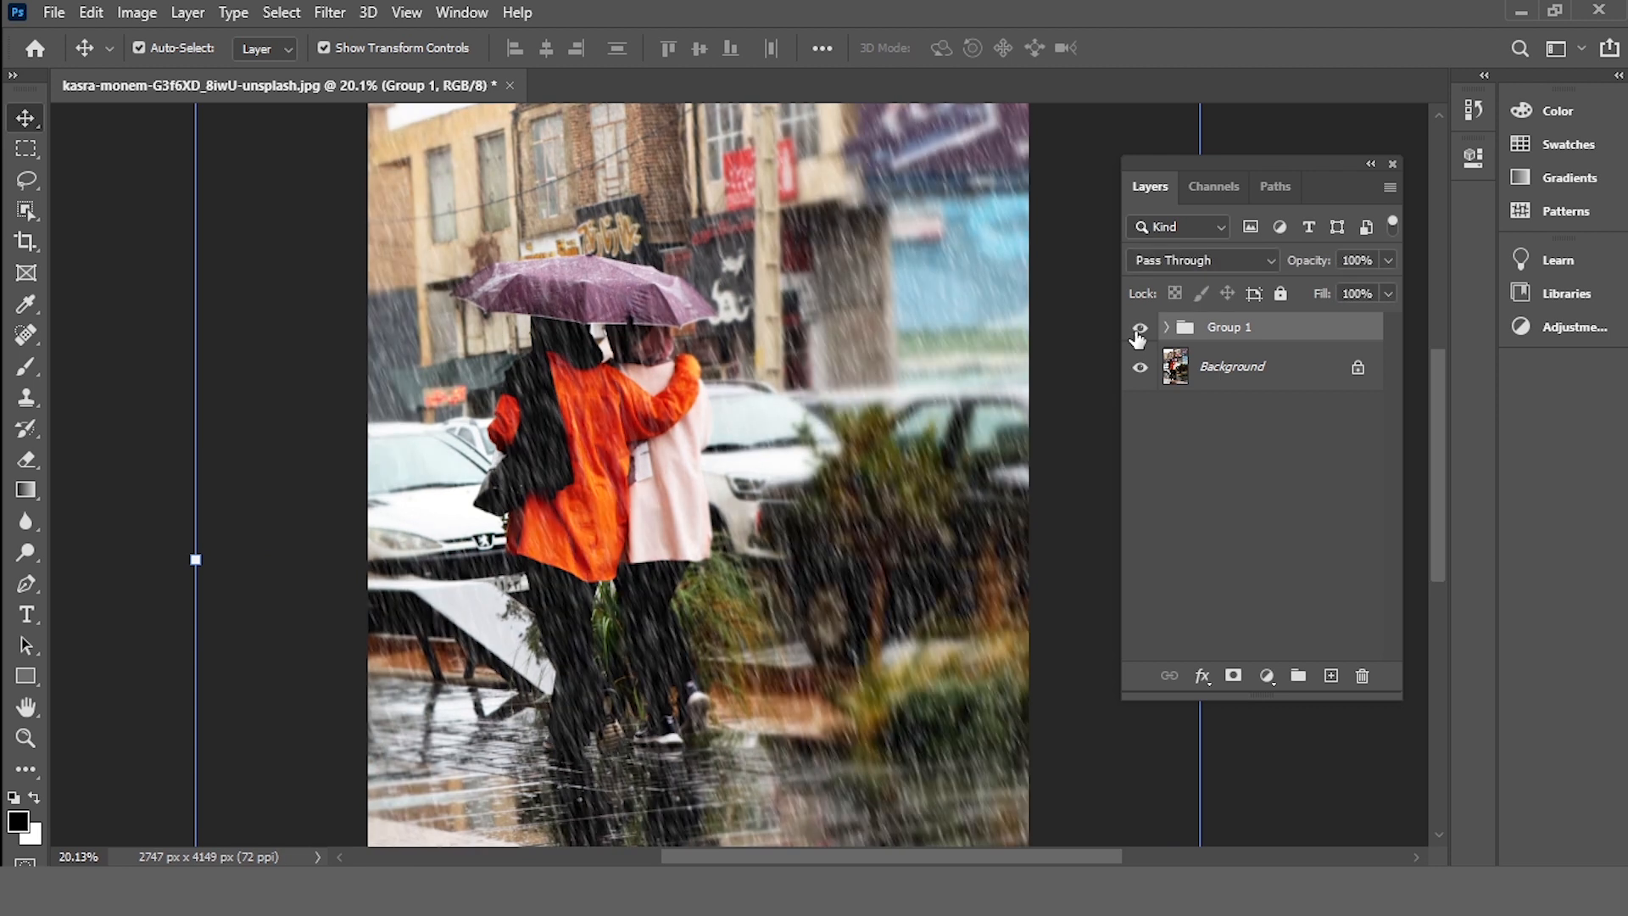
left_click(1139, 331)
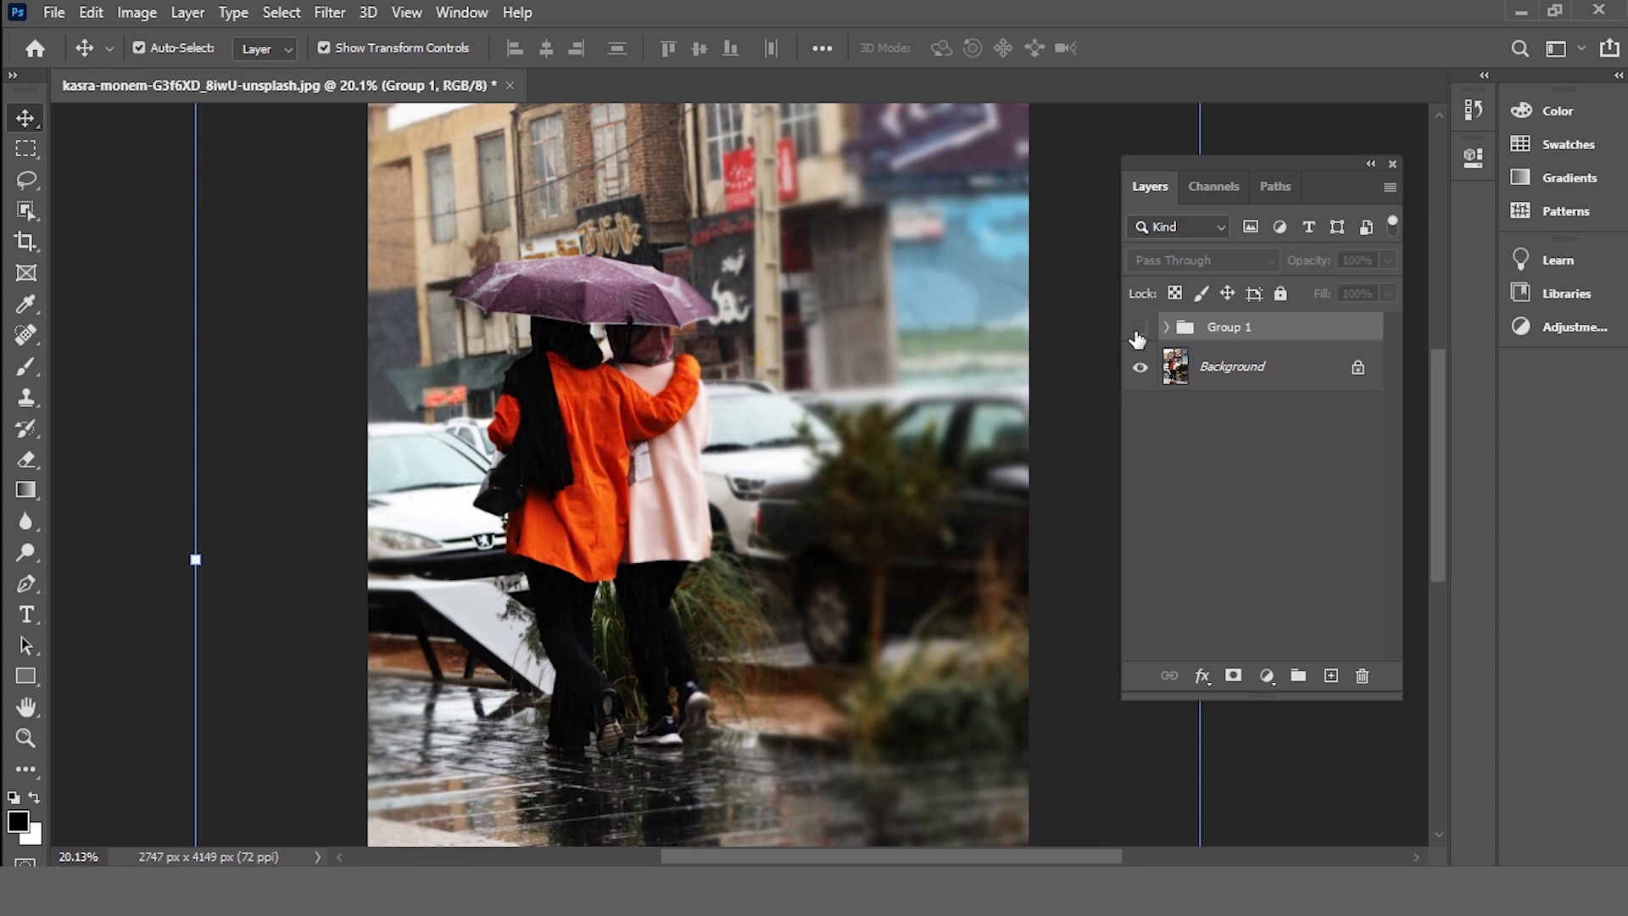
left_click(1138, 333)
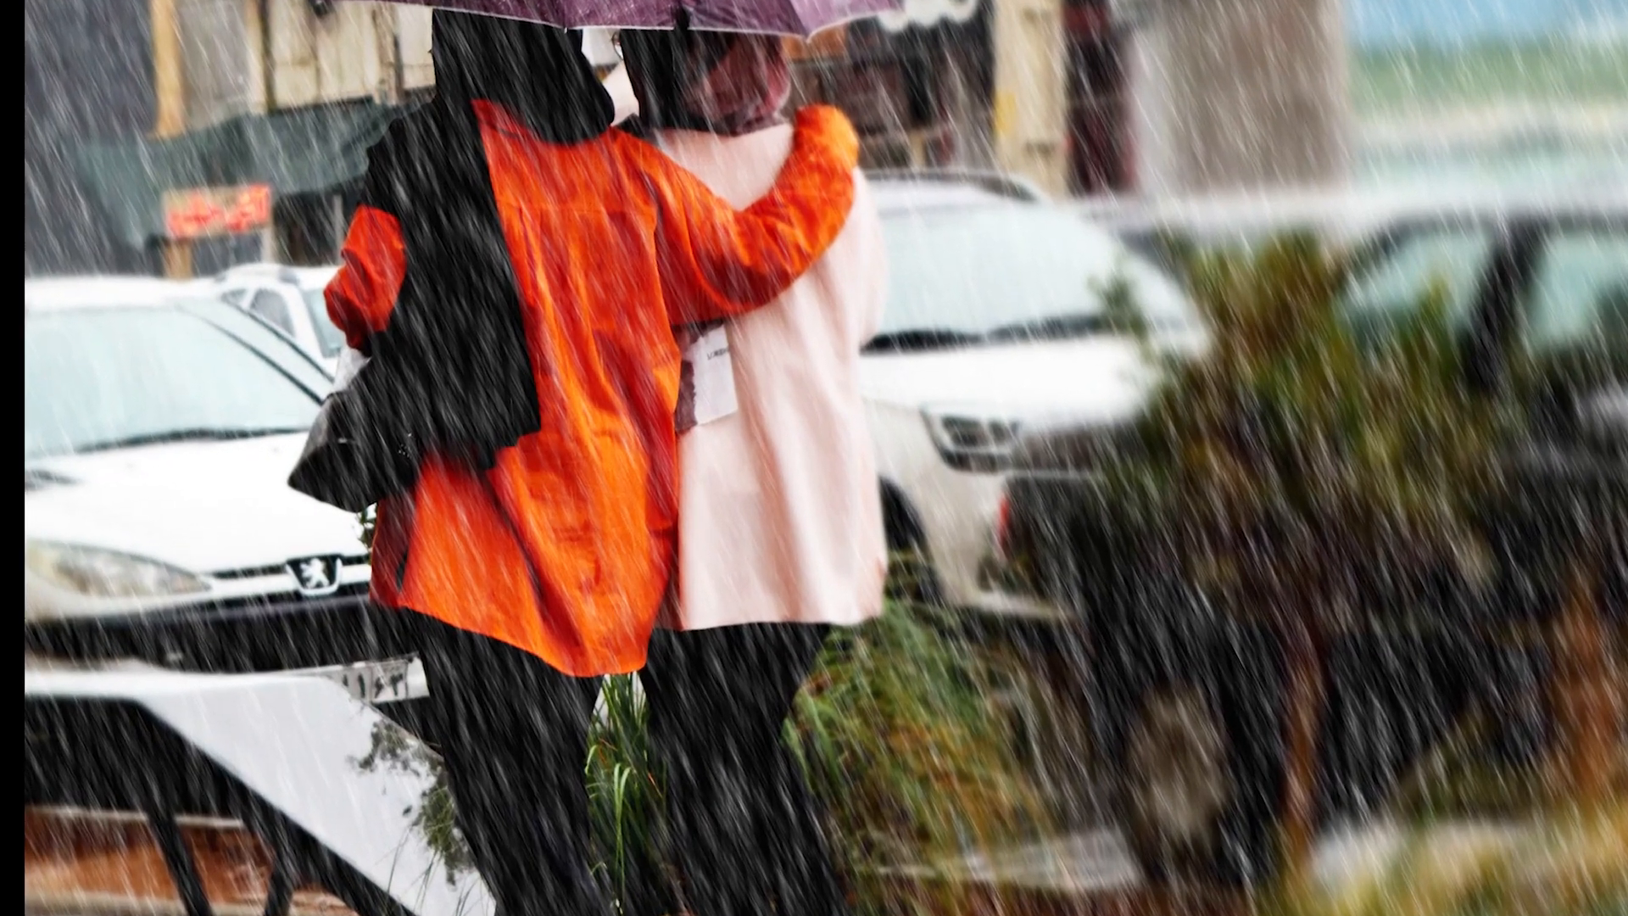